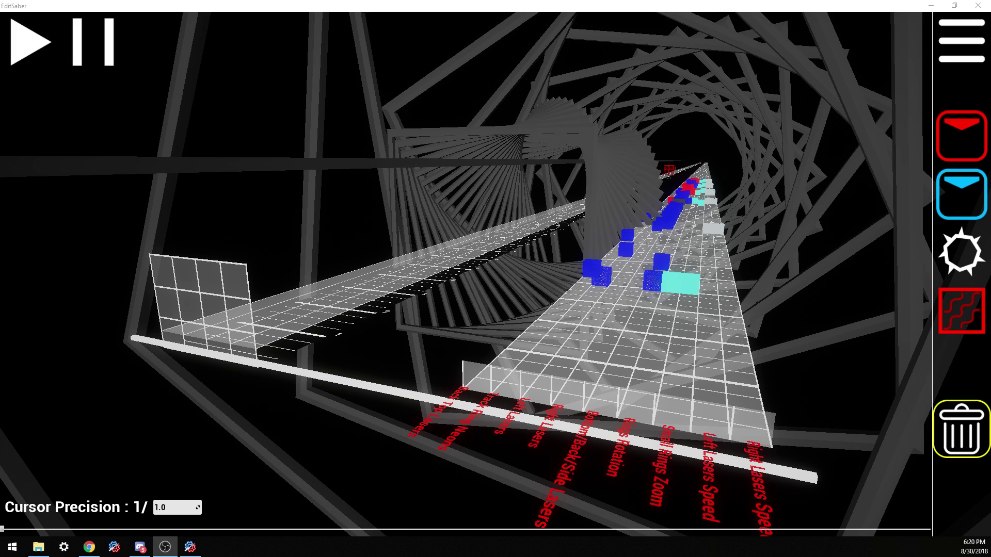
- Enable the waveform display in the editor settings, disable it again and return to the map
click(880, 33)
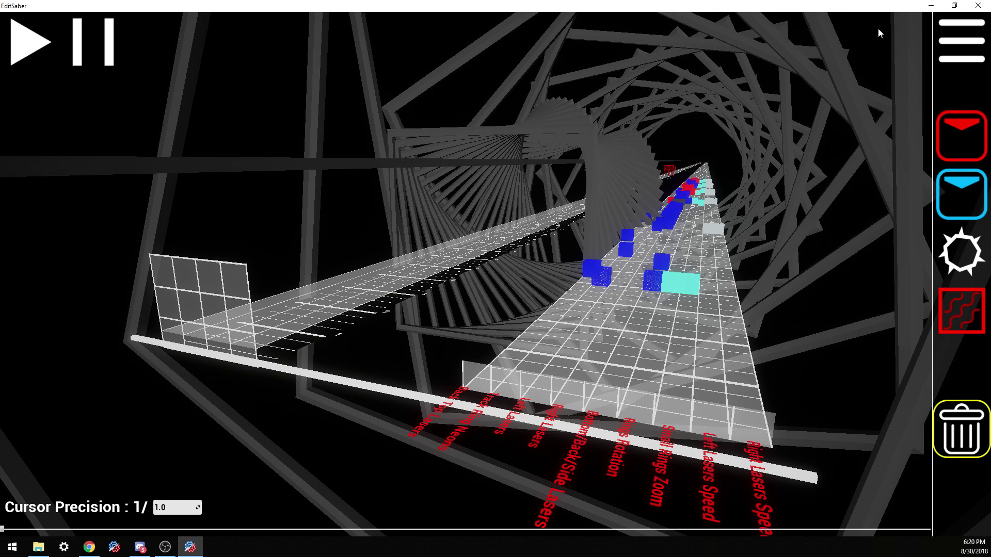
click(963, 47)
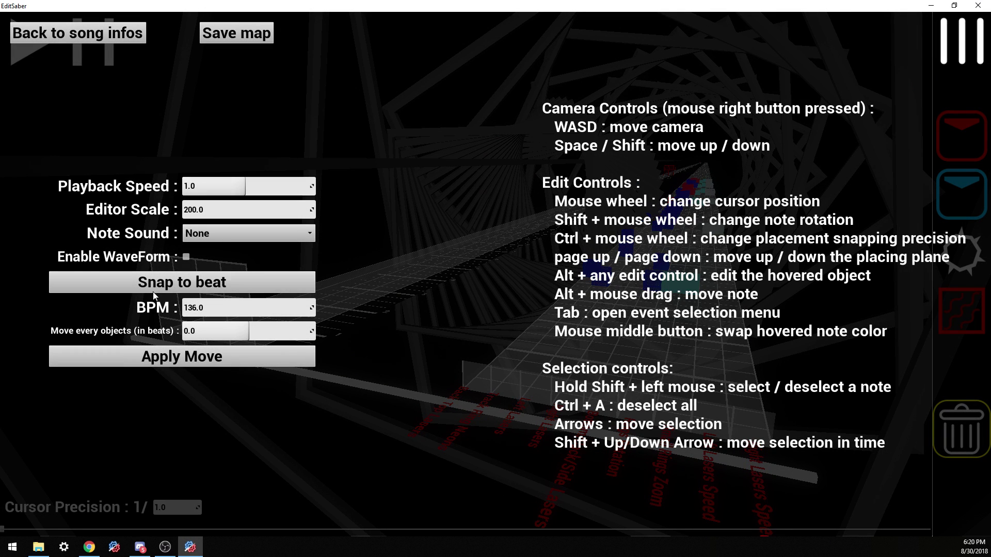
click(186, 257)
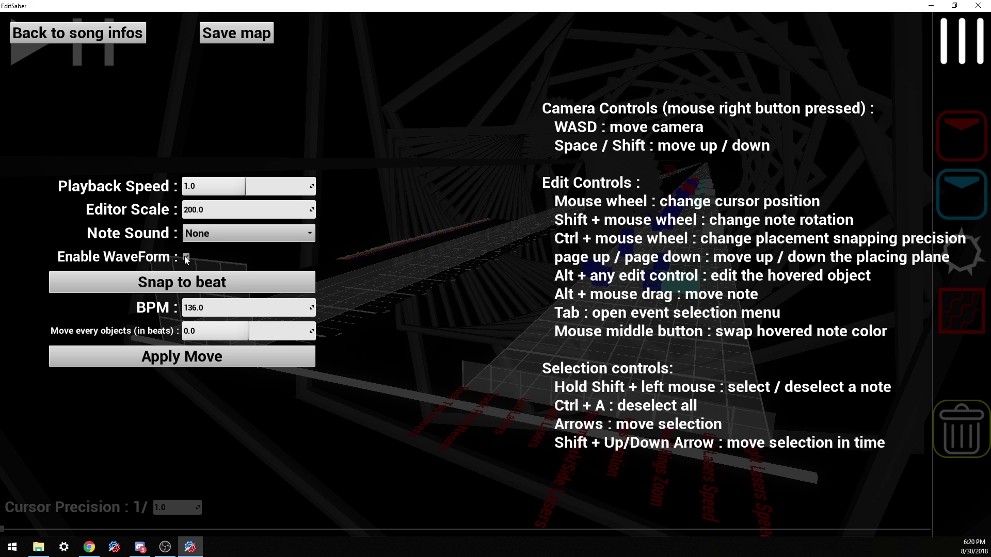
click(186, 258)
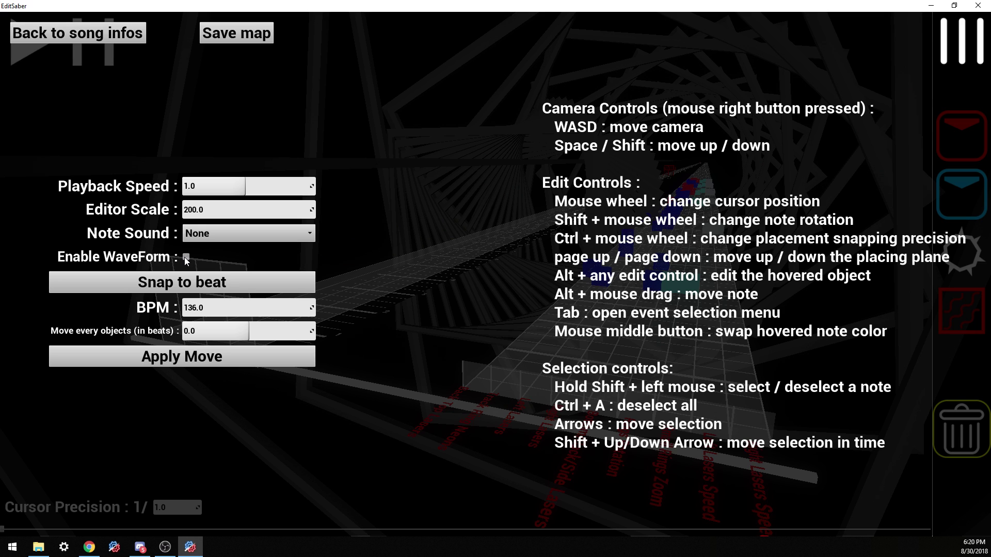
click(963, 33)
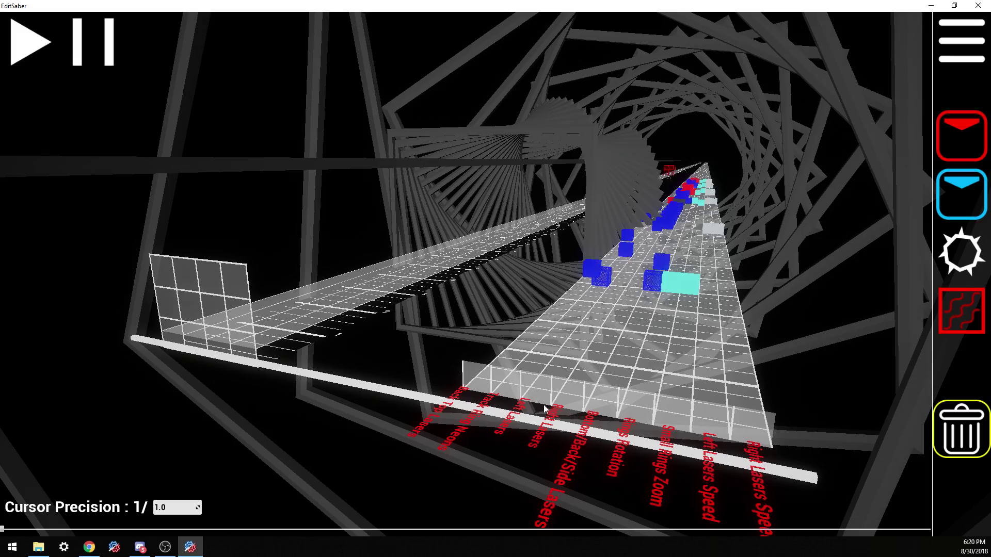
- Place a blue light event in the Back Top Lasers lane at the start of the map
key(a)
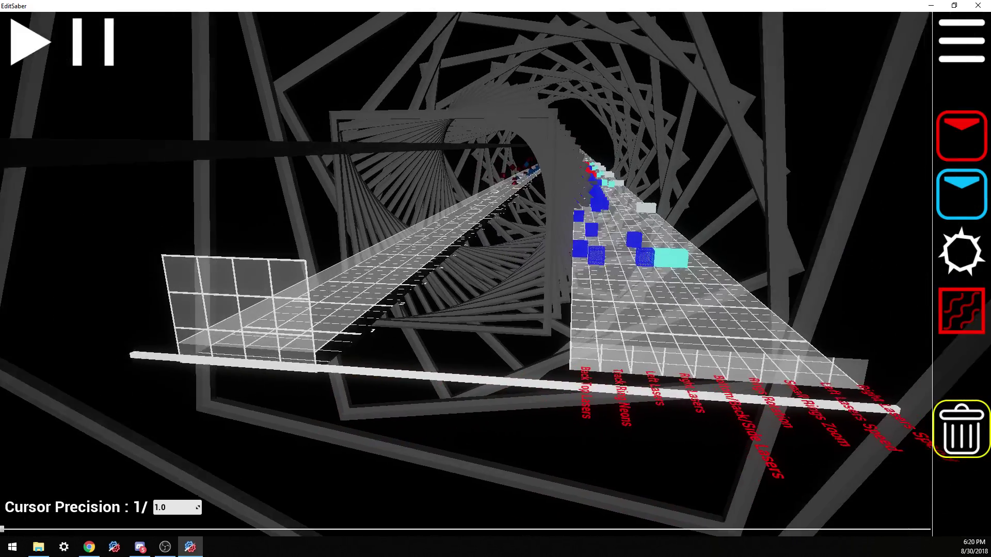
key(w)
key(a)
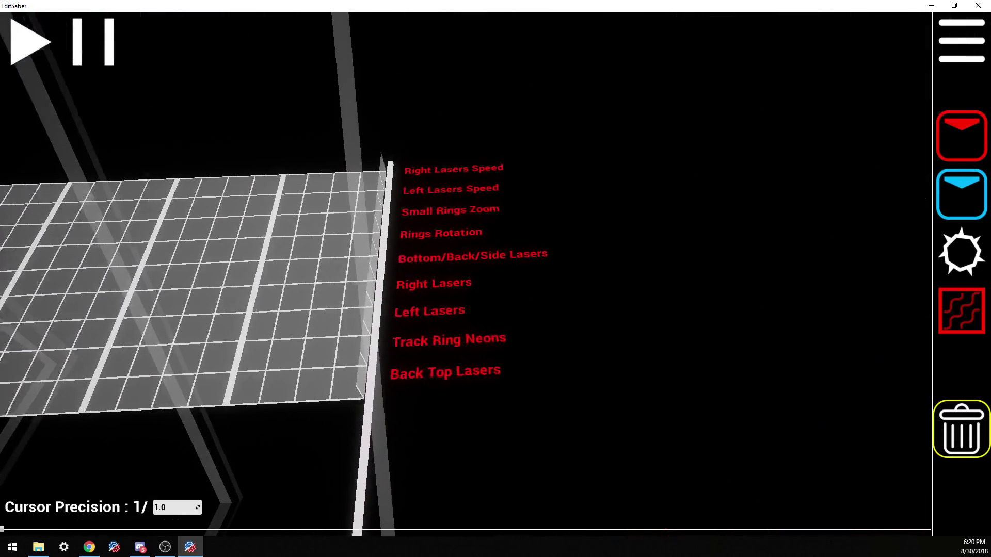
key(w)
key(d)
drag(496, 279, 477, 279)
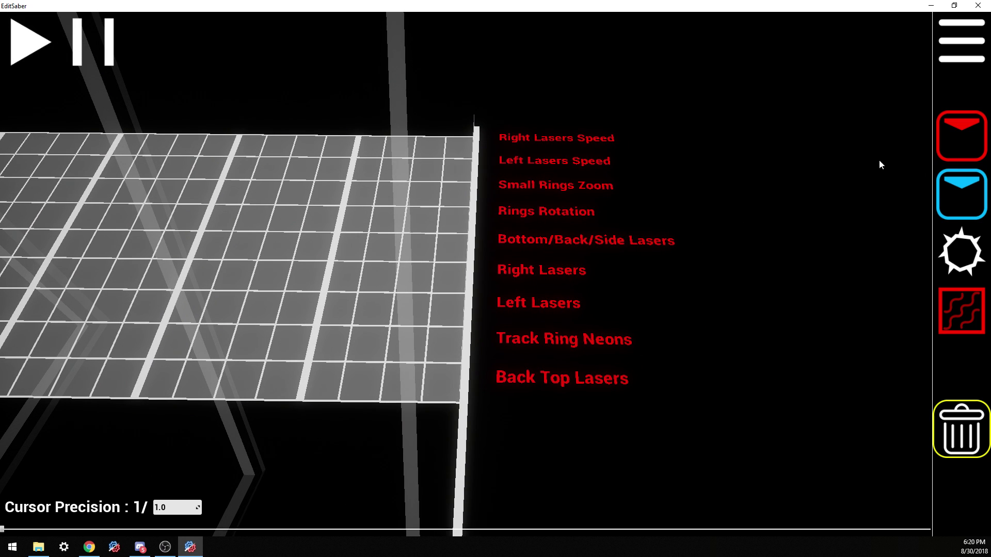
click(961, 136)
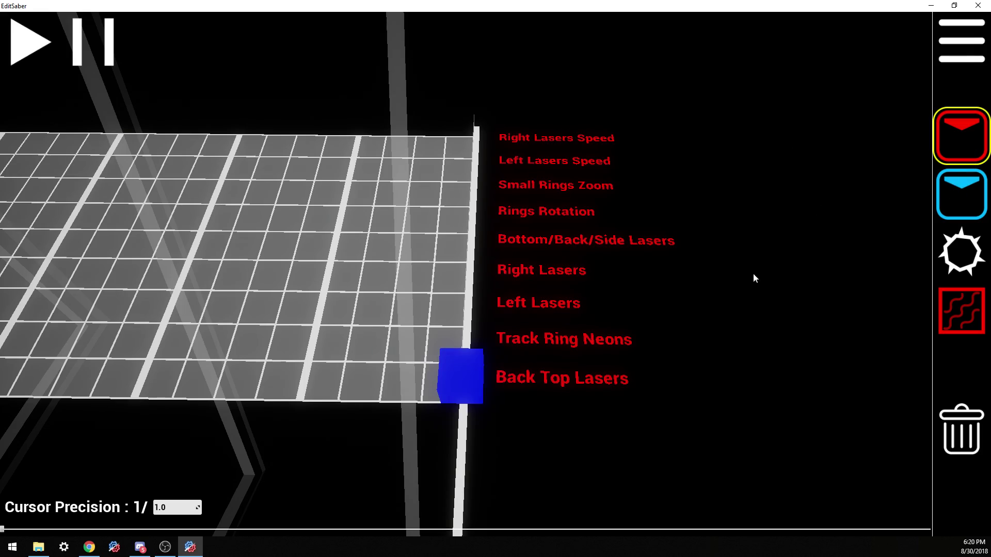
drag(753, 277, 656, 279)
key(d)
drag(621, 324, 477, 238)
key(s)
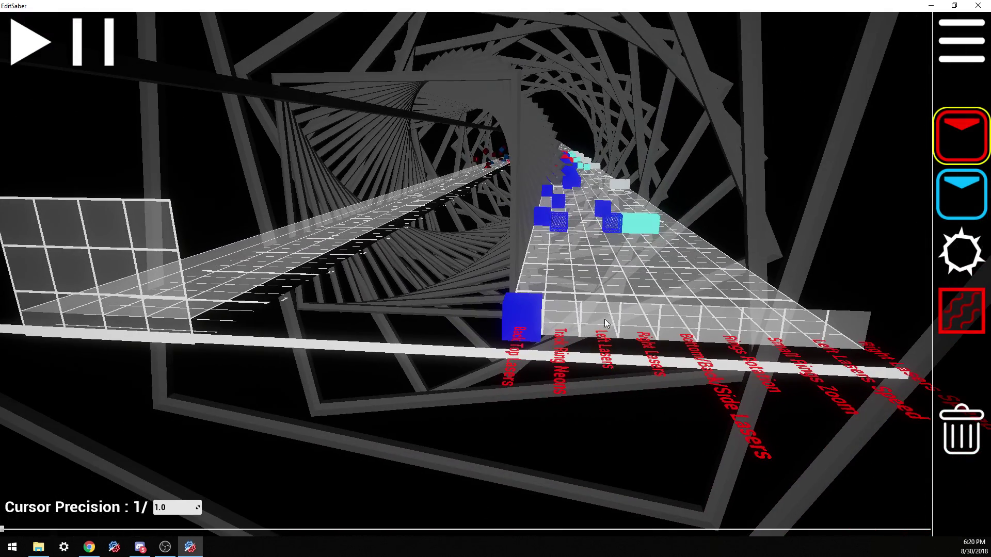
- Preview the Back Top Lasers event by playing the map and delete the event
key(space)
key(space)
scroll(588, 419, down, 2)
key(5)
click(527, 317)
- Test a blue Track Ring Neons event at the start of the map with playback and remove it
key(1)
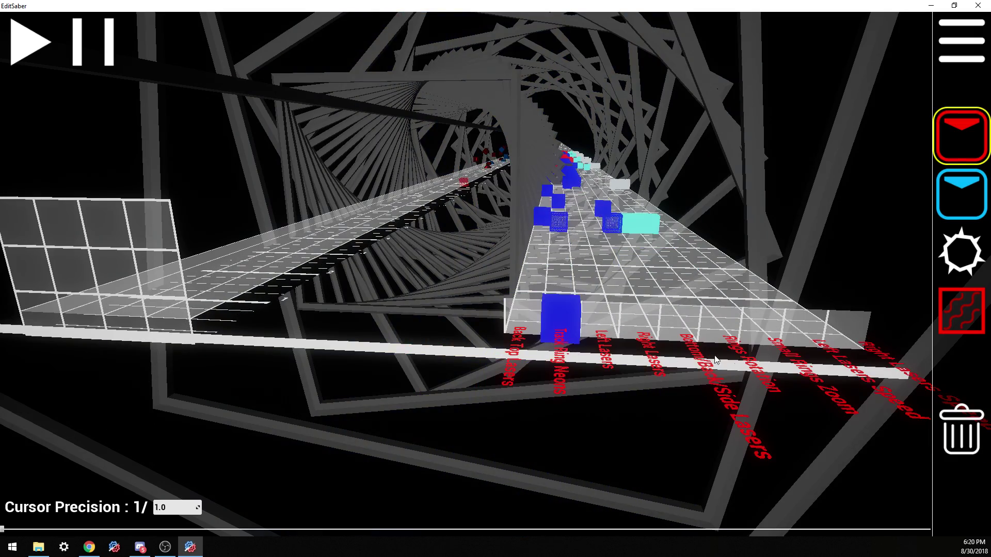
key(space)
key(space)
key(5)
- Place blue events in the Left Lasers and Right Lasers lanes at the start and preview them together
key(1)
key(space)
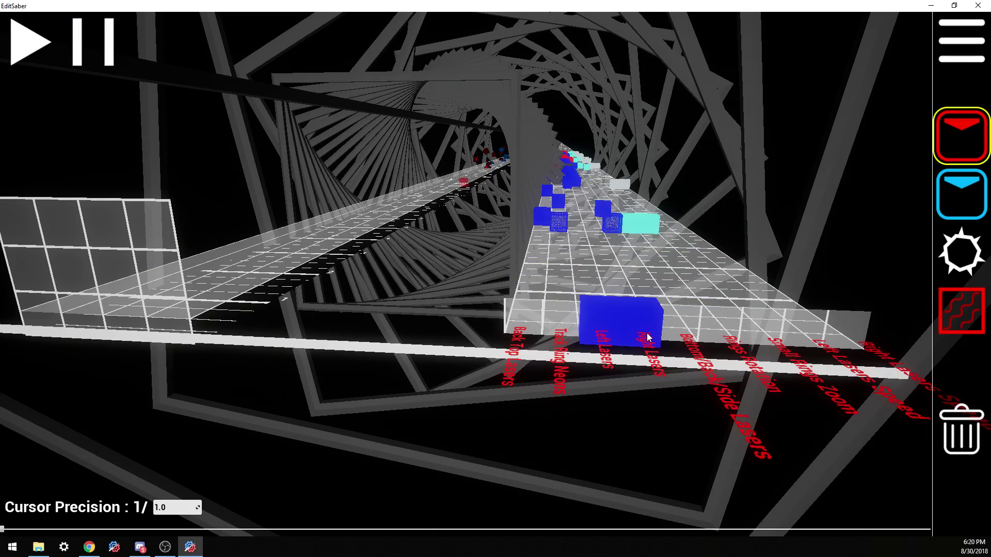
key(space)
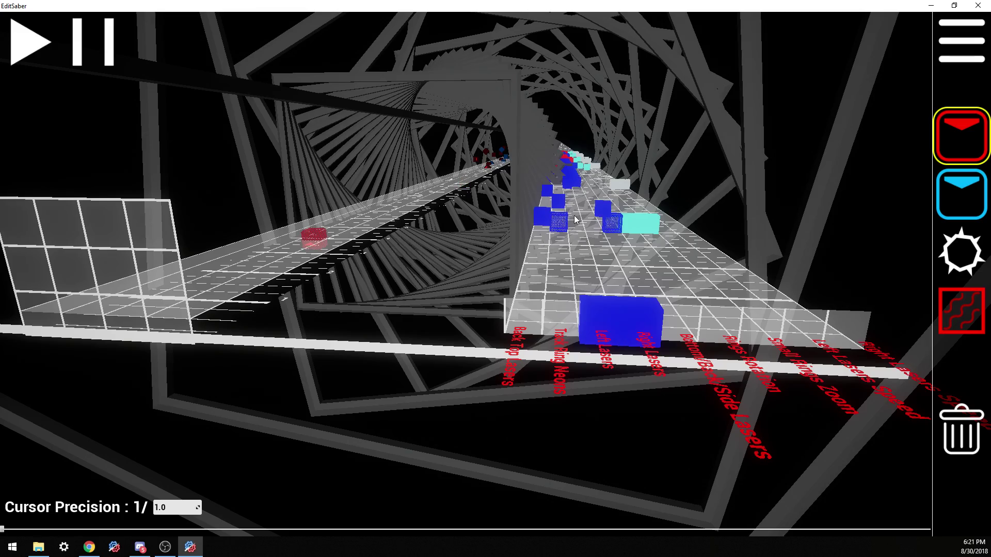
key(d)
key(s)
key(space)
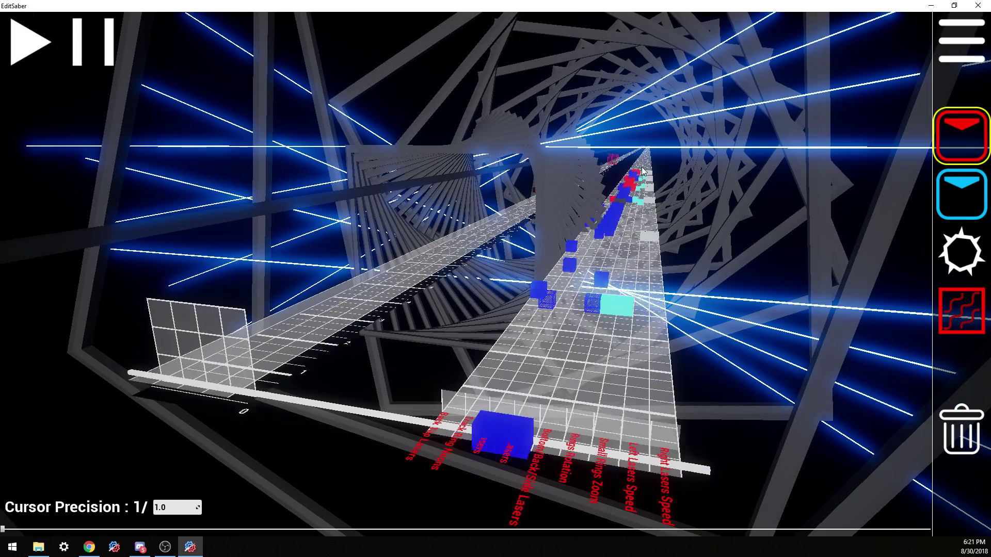
key(space)
- Delete the Right Lasers event, preview the left lasers alone and remove the Left Lasers event too
key(5)
click(534, 415)
key(space)
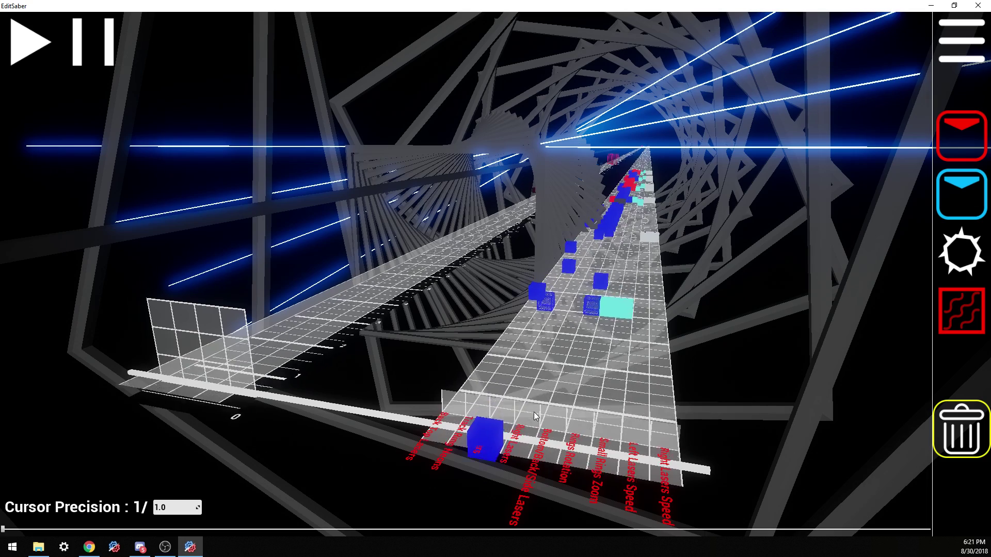
key(space)
click(503, 409)
key(space)
scroll(524, 419, up, 1)
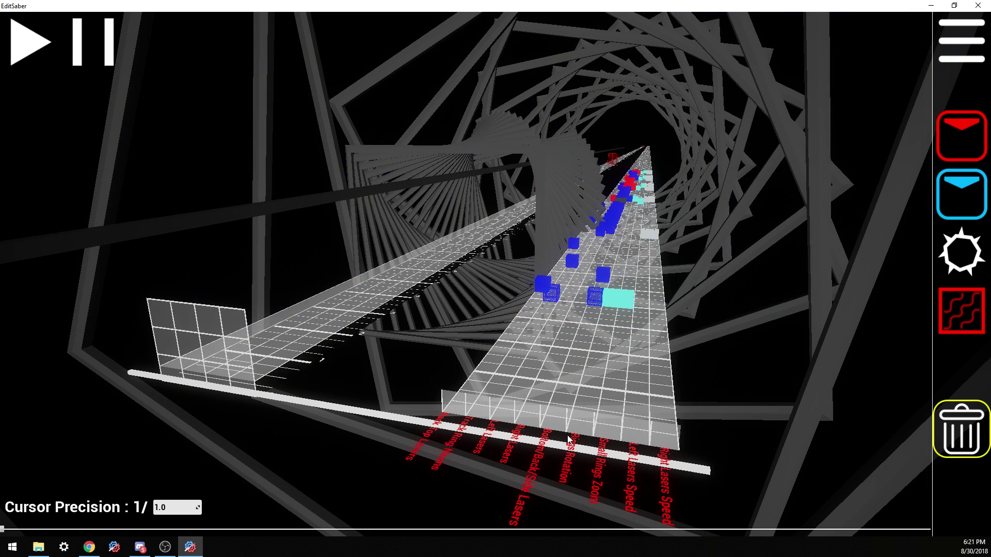
- Test a blue Bottom/Back/Side Lasers event at the start of the map and delete it
key(1)
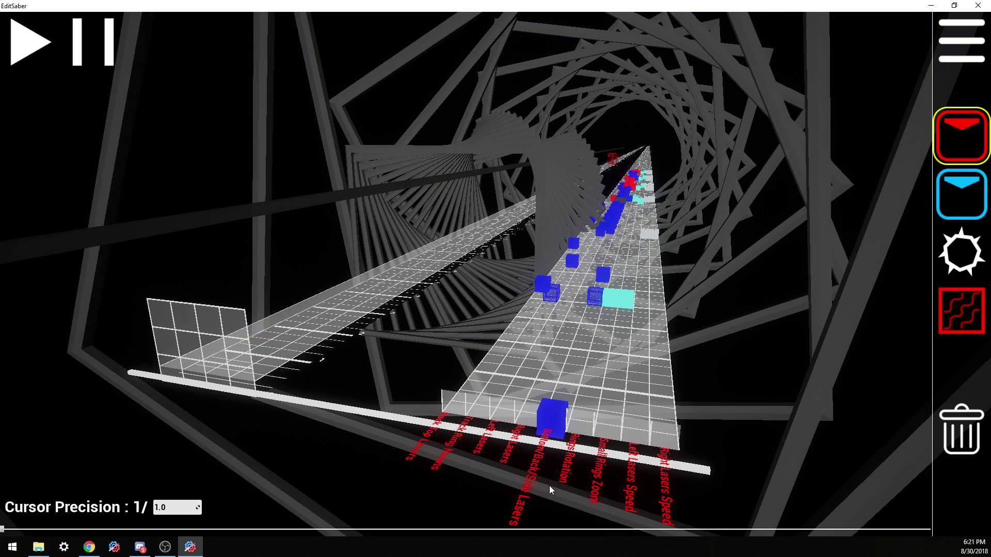
scroll(589, 390, down, 3)
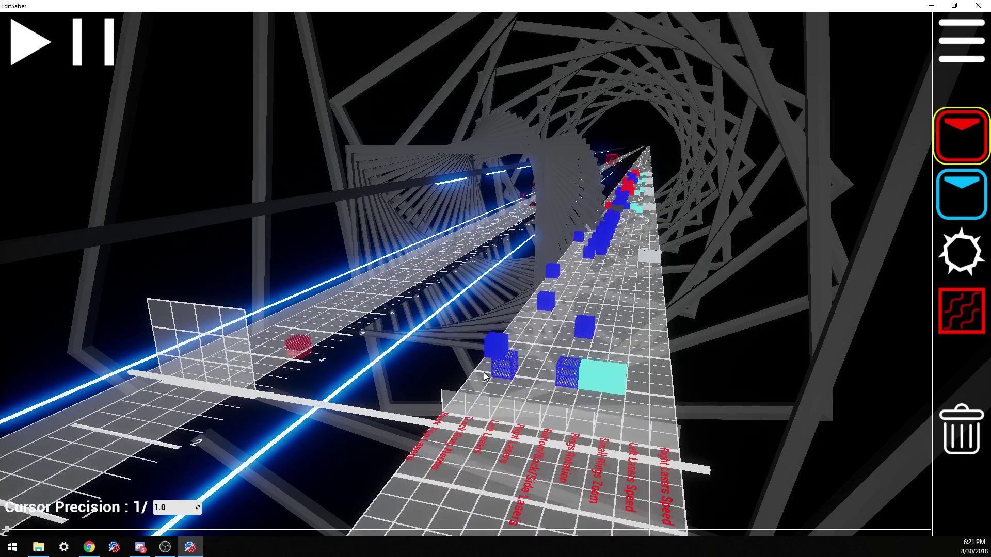
key(space)
scroll(541, 457, up, 3)
key(5)
click(551, 423)
- Place a Rings Rotation event at the start of the map to trigger the ring spin and delete it
key(a)
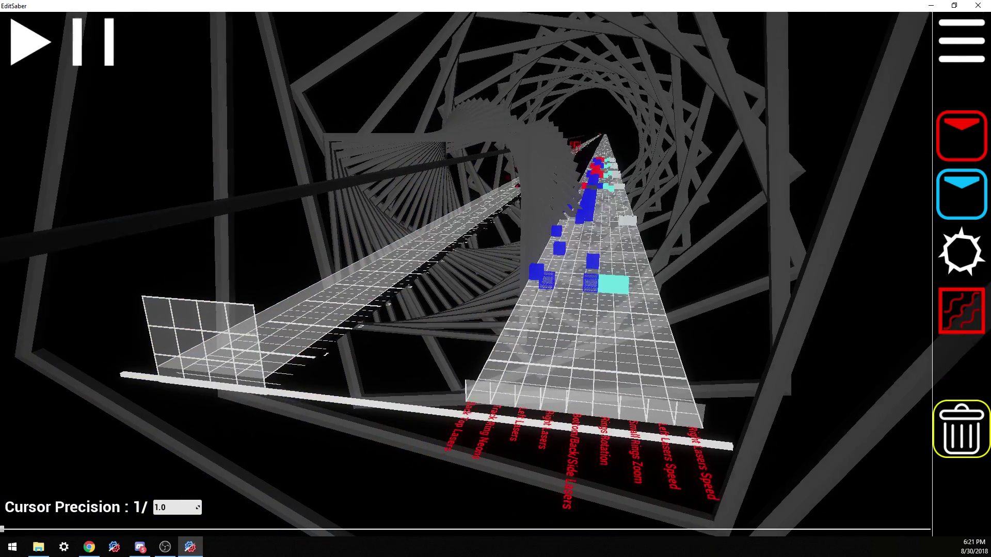
key(1)
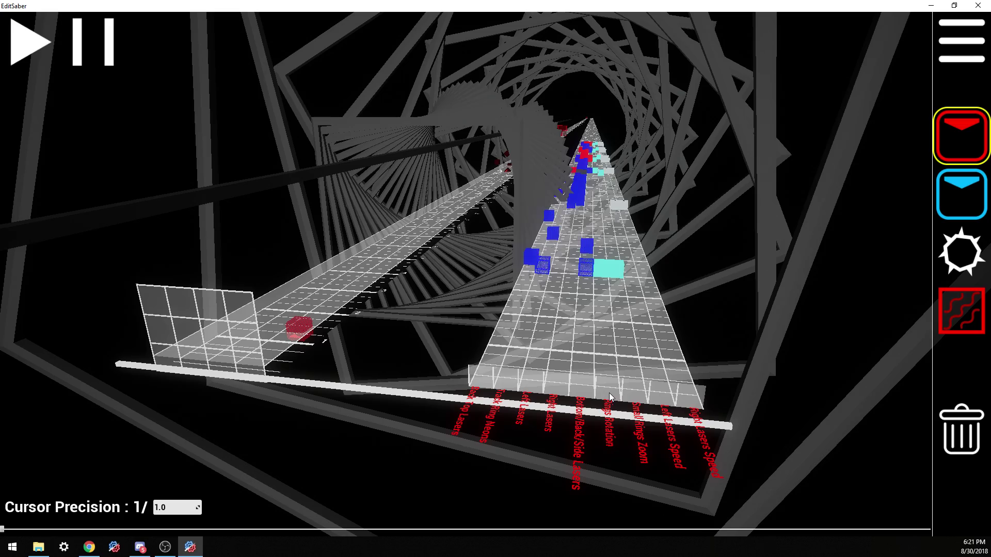
click(609, 397)
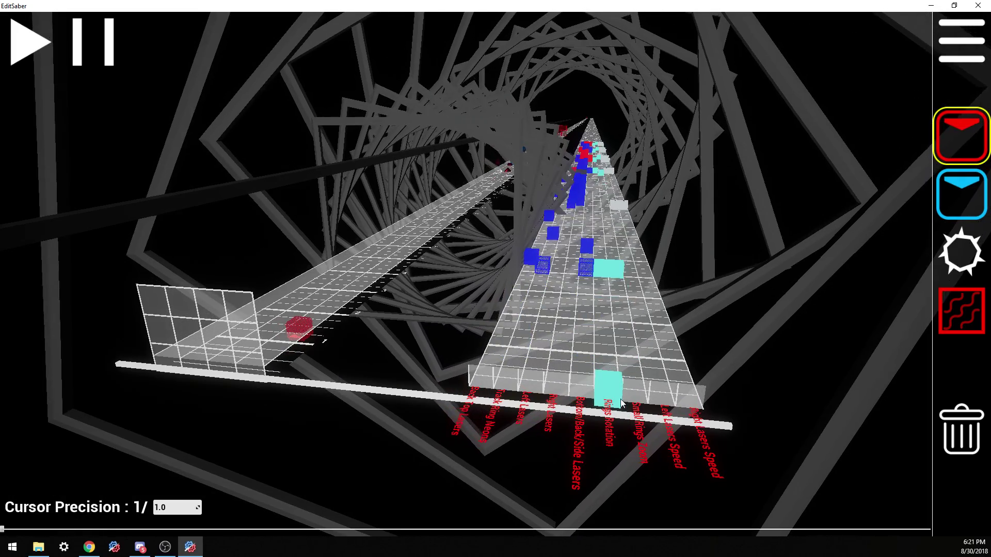
key(5)
click(609, 395)
- Test a Small Rings Zoom event at the start by scrubbing the timeline back and forth, and delete it
key(1)
click(643, 397)
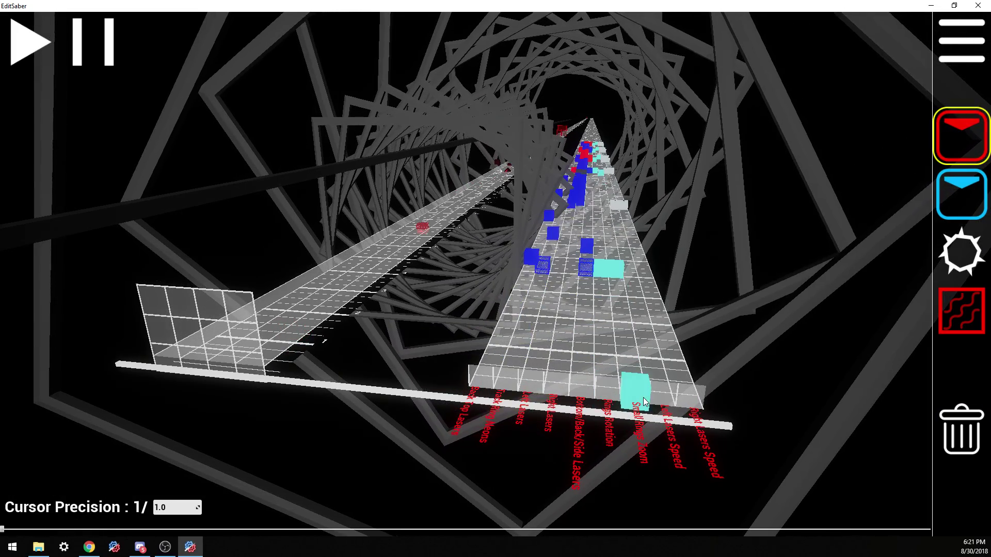
key(5)
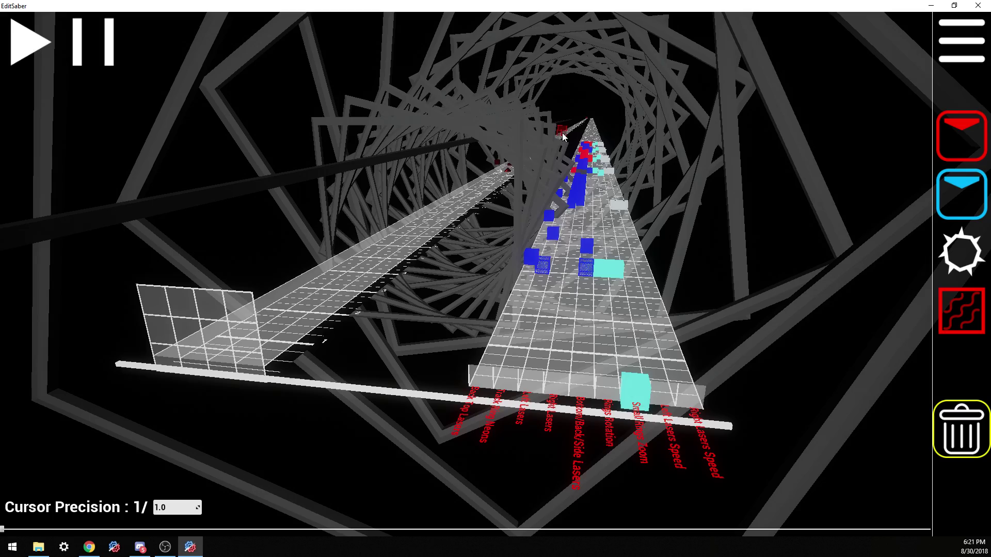
scroll(365, 234, up, 1)
scroll(486, 335, down, 1)
scroll(472, 342, up, 1)
scroll(472, 344, down, 2)
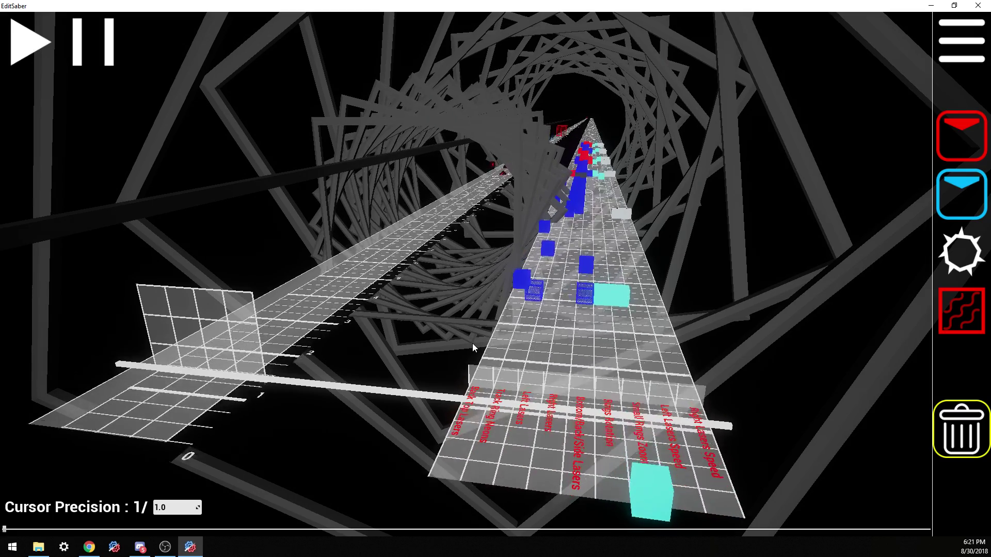
scroll(472, 344, up, 2)
scroll(473, 344, down, 1)
scroll(473, 347, up, 1)
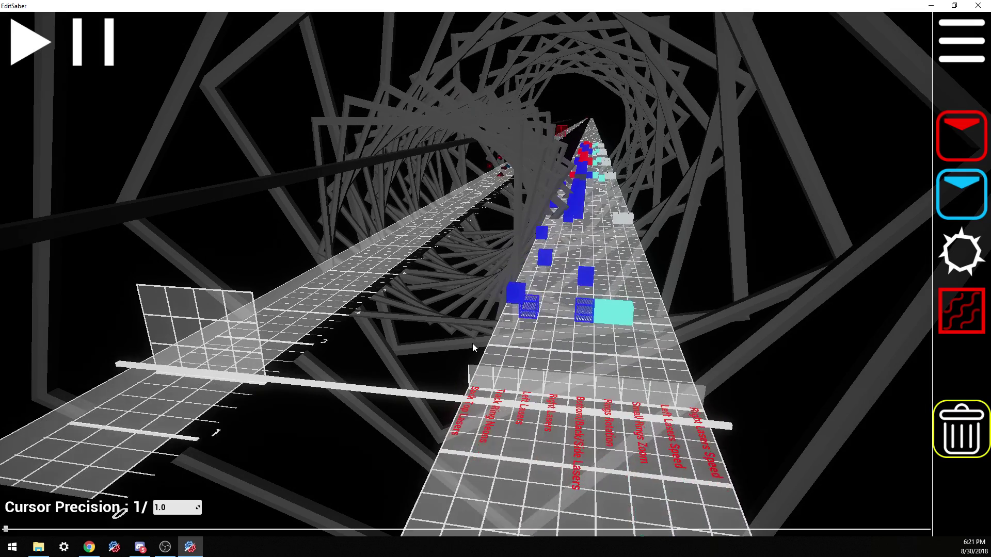
scroll(472, 347, down, 2)
click(637, 396)
- Place speed 1.0 events in the Left and Right Lasers Speed lanes and blue events in the Left and Right Lasers lanes
key(1)
click(664, 398)
click(694, 406)
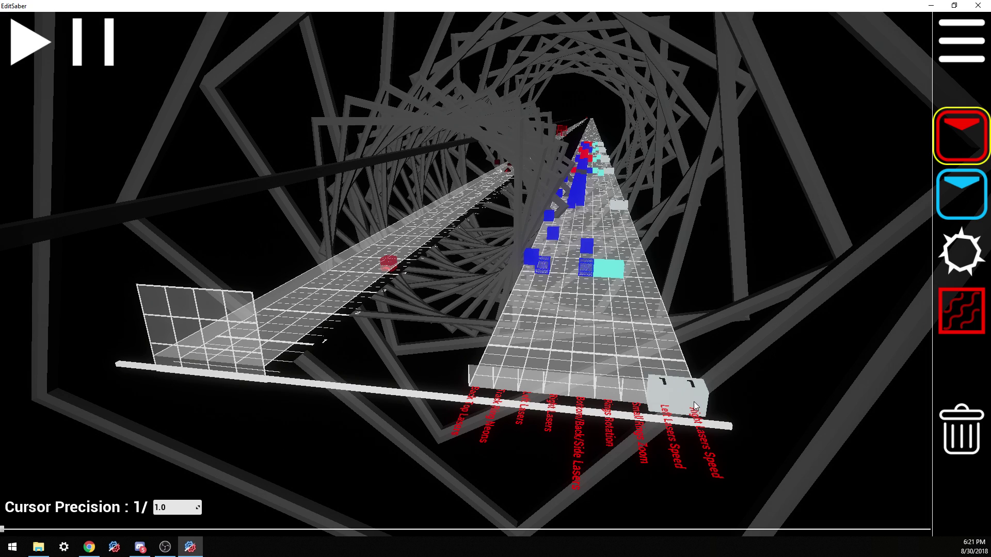
click(531, 393)
click(552, 392)
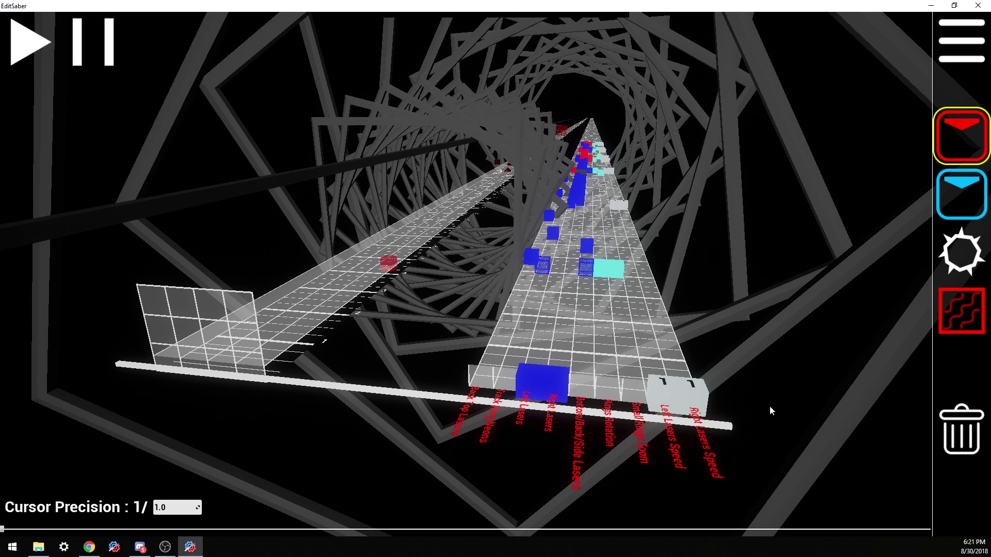
- Replace both laser speed events with ones set to a lasers speed of 0.0 and preview them
key(5)
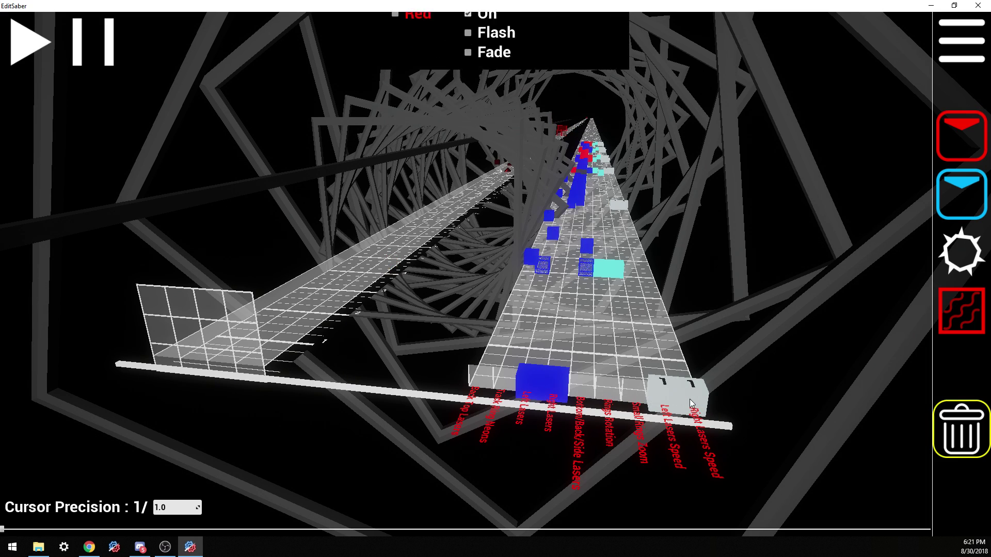
click(691, 401)
click(662, 398)
click(573, 55)
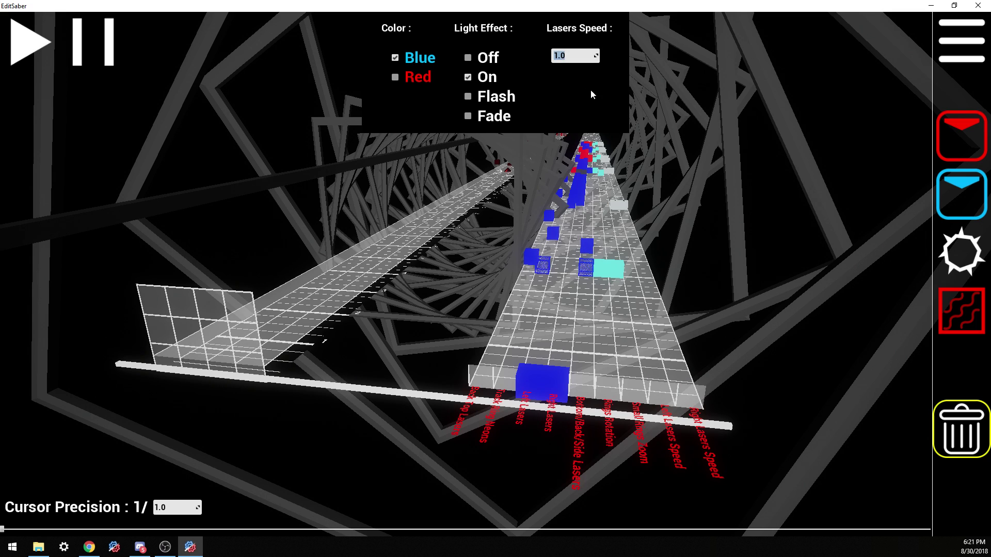
key(1)
click(664, 394)
click(694, 399)
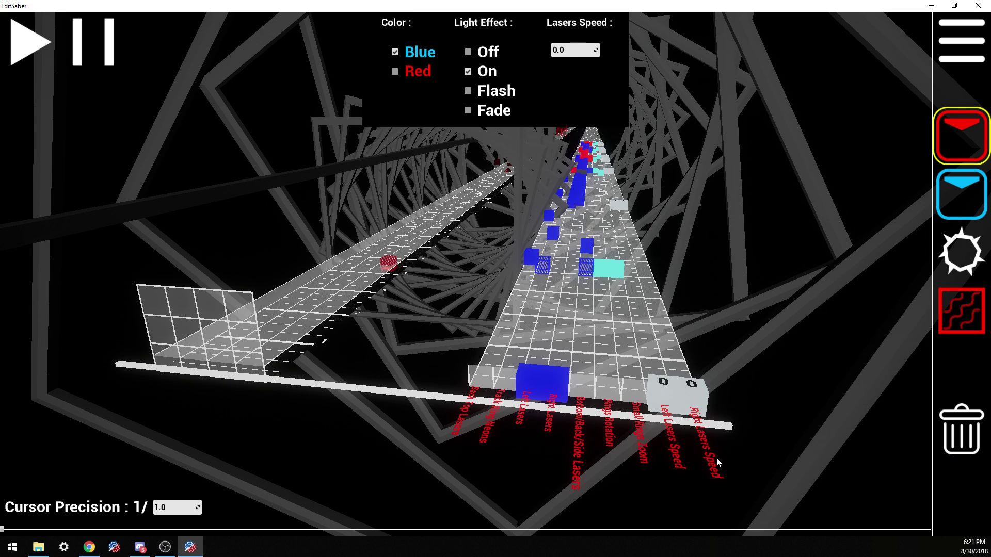
key(space)
key(space)
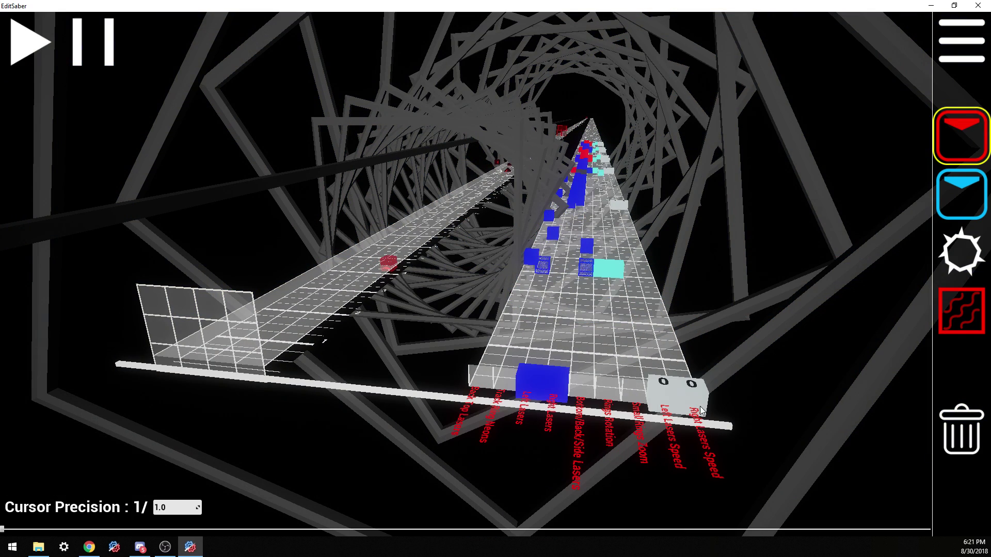
- Replace both laser speed events with ones set to a lasers speed of 8.0 and preview the faster motion
key(5)
click(694, 400)
click(665, 398)
key(1)
mouse_move(560, 77)
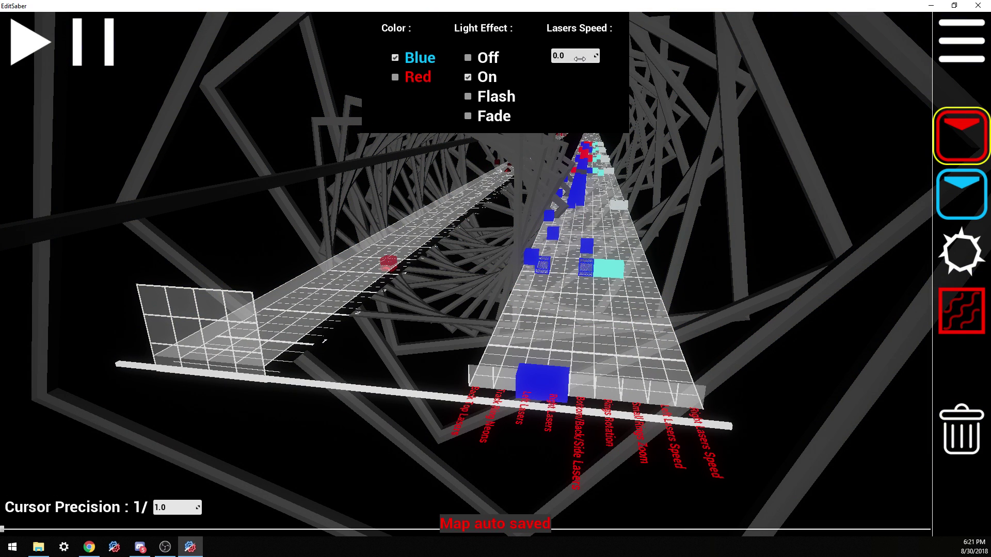
key(BackSpace)
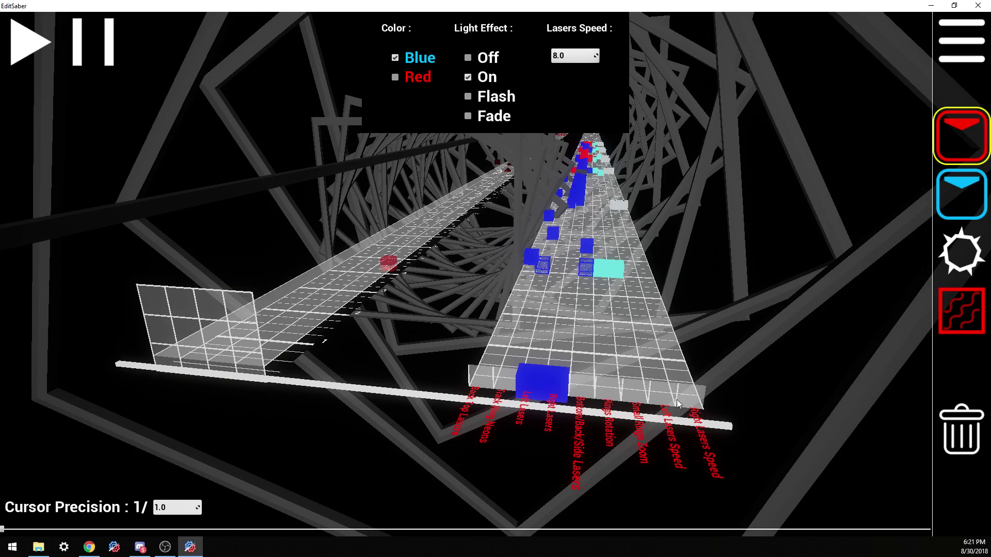
click(665, 397)
click(691, 399)
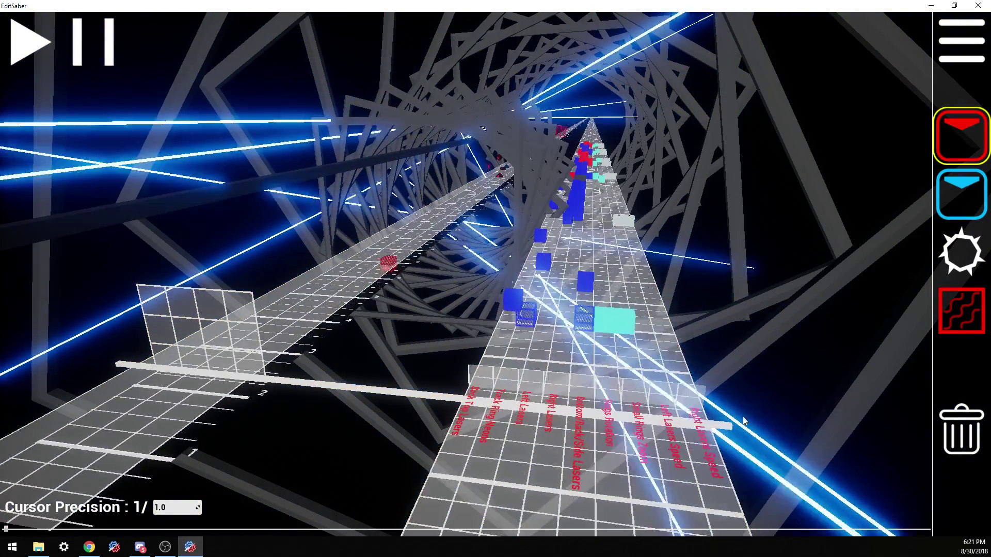
key(space)
- Replace both laser speed events at the start with ones set to a lasers speed of 3.0
key(5)
click(691, 405)
click(665, 400)
key(1)
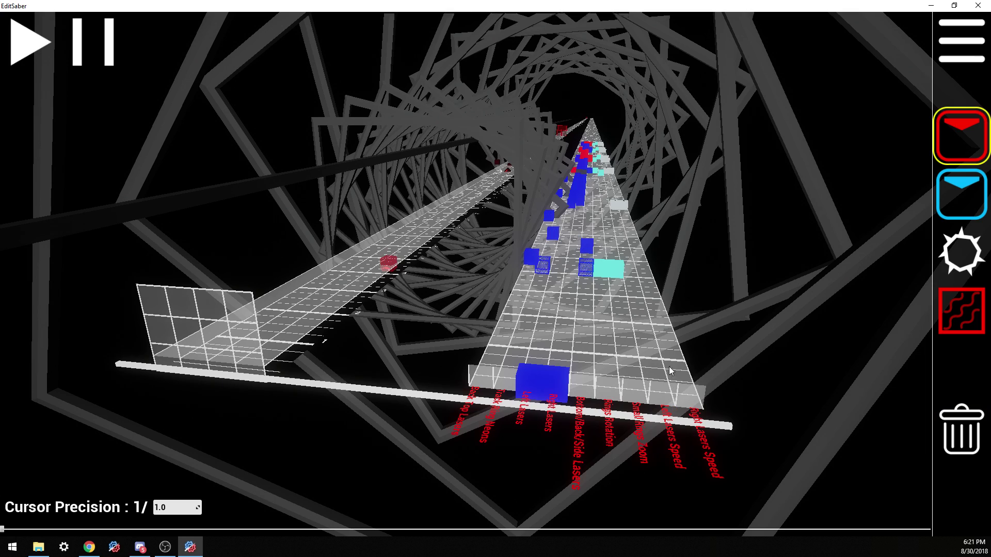
click(579, 58)
text(3)
click(691, 398)
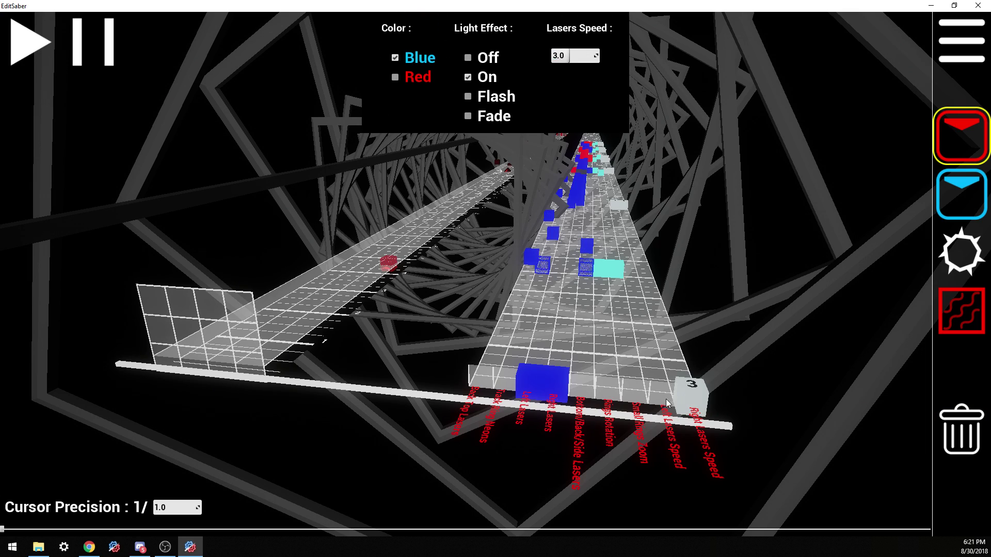
click(666, 396)
- Add events with a lasers speed of 1.0 in both laser speed lanes, just after the 3.0 pair
scroll(679, 424, up, 2)
click(568, 56)
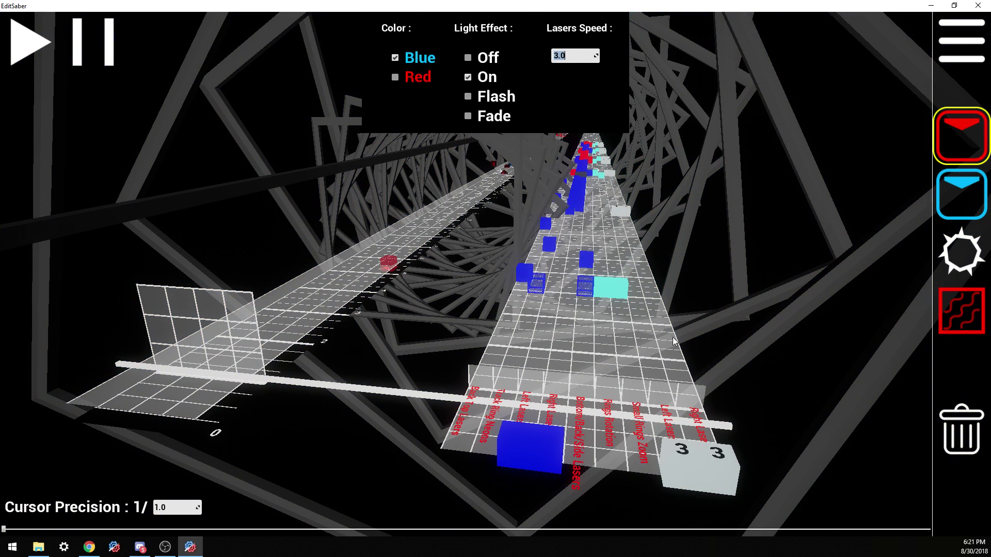
text(1)
click(670, 401)
click(697, 402)
- Add events with a lasers speed of 6.0 in both laser speed lanes, after the 1.0 pair
scroll(694, 397, up, 1)
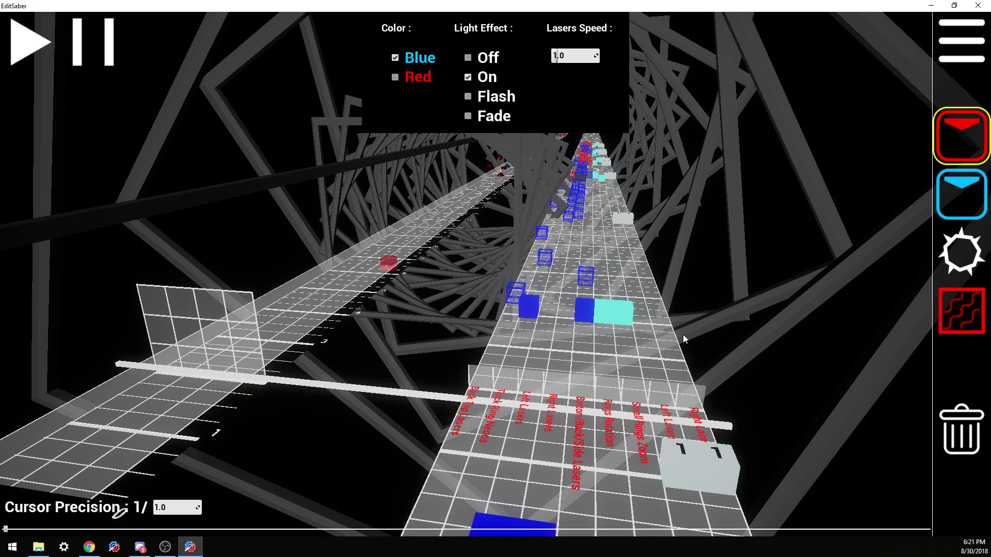
click(572, 58)
text(6)
click(667, 395)
click(696, 402)
- Add events with a lasers speed of 0.0 after the 6.0 pair and play back the speed changes from the start
scroll(697, 408, down, 1)
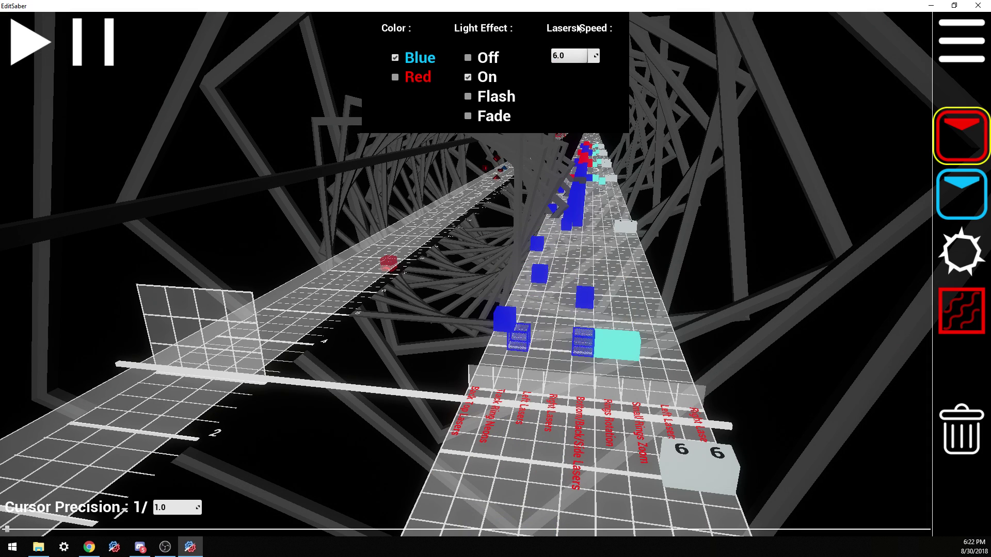
click(663, 400)
click(696, 403)
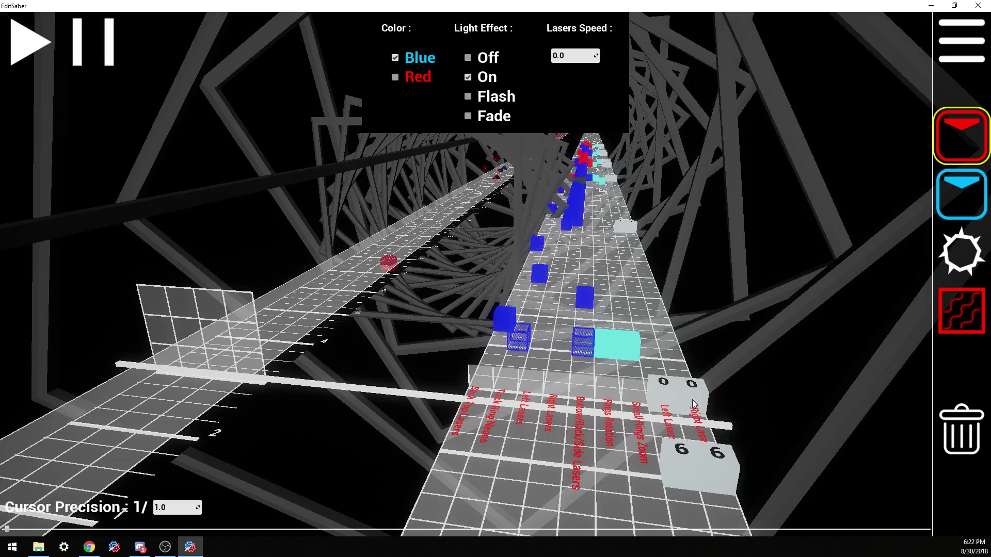
scroll(697, 408, down, 3)
key(space)
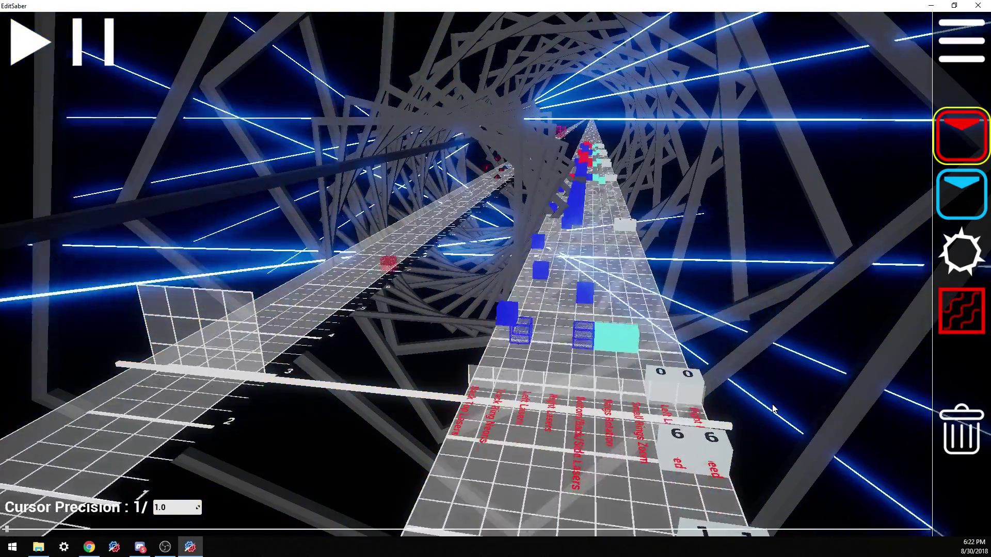
key(space)
- Delete all the test laser speed events and the blue events in the Left and Right Lasers lanes
key(5)
click(689, 409)
click(663, 399)
click(675, 353)
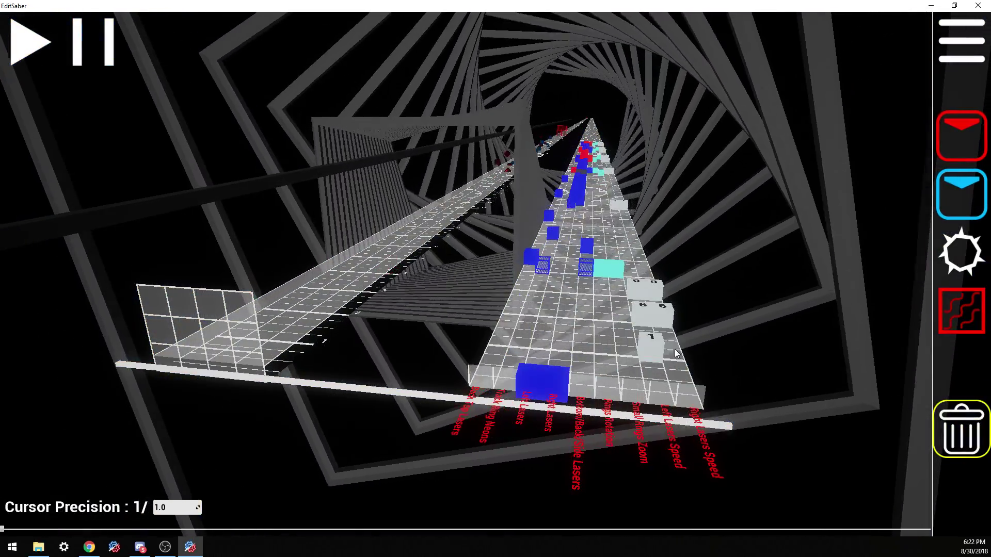
click(651, 349)
click(663, 318)
click(644, 314)
click(633, 291)
click(560, 385)
click(531, 383)
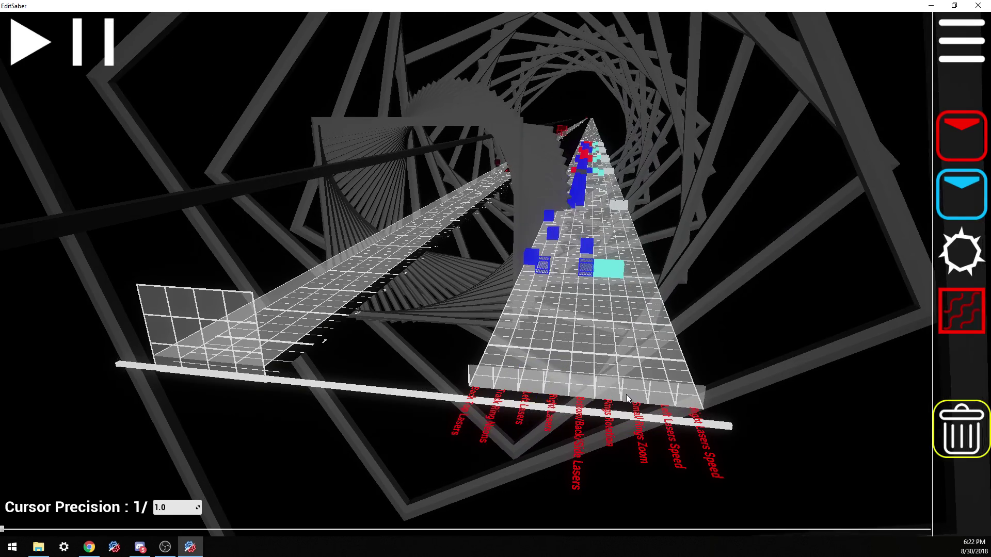
- Place blue Off, On, Flash and Fade events side by side in the lanes from Track Ring Neons to Bottom/Back/Side Lasers
mouse_move(469, 30)
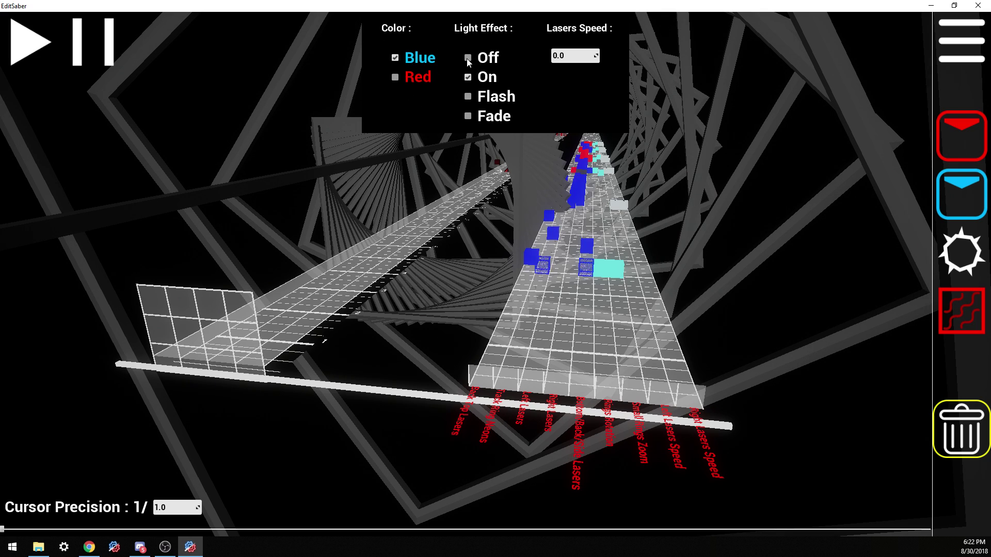
key(1)
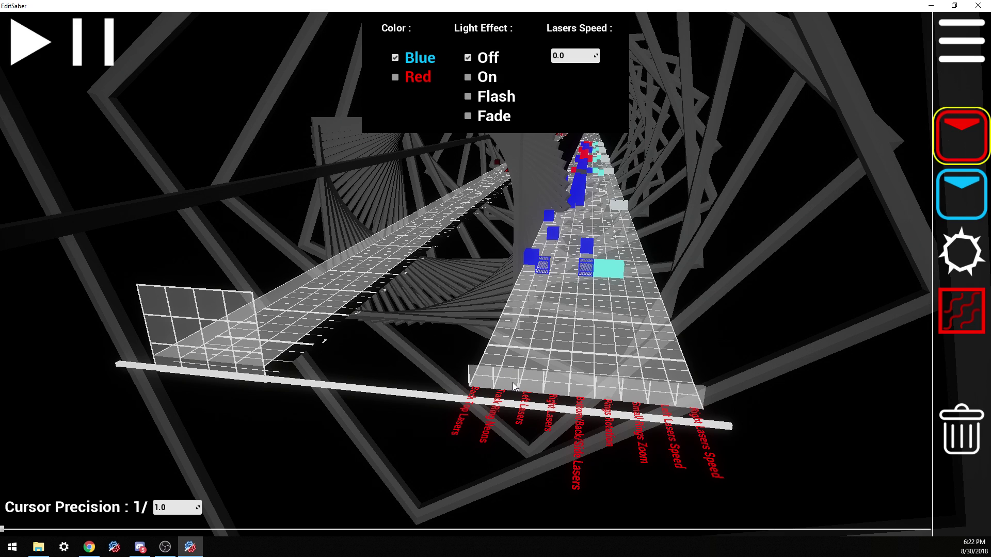
click(514, 386)
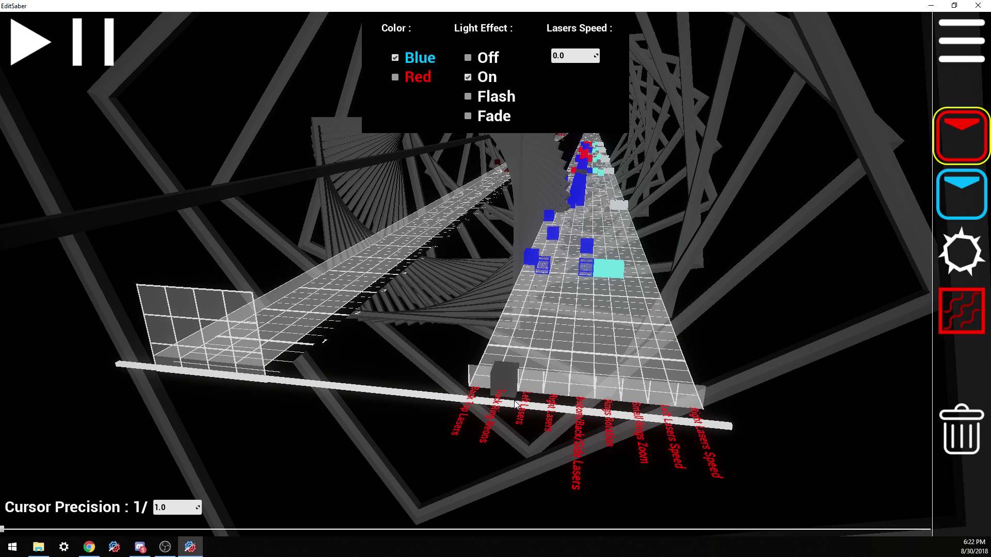
click(528, 382)
click(556, 383)
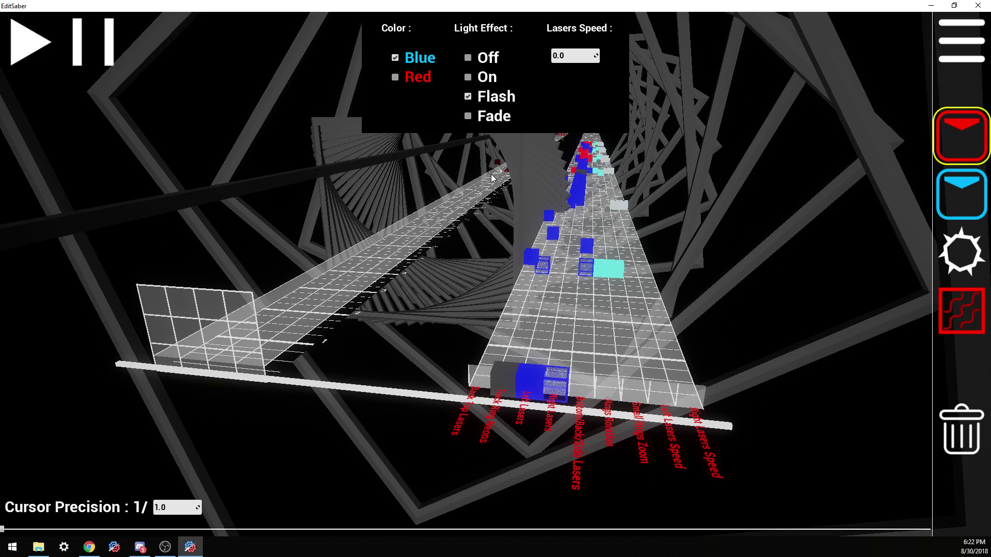
click(582, 385)
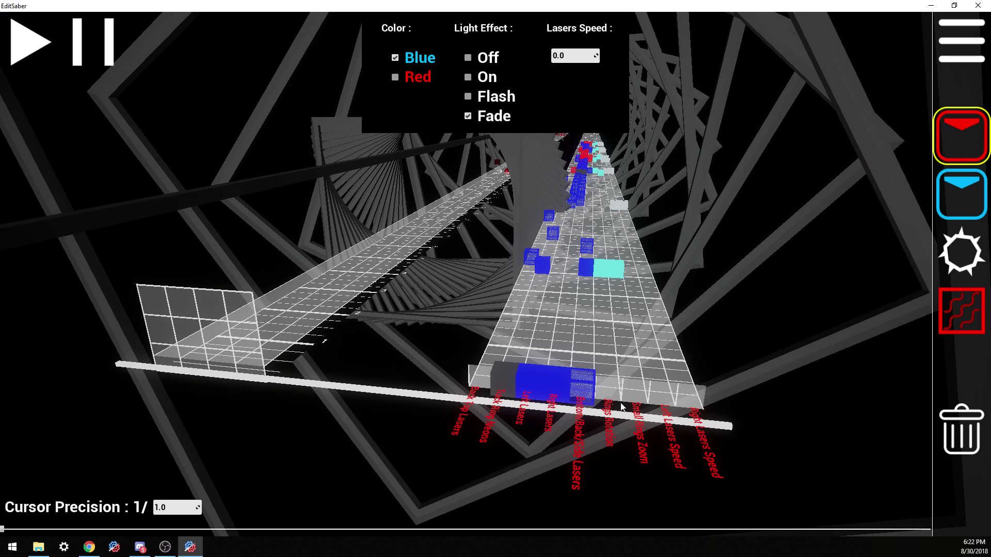
- Delete the four example light effect events at the start of the map
key(5)
click(530, 392)
click(504, 384)
click(556, 390)
click(582, 390)
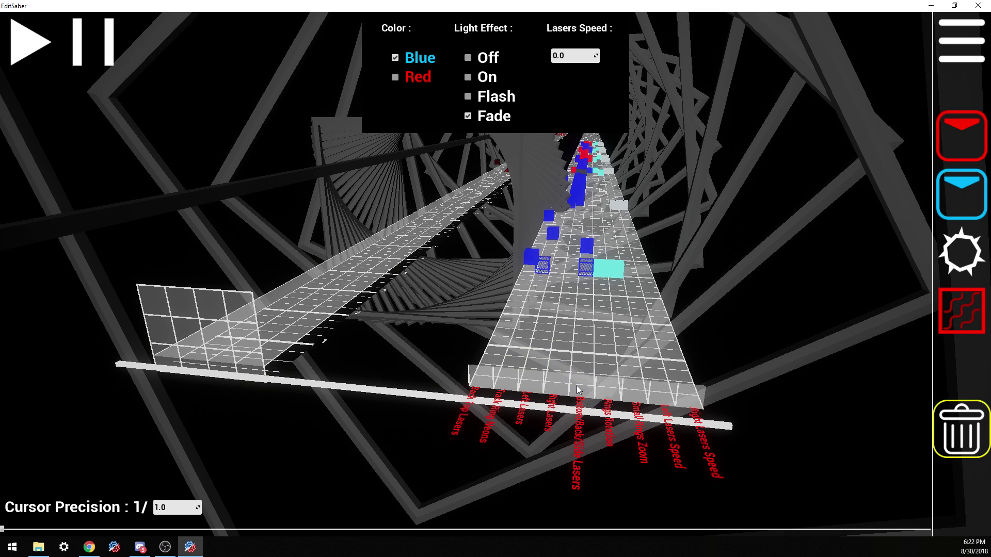
- Test a blue On event in the Left Lasers lane near the start by playing it back, and delete it
scroll(541, 209, up, 1)
key(1)
click(535, 381)
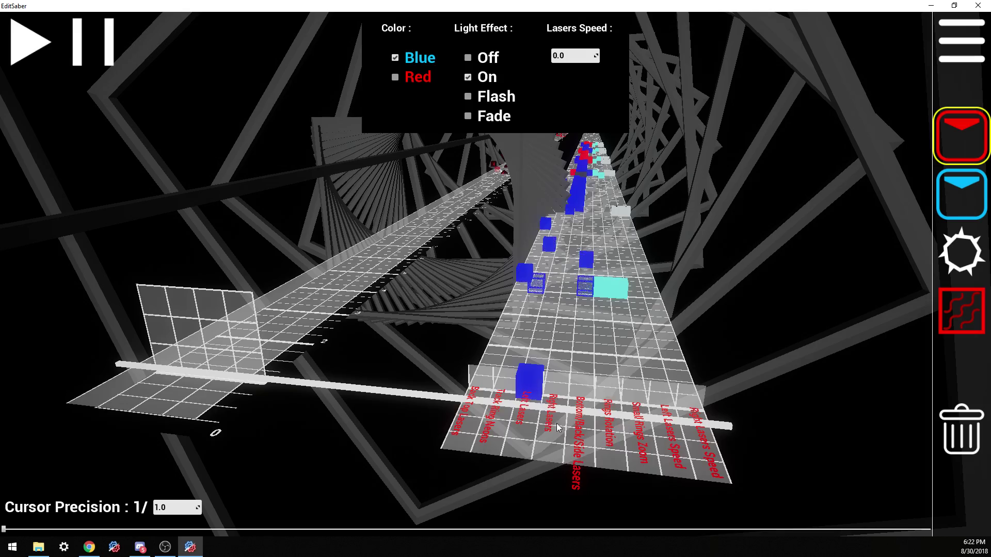
scroll(534, 381, down, 1)
key(space)
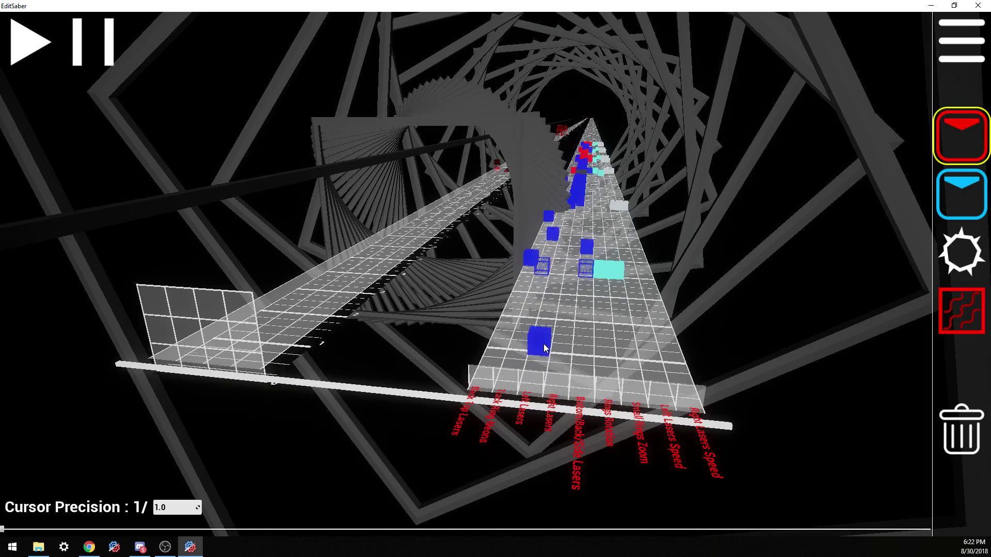
key(space)
key(space)
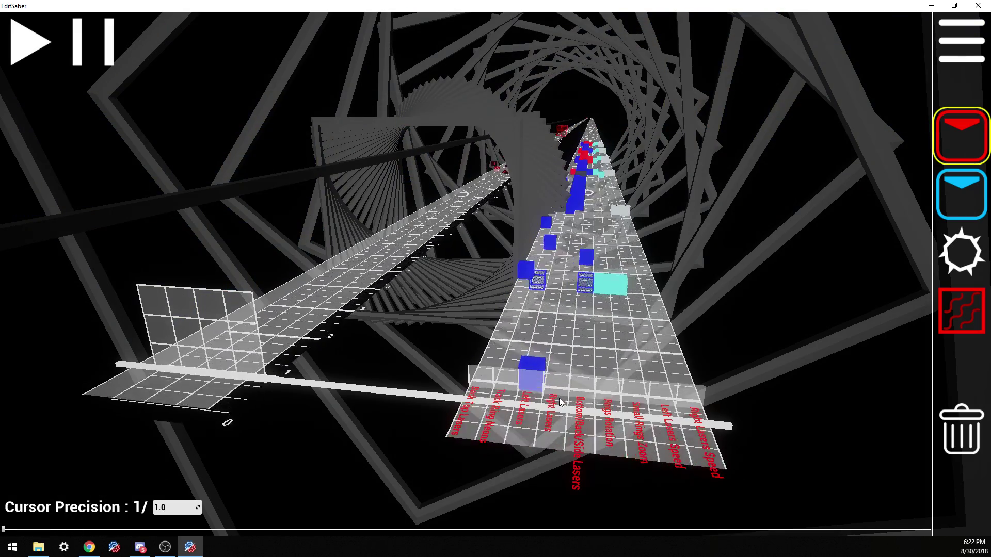
key(space)
key(5)
click(541, 341)
- Test a blue On event in the Bottom/Back/Side Lasers lane by playing it back, and delete it
key(1)
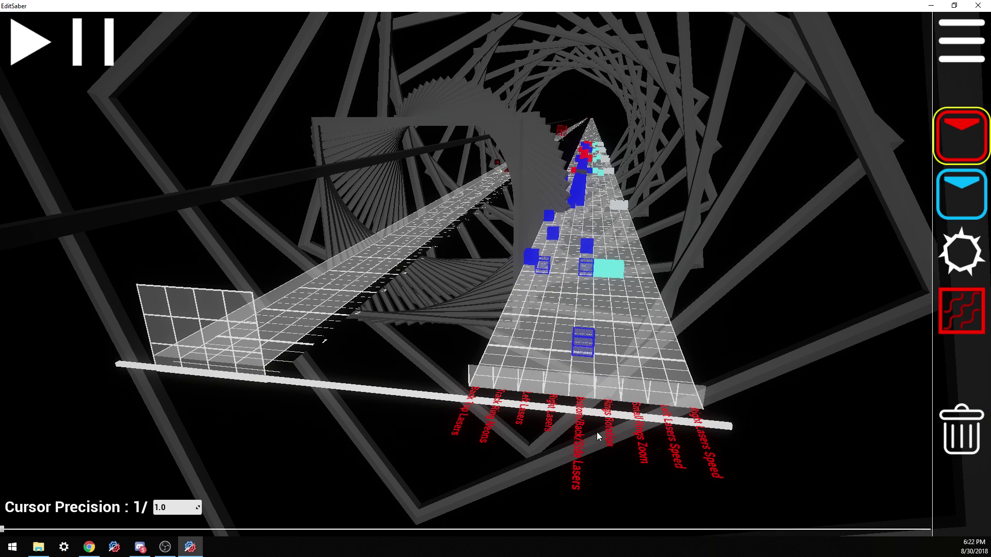
click(585, 353)
key(space)
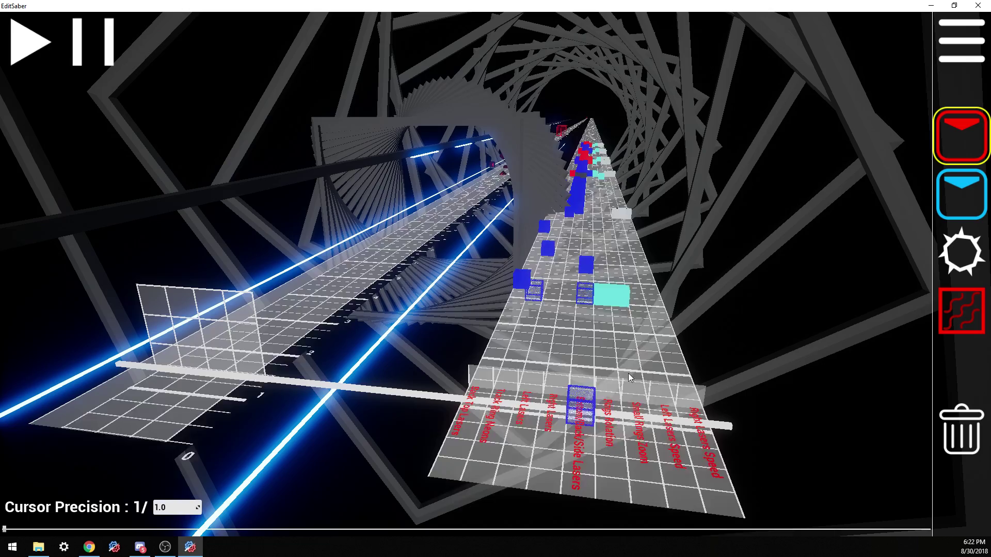
key(space)
scroll(622, 383, down, 2)
key(space)
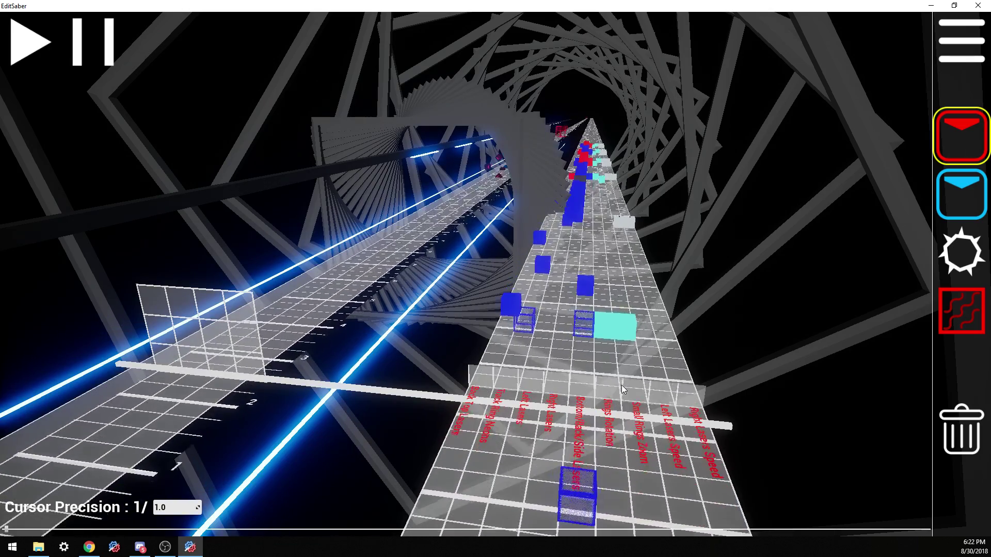
key(space)
scroll(622, 385, down, 2)
right_click(586, 352)
- Test a blue Flash event in the Bottom/Back/Side Lasers lane by scrubbing the timeline over it, and delete it
scroll(594, 330, up, 1)
mouse_move(457, 114)
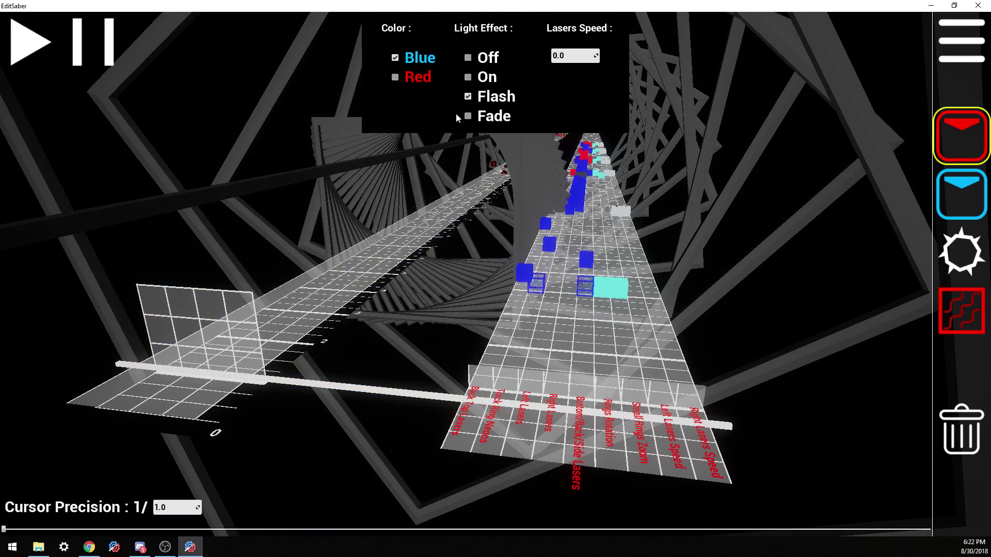
click(578, 382)
scroll(578, 382, up, 1)
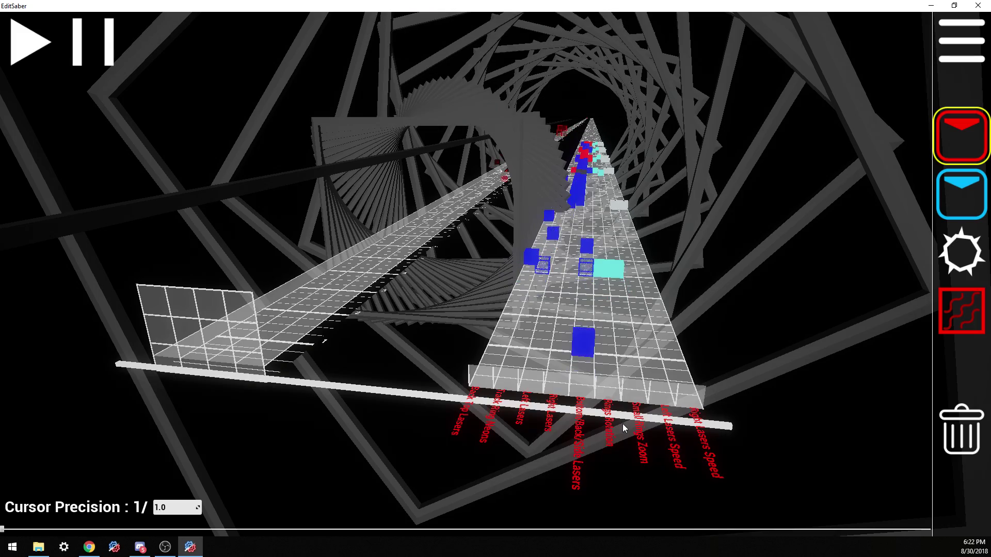
scroll(619, 413, down, 2)
scroll(623, 427, down, 2)
scroll(603, 387, up, 4)
right_click(584, 341)
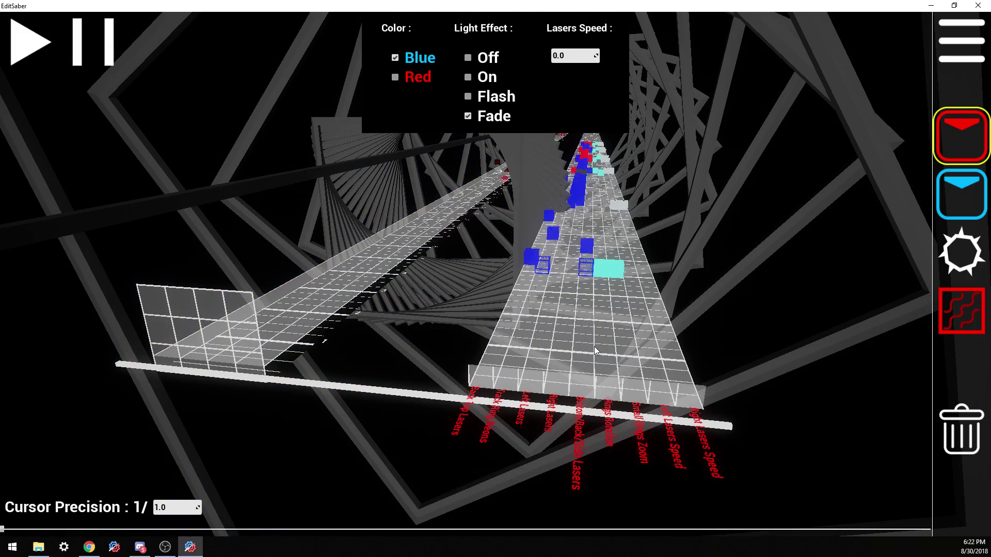
- Close the event options, switch to the delete tool and play back the map's existing lighting from the opening beats
drag(557, 270, 542, 207)
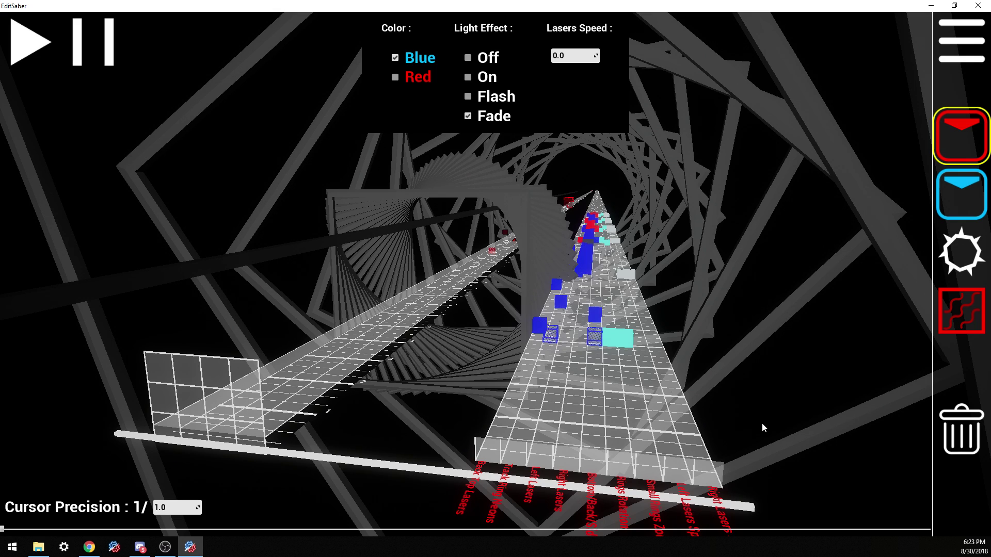
key(Tab)
key(5)
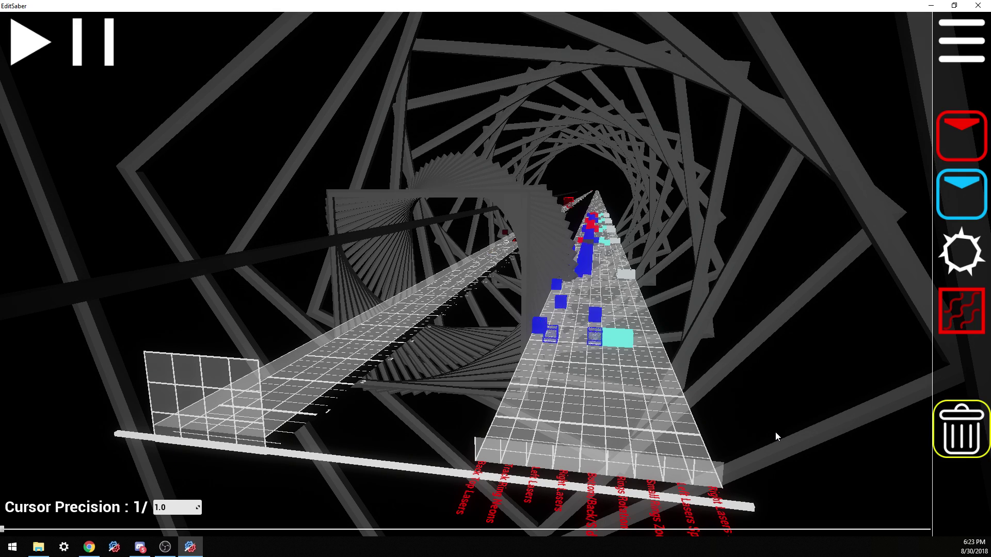
drag(776, 429, 756, 535)
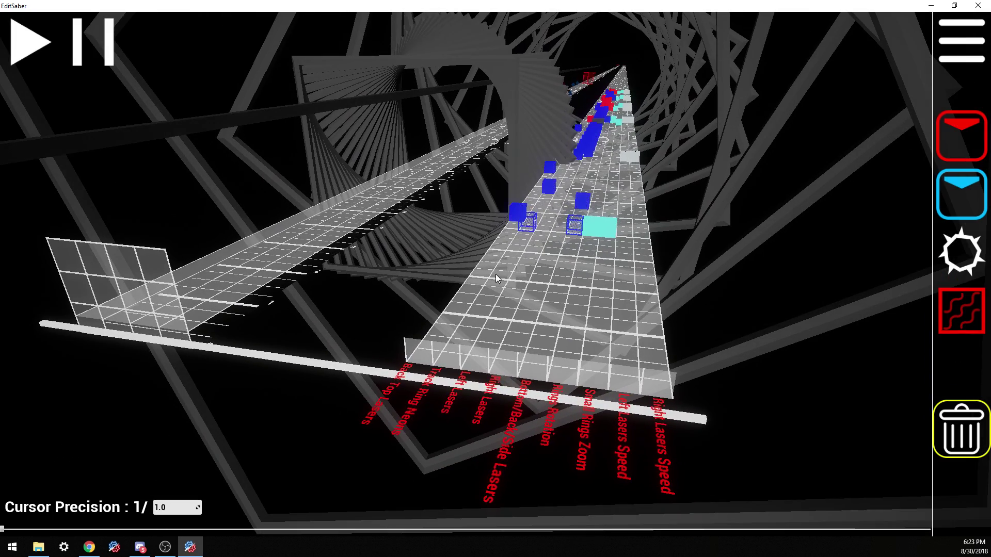
scroll(535, 337, up, 3)
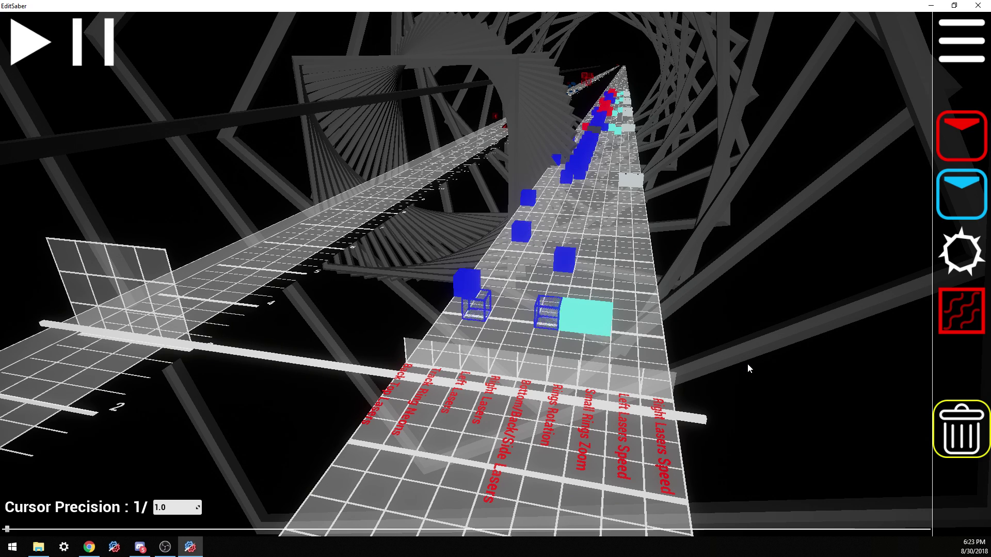
drag(748, 347, 730, 356)
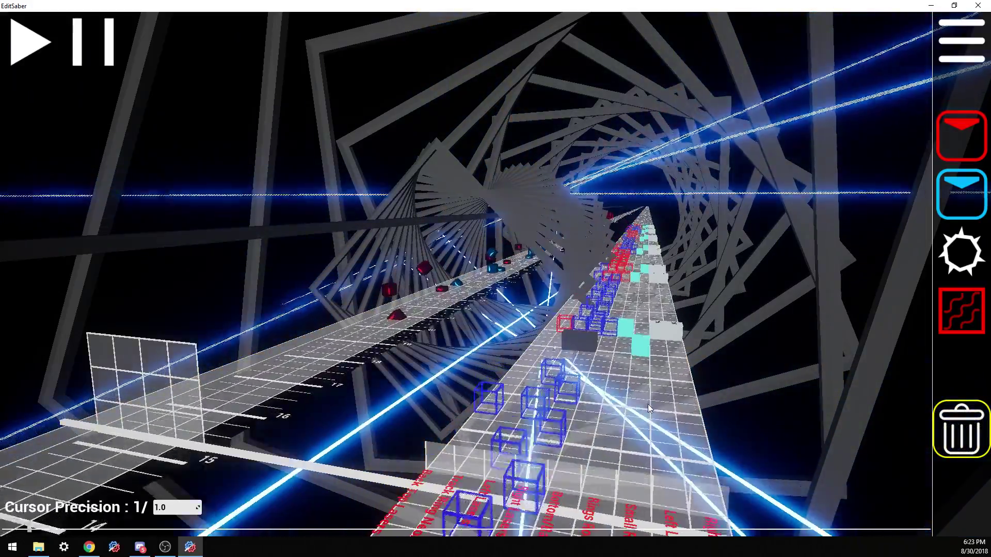
key(space)
- Examine the existing lighting events in the map's opening beats, including the laser, ring and laser speed lanes
scroll(649, 469, down, 5)
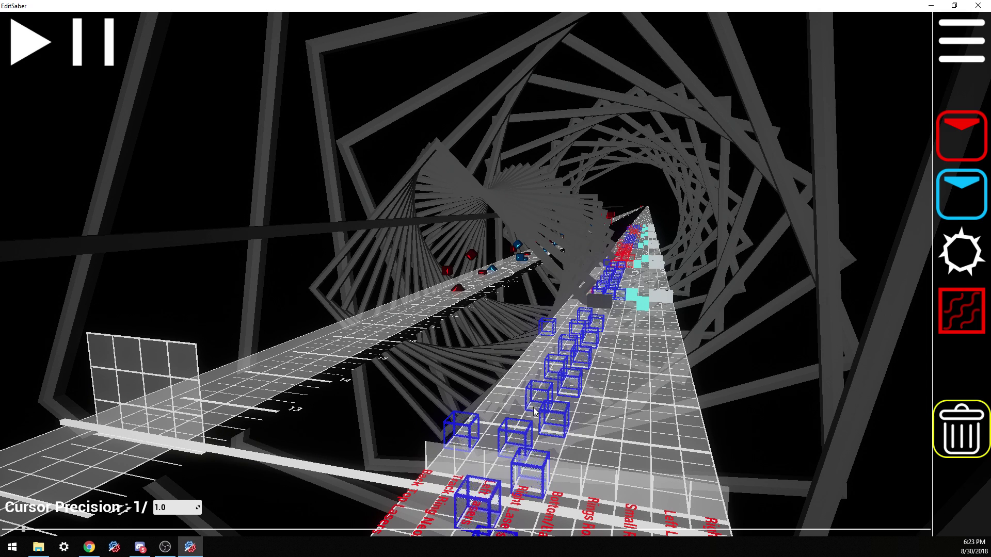
scroll(538, 434, up, 2)
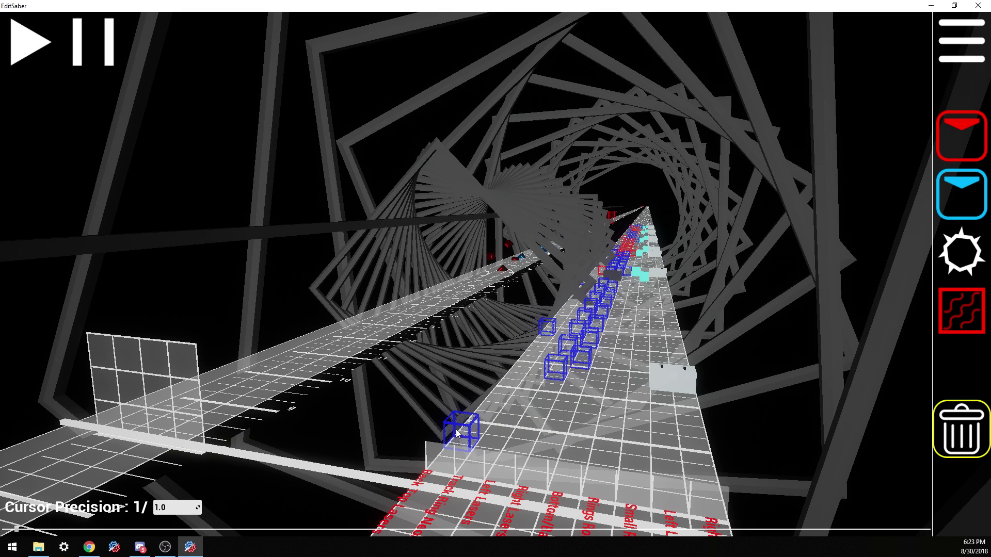
scroll(558, 368, up, 2)
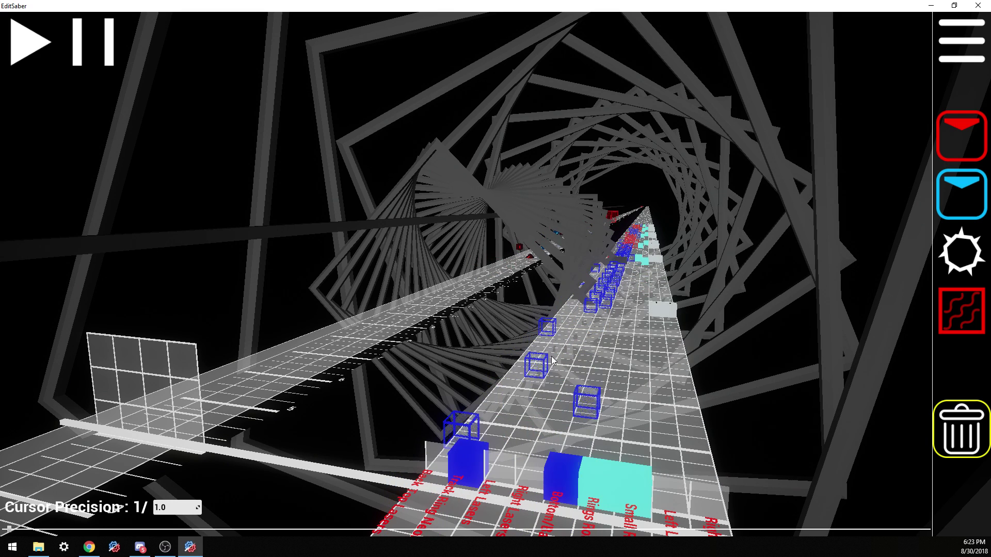
scroll(499, 429, down, 1)
drag(644, 521, 497, 278)
key(a)
key(d)
- Return to the start of the map and play its light show again with the event lanes in view
scroll(532, 405, up, 2)
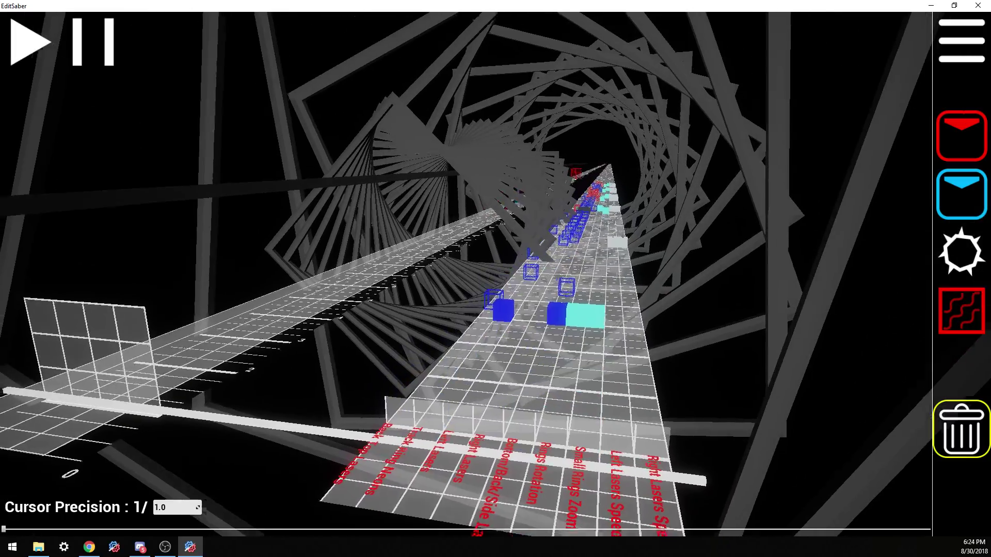
key(d)
drag(532, 406, 532, 330)
scroll(531, 364, down, 2)
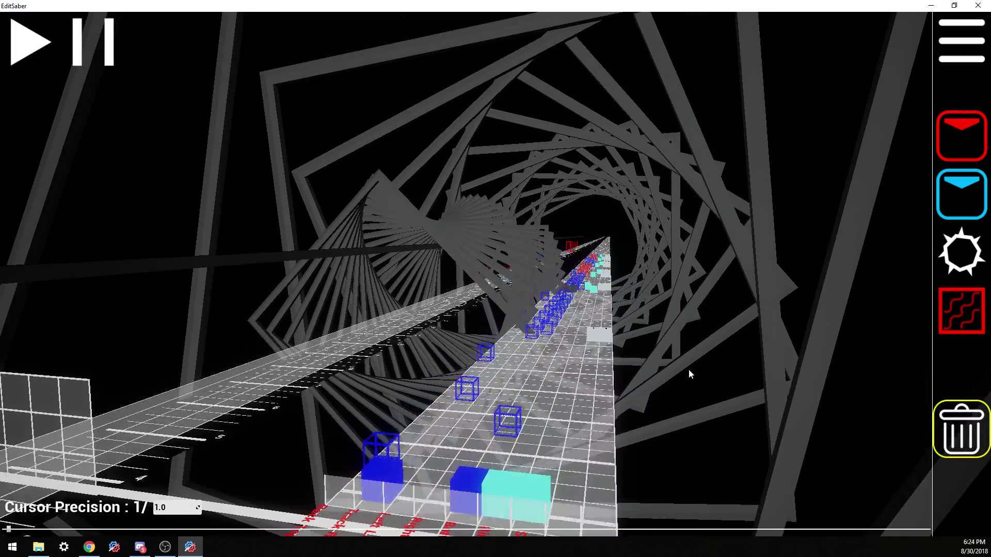
key(space)
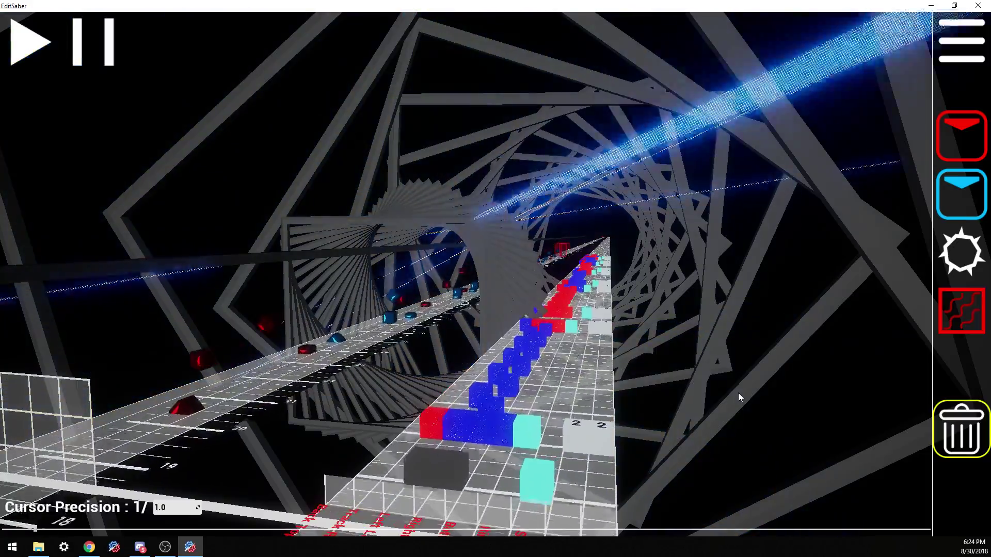
- Pause the light show near beat 19, view the event lanes from above, and play on to about beat 36
key(space)
drag(712, 393, 469, 326)
key(w)
key(s)
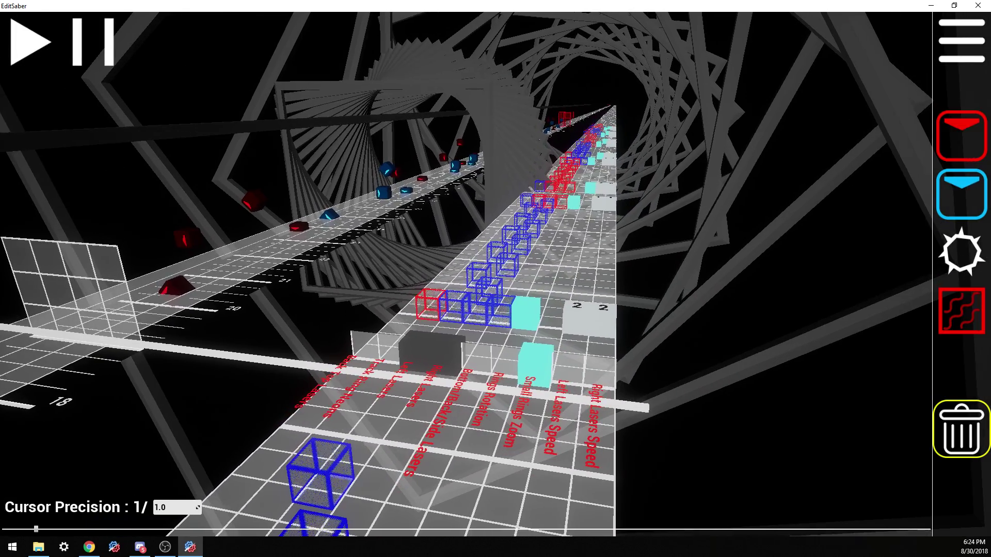
scroll(495, 279, down, 2)
key(space)
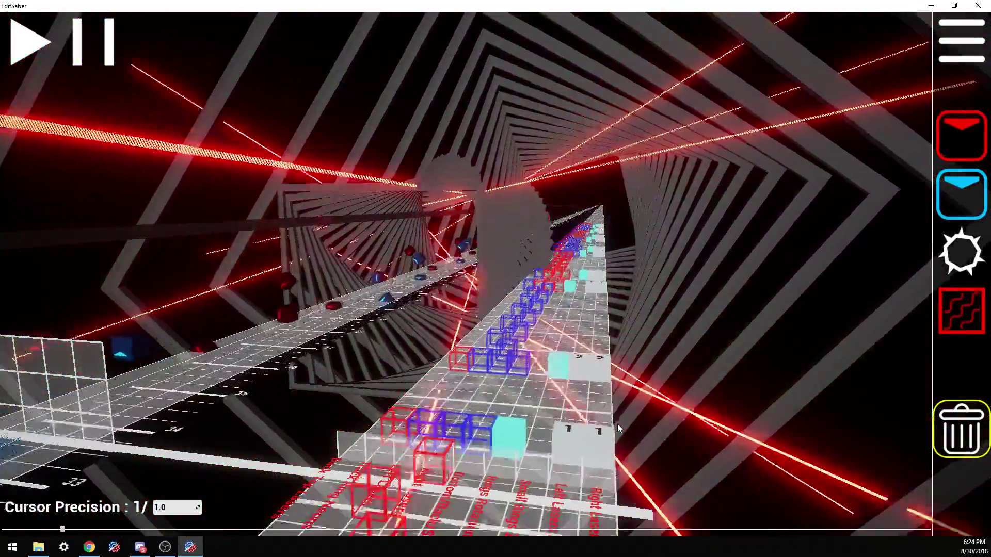
key(space)
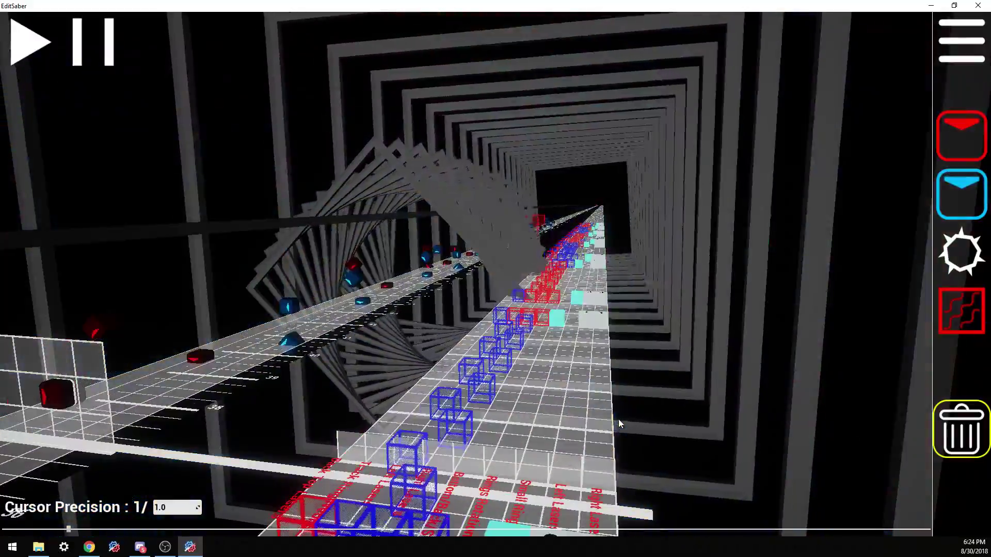
- Examine the event rows around beats 32 to 36, comparing the laser, ring and laser speed lanes from above
scroll(618, 421, down, 4)
key(d)
drag(492, 408, 499, 277)
key(w)
key(space)
key(space)
scroll(499, 276, down, 1)
drag(613, 316, 577, 248)
key(w)
scroll(554, 405, up, 2)
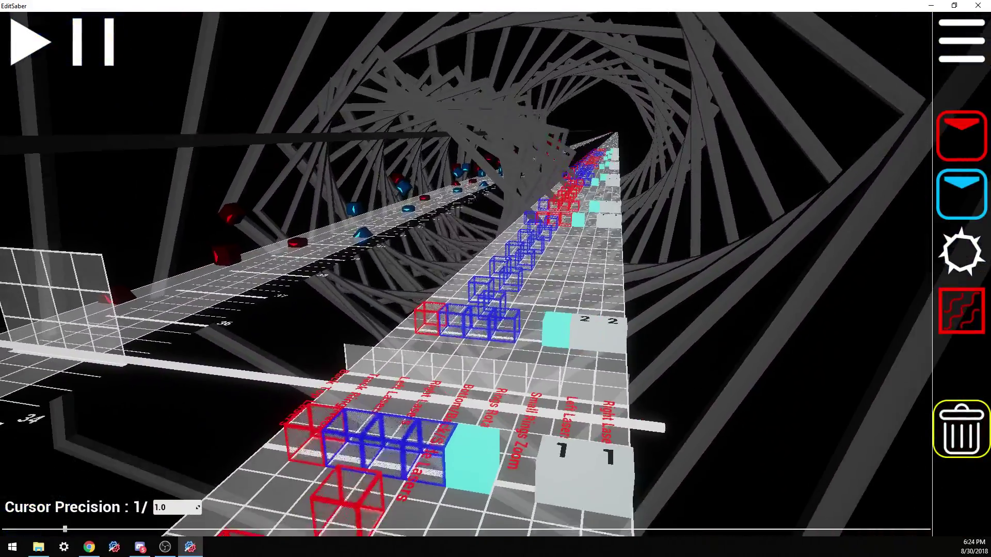
scroll(553, 405, up, 1)
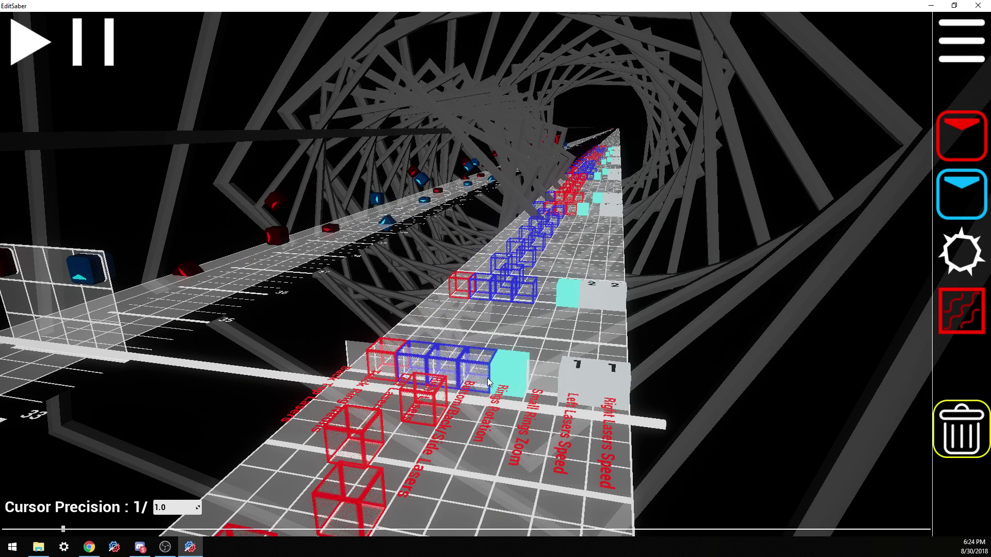
scroll(499, 387, down, 2)
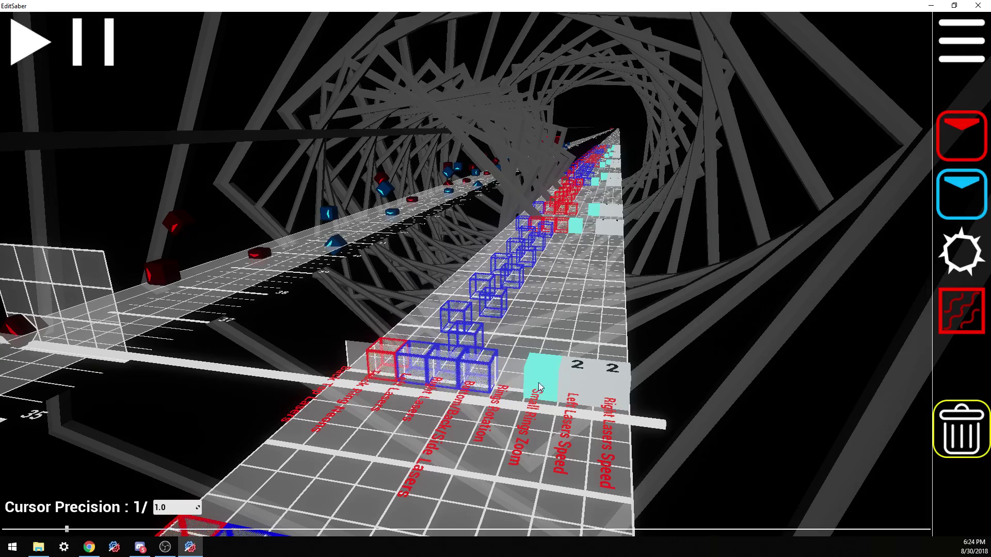
scroll(523, 404, up, 3)
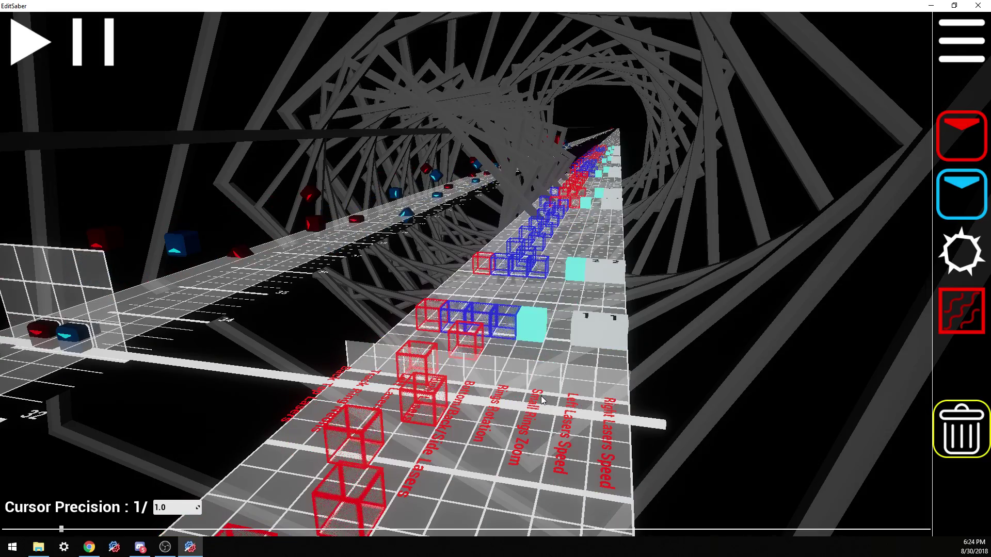
- Play the light show from about beat 33 to beat 52 and pause it there
scroll(550, 390, down, 1)
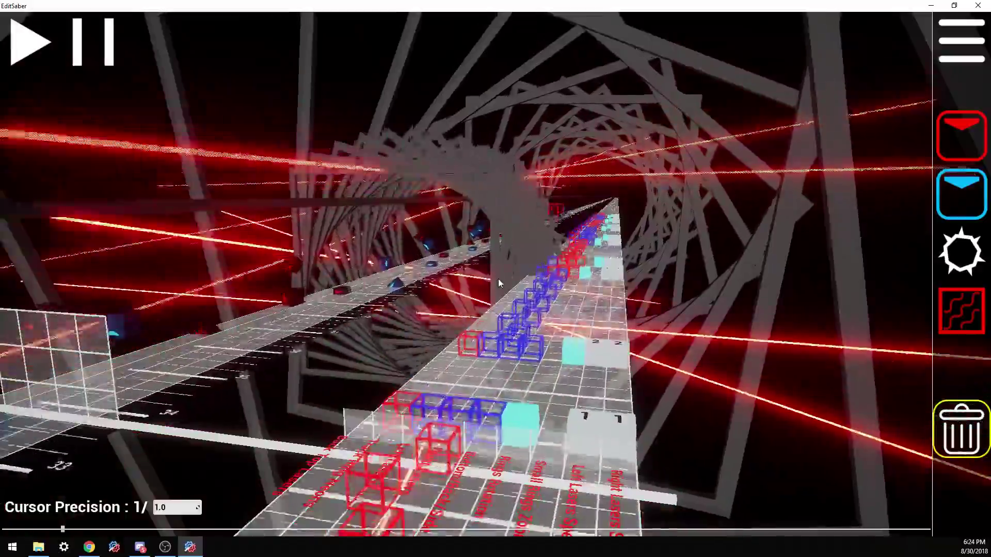
scroll(712, 334, down, 5)
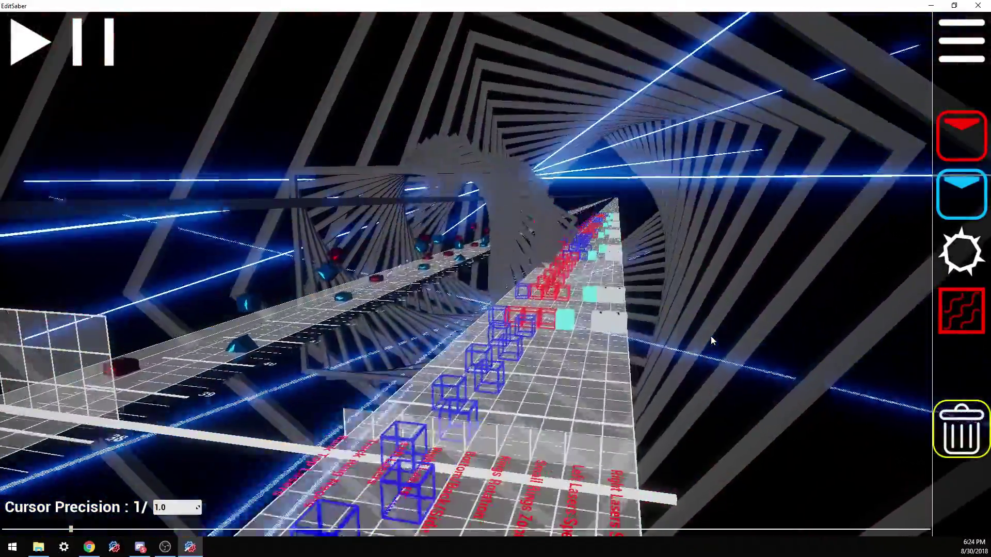
scroll(710, 336, down, 4)
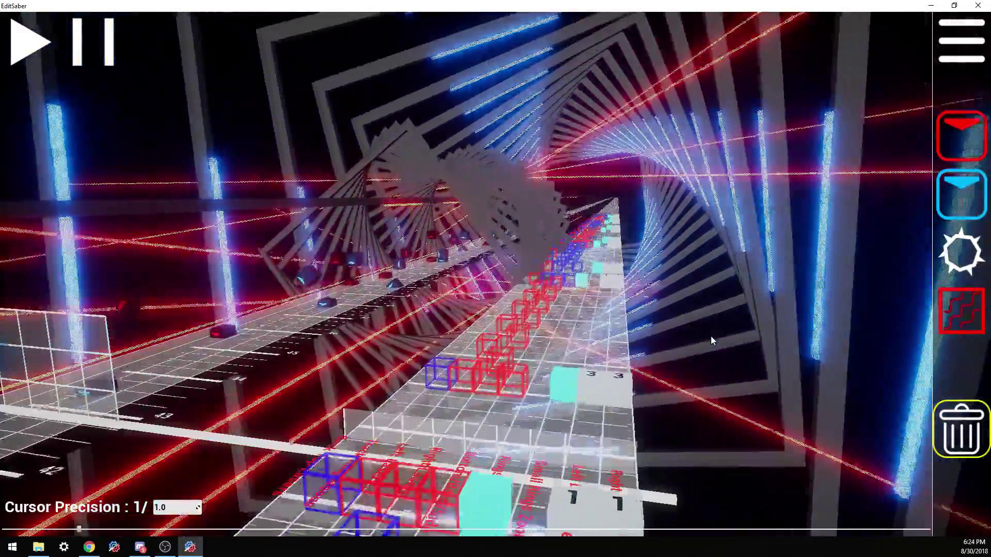
scroll(710, 336, down, 5)
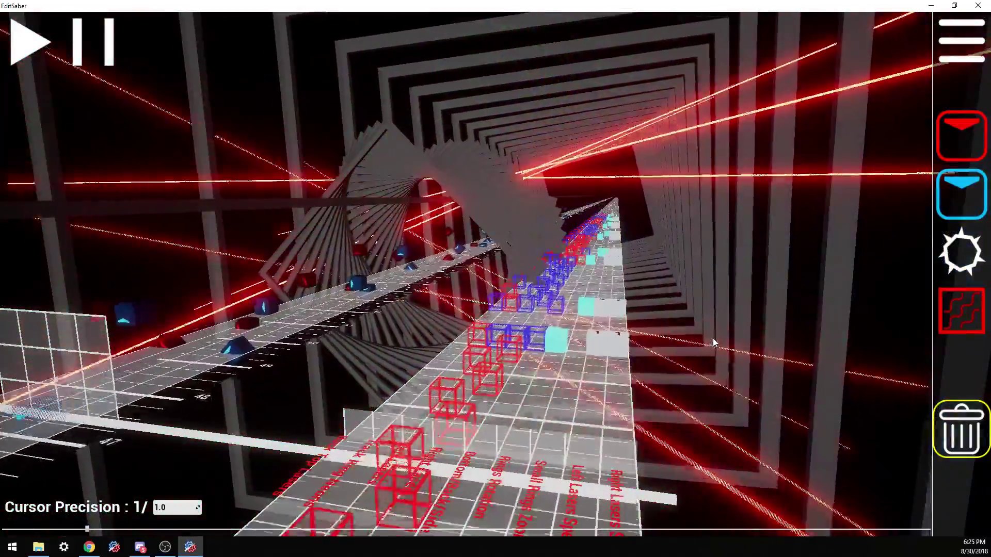
scroll(713, 338, down, 5)
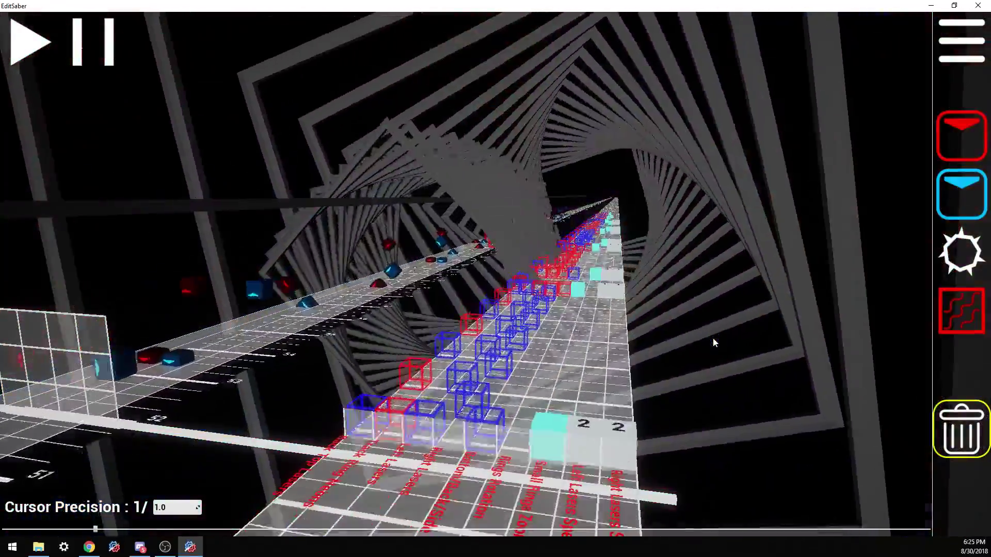
scroll(710, 346, up, 2)
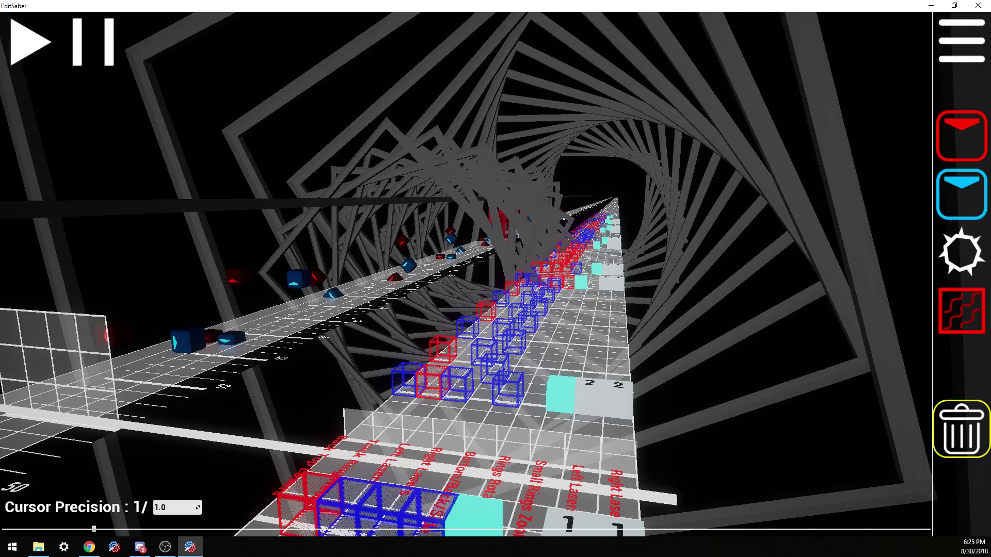
- Examine the events around beats 50 to 52, lane by lane from Back Top Lasers to Right Lasers Speed
drag(635, 354, 532, 291)
key(a)
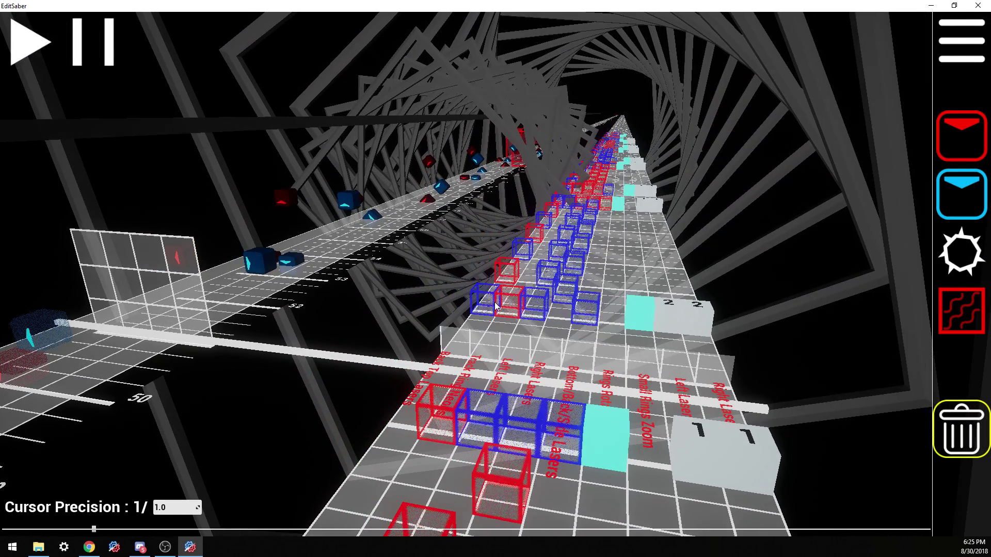
click(496, 306)
scroll(452, 351, down, 1)
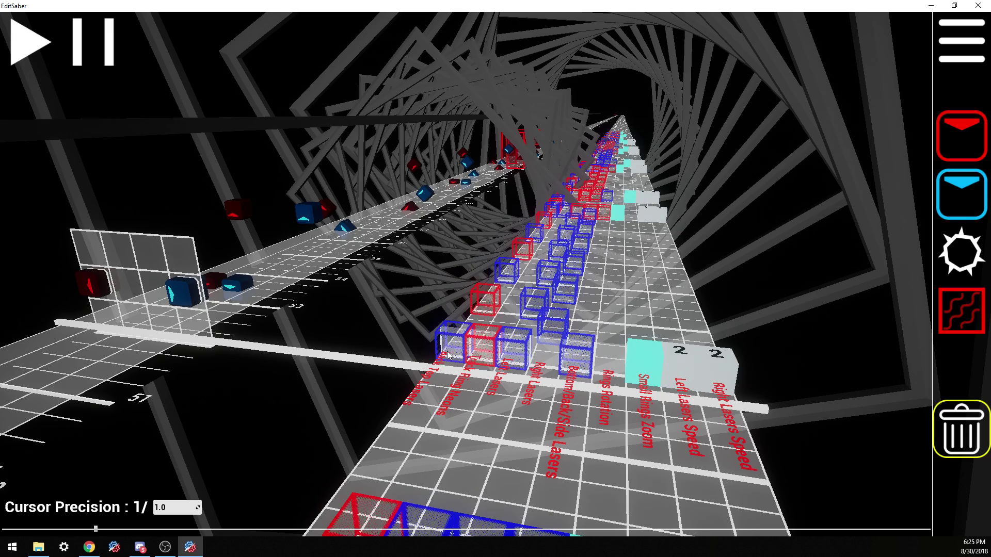
click(485, 279)
click(458, 328)
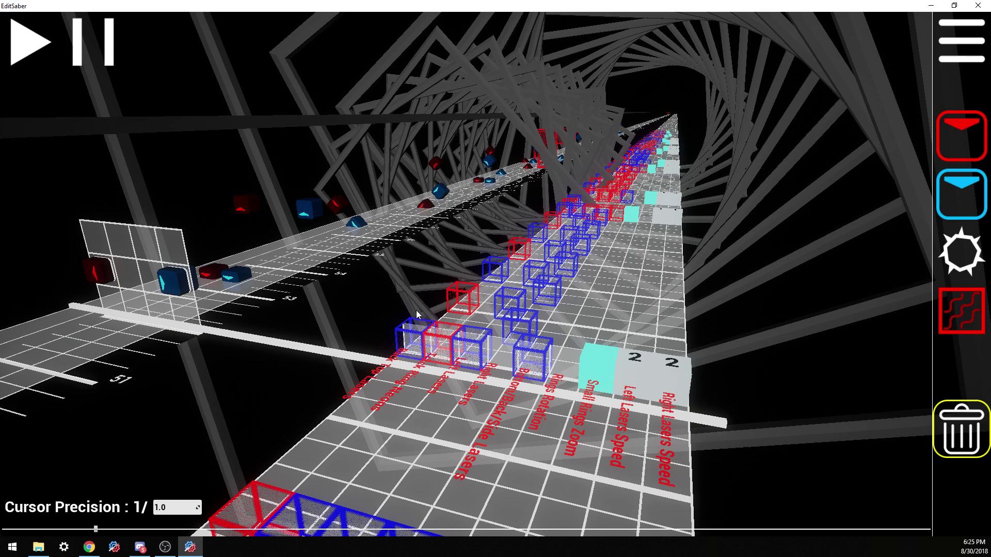
click(488, 269)
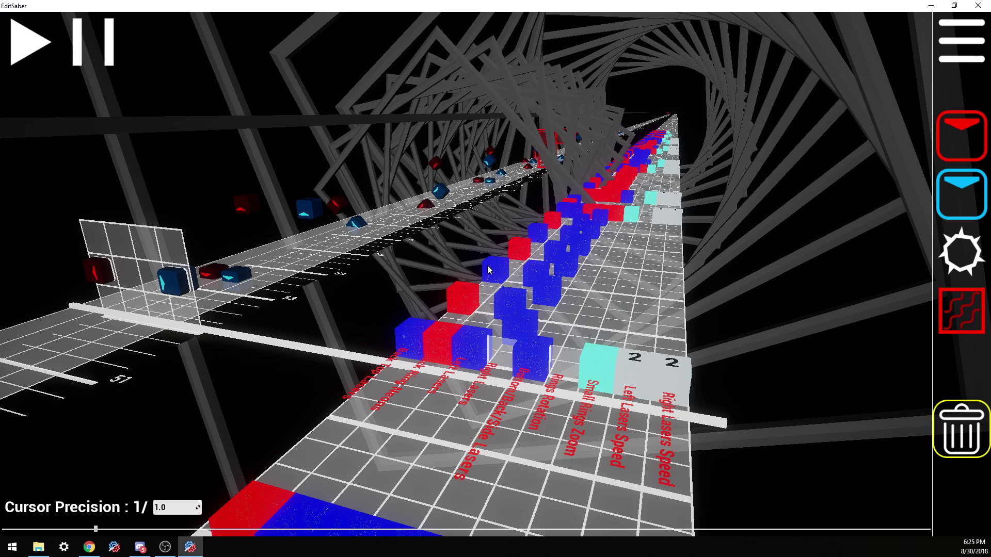
click(590, 195)
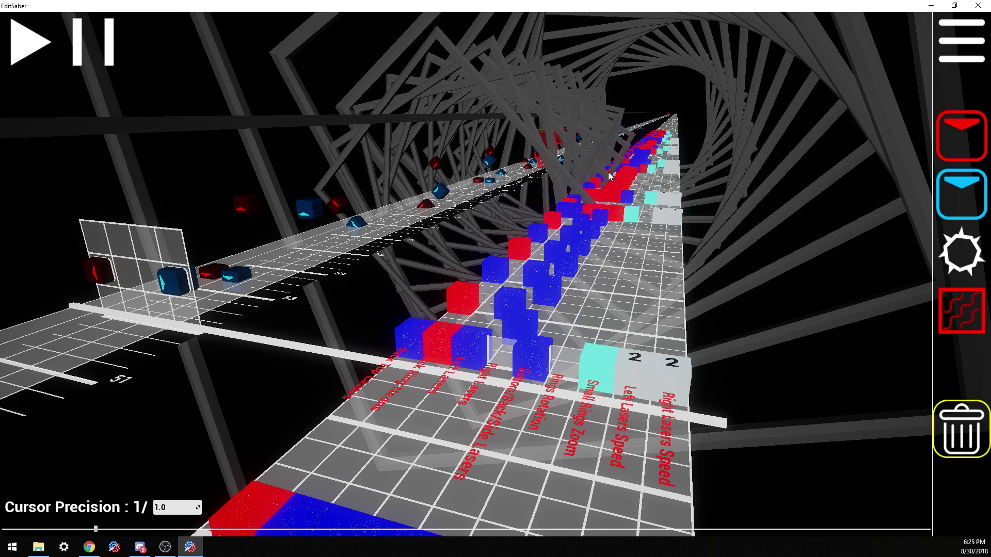
click(496, 353)
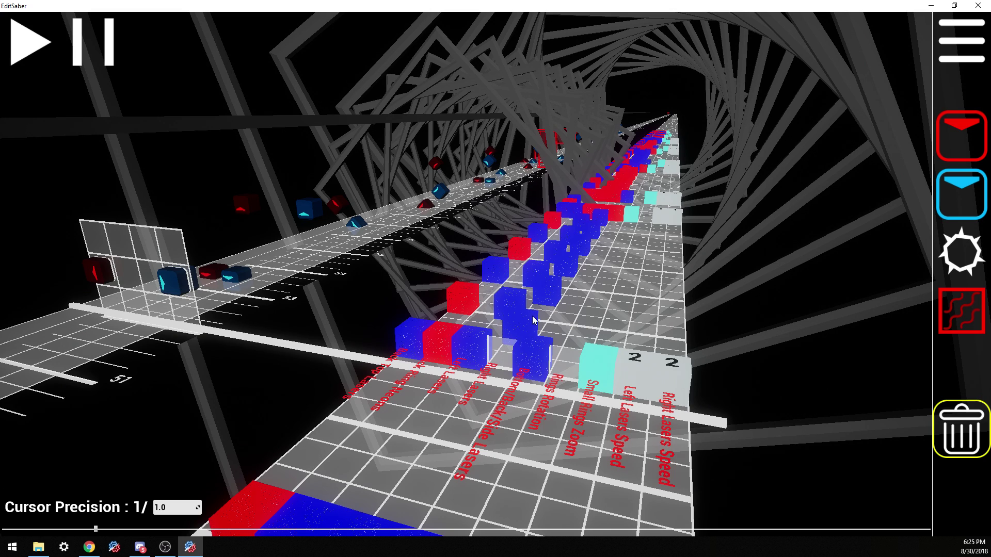
click(593, 221)
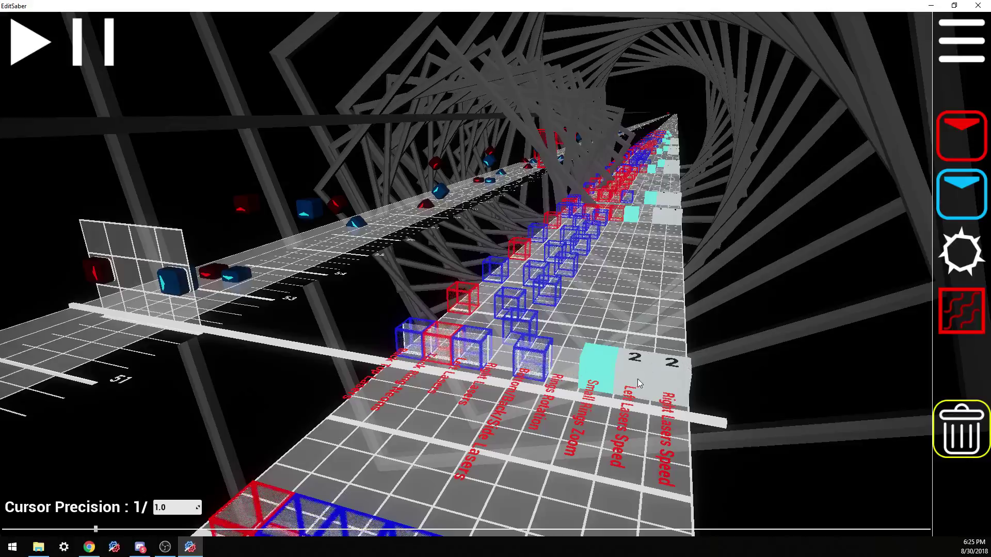
- Resume the light show from about beat 52 and watch it through to about beat 83
scroll(628, 384, down, 1)
key(space)
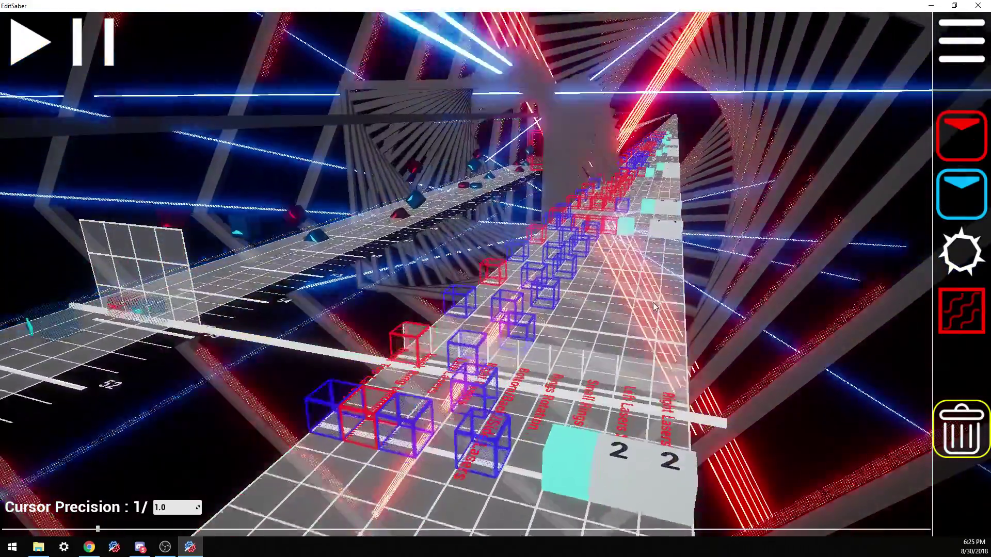
drag(653, 302, 640, 258)
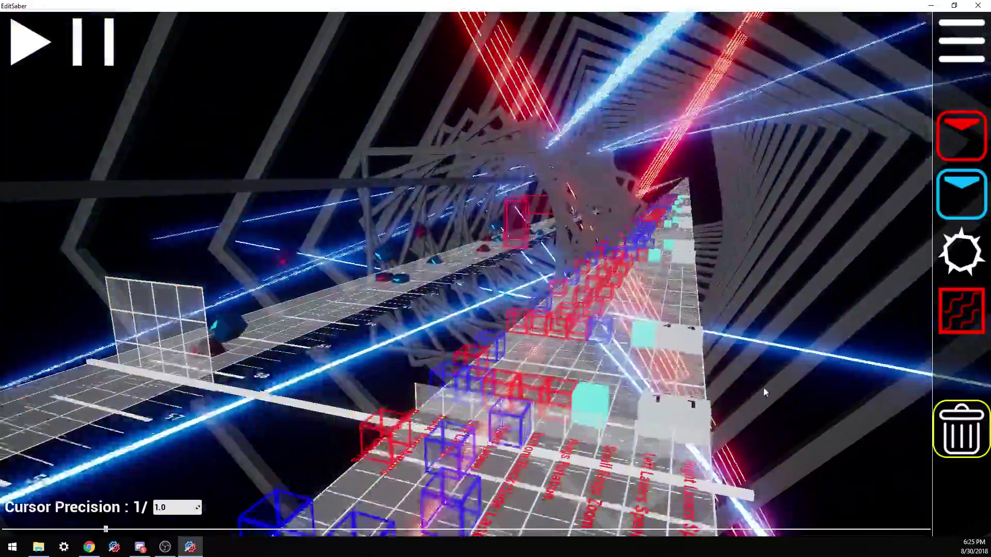
scroll(804, 400, down, 1)
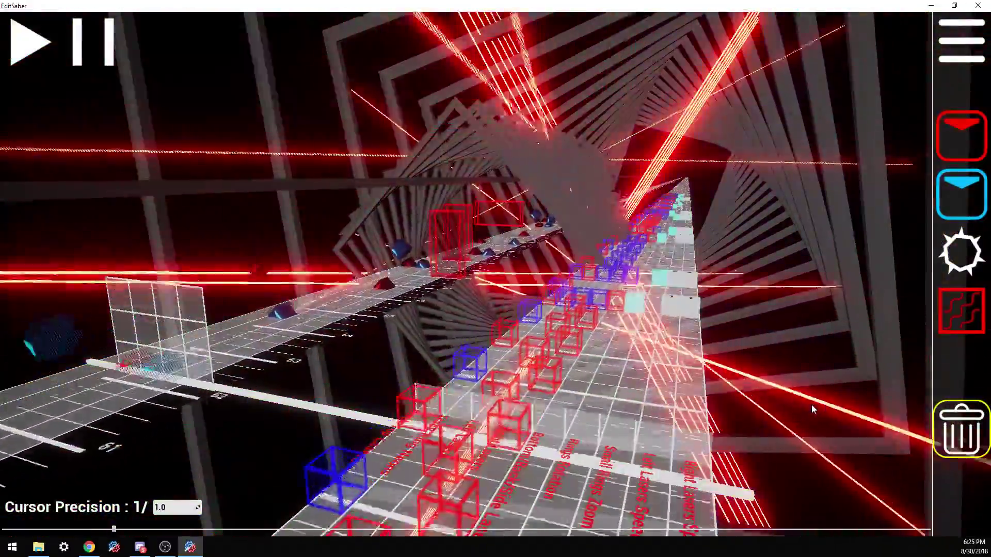
scroll(812, 409, down, 1)
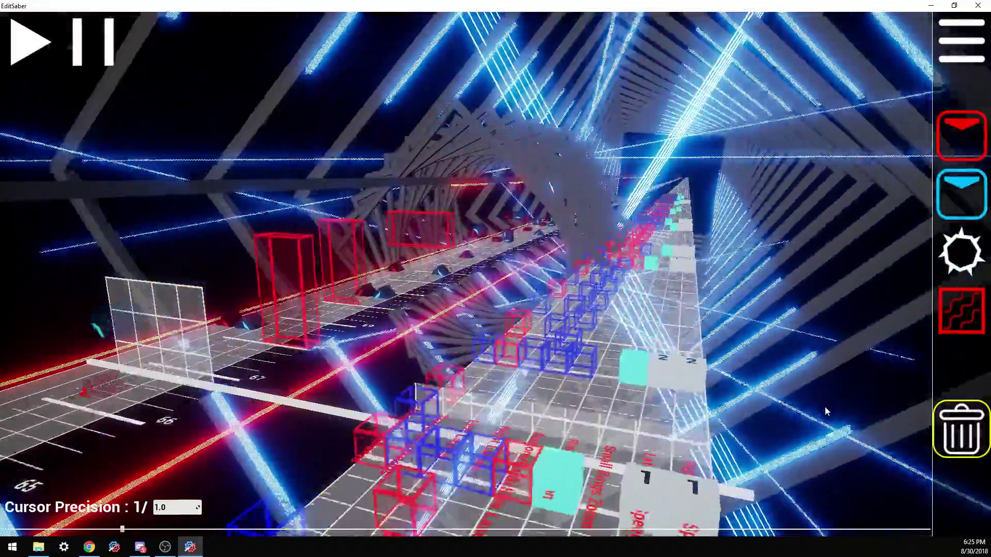
scroll(825, 407, down, 1)
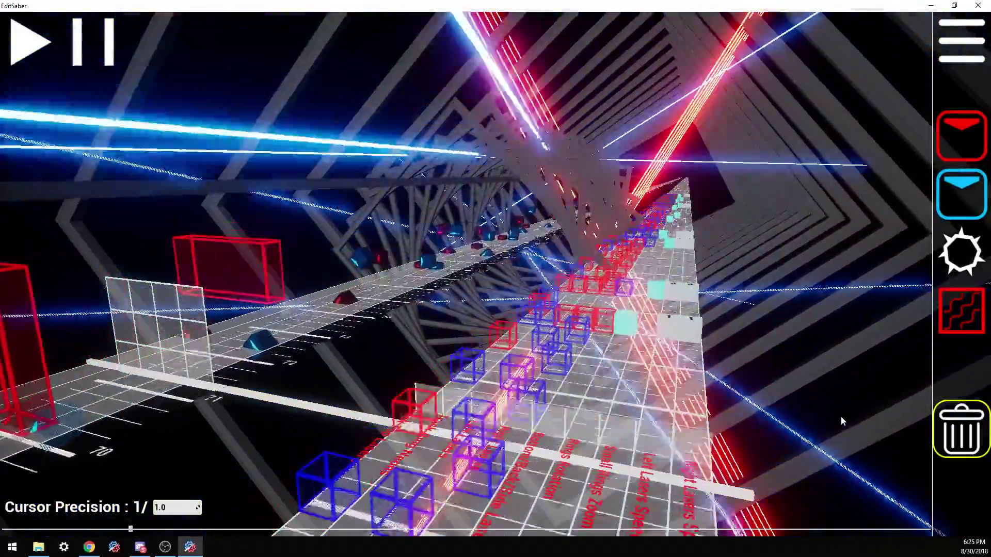
scroll(841, 420, down, 1)
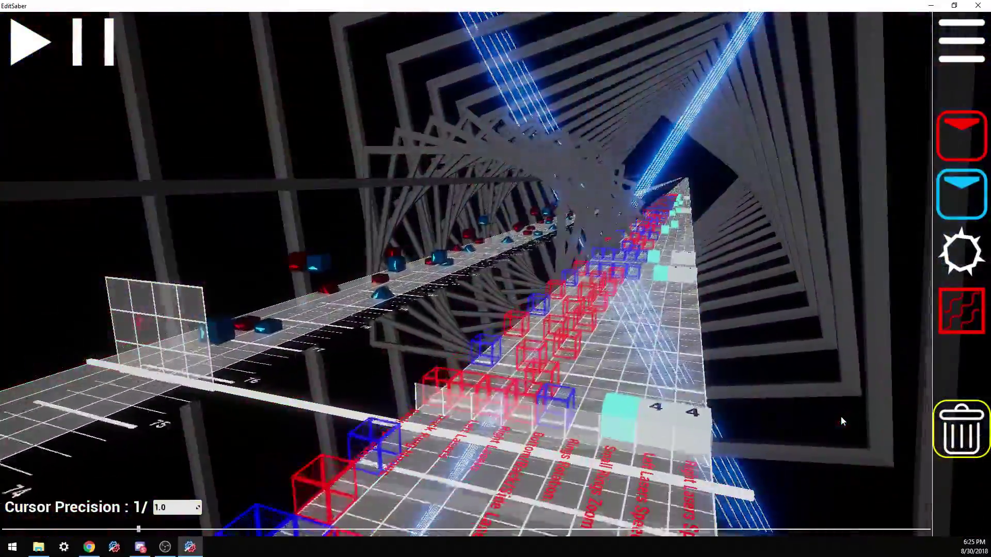
scroll(841, 421, down, 1)
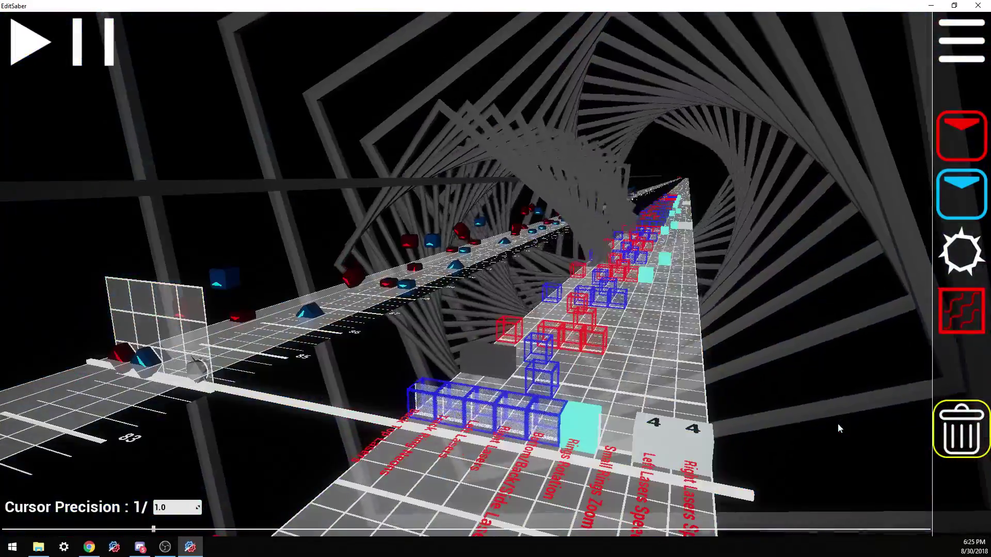
- Examine the gap between the event rows with laser speeds 1 and 4 around beats 79 to 83
scroll(837, 423, up, 1)
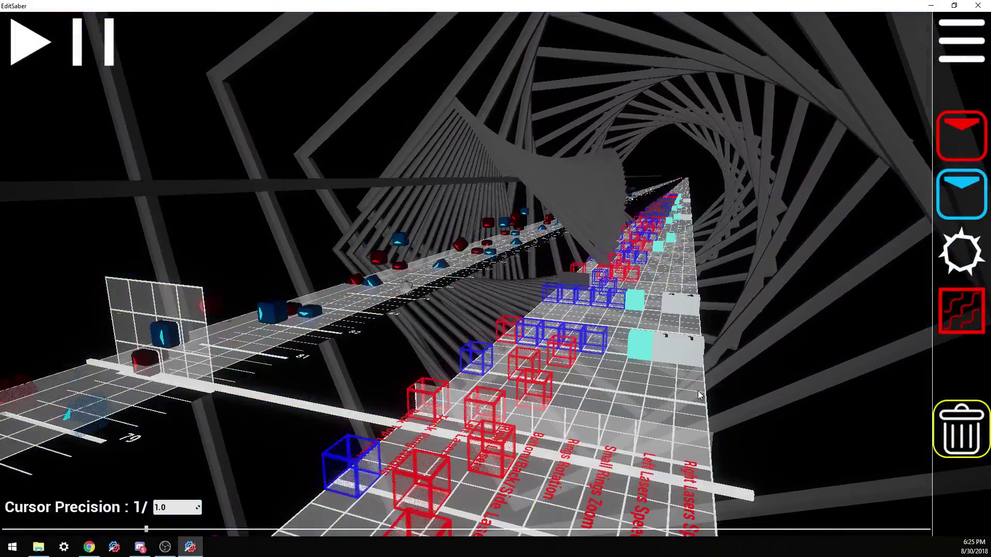
scroll(548, 431, down, 3)
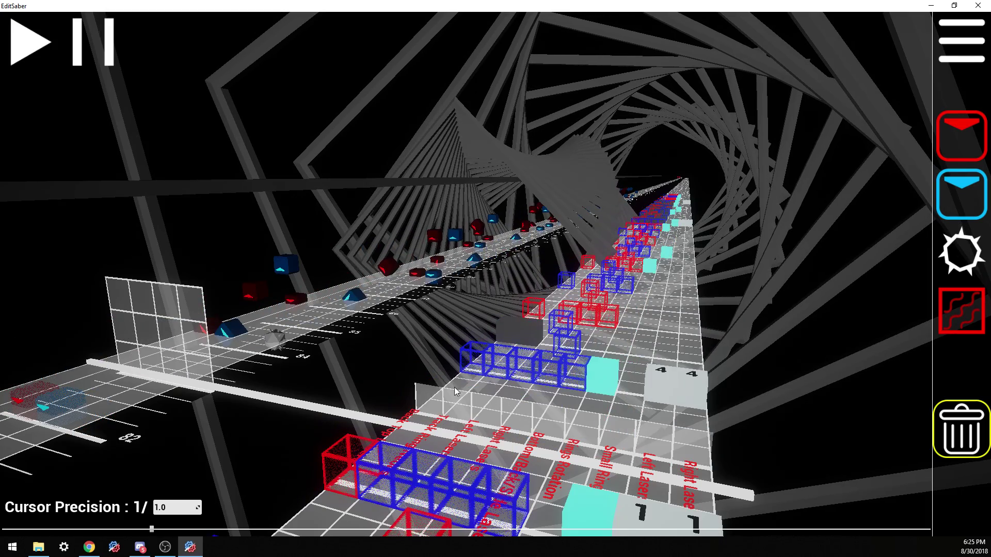
scroll(455, 389, down, 1)
scroll(544, 453, up, 3)
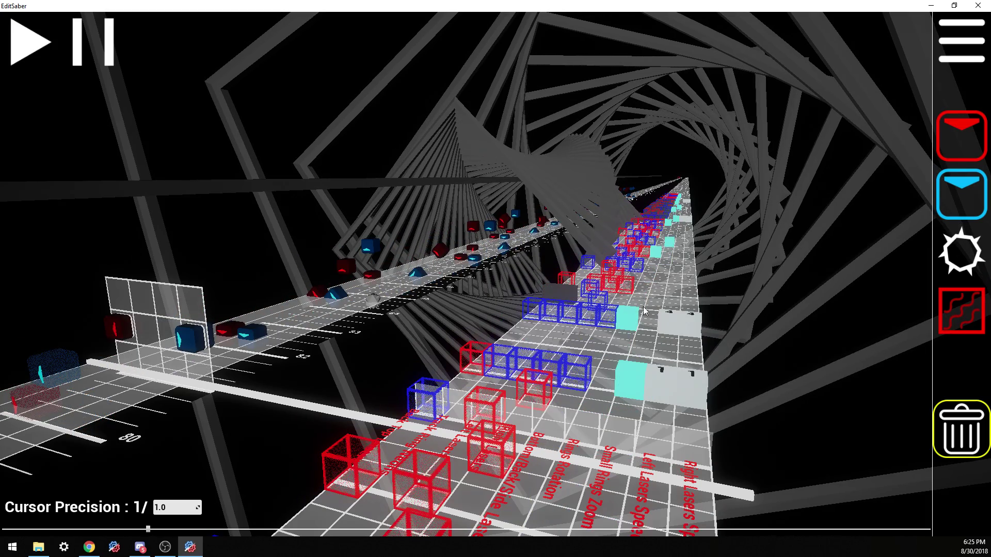
scroll(564, 402, down, 1)
scroll(627, 416, down, 1)
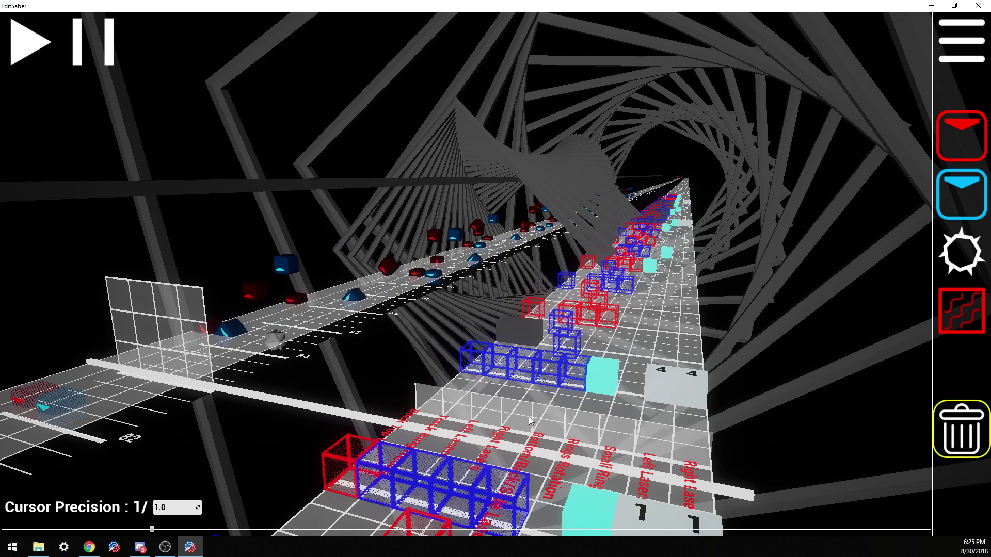
scroll(442, 450, up, 1)
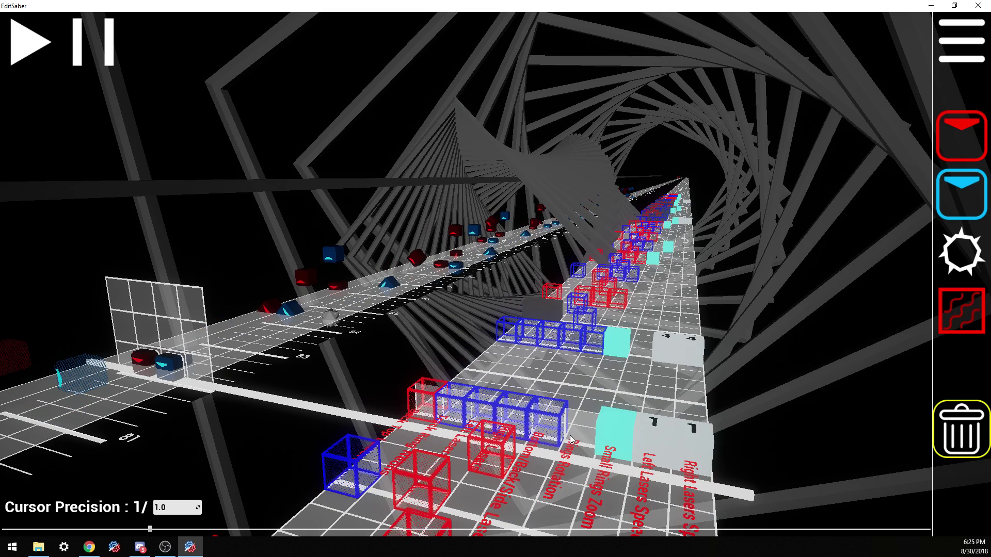
scroll(565, 438, down, 1)
scroll(547, 377, up, 1)
- Place Off events across the five light lanes, one beat before the blue event row with laser speed 4
key(1)
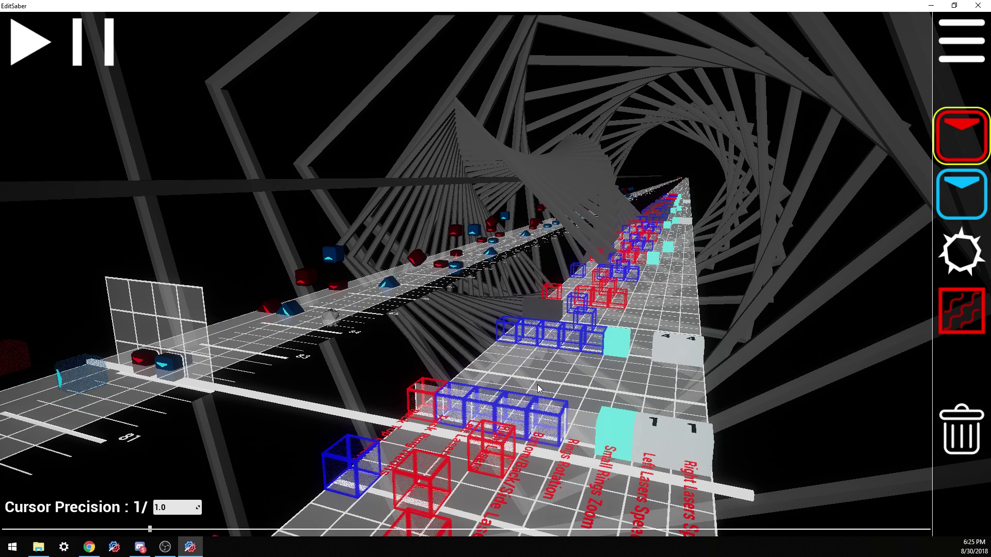
scroll(532, 404, down, 1)
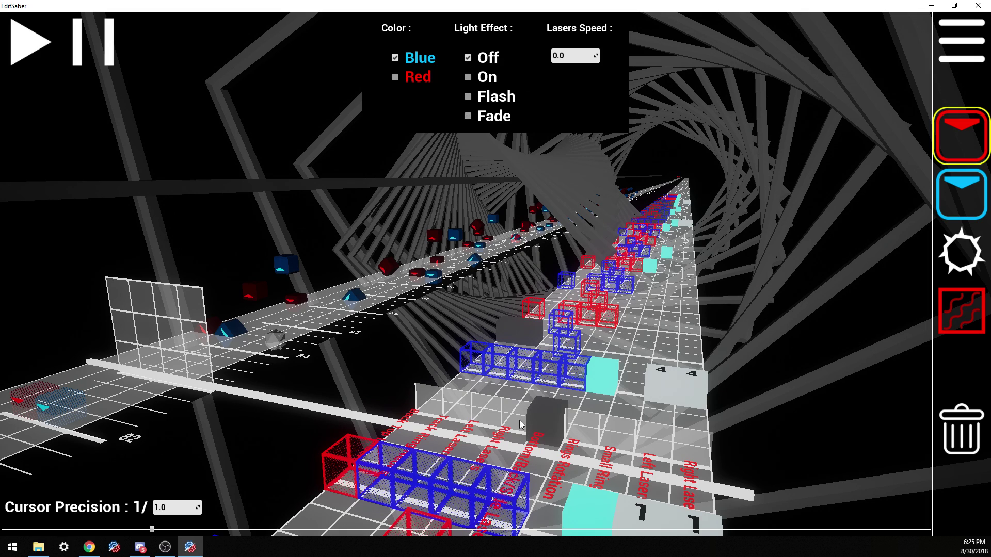
click(518, 424)
click(486, 420)
scroll(522, 429, down, 1)
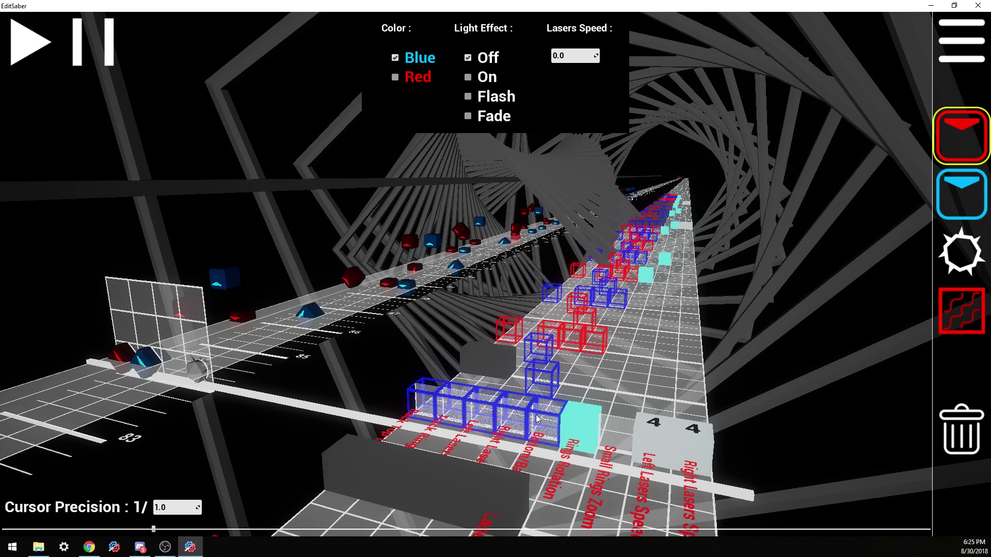
- Delete the Off events one beat before the blue event row with laser speed 4 and save the map
scroll(584, 422, up, 1)
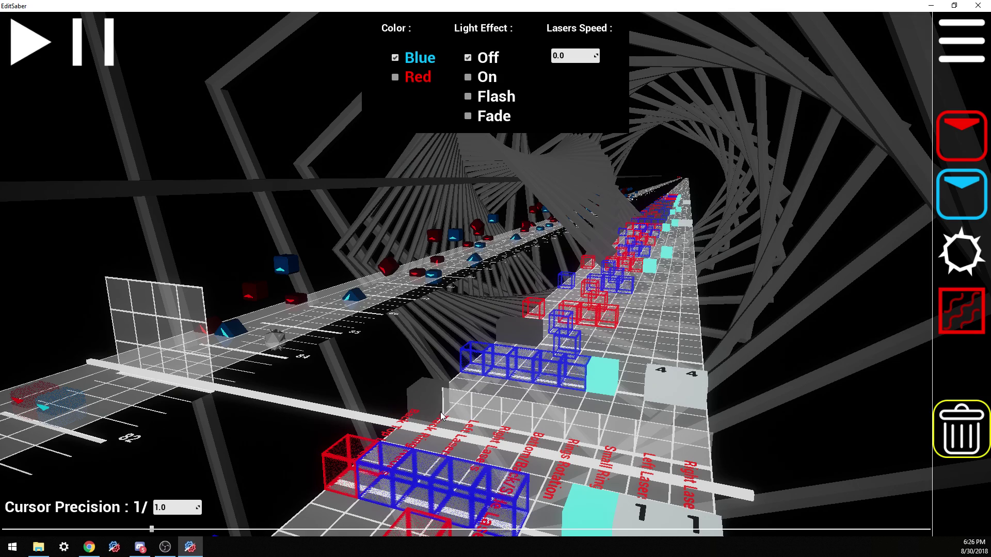
scroll(529, 404, up, 3)
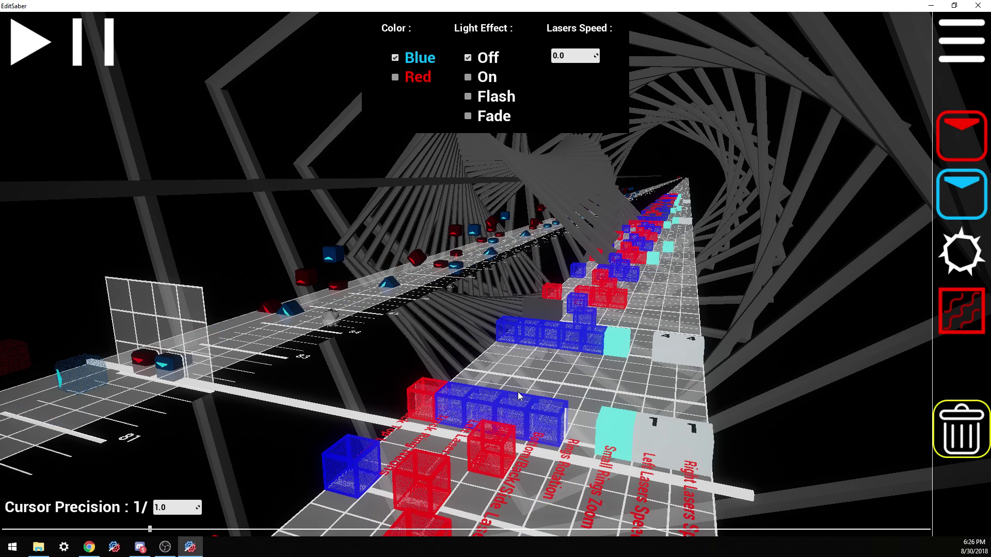
click(638, 471)
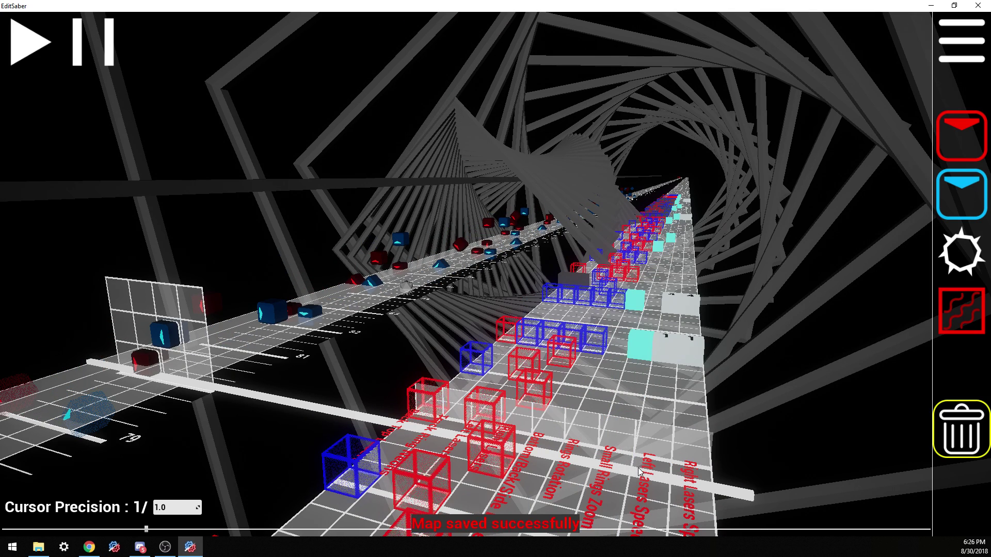
- Play the light show from about beat 71 through to about beat 103
scroll(635, 453, up, 2)
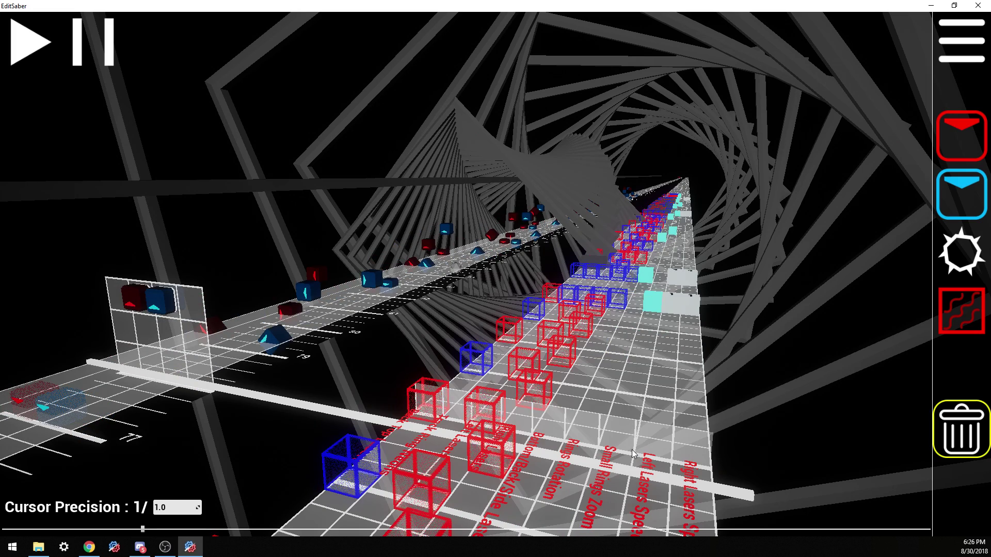
scroll(634, 454, up, 2)
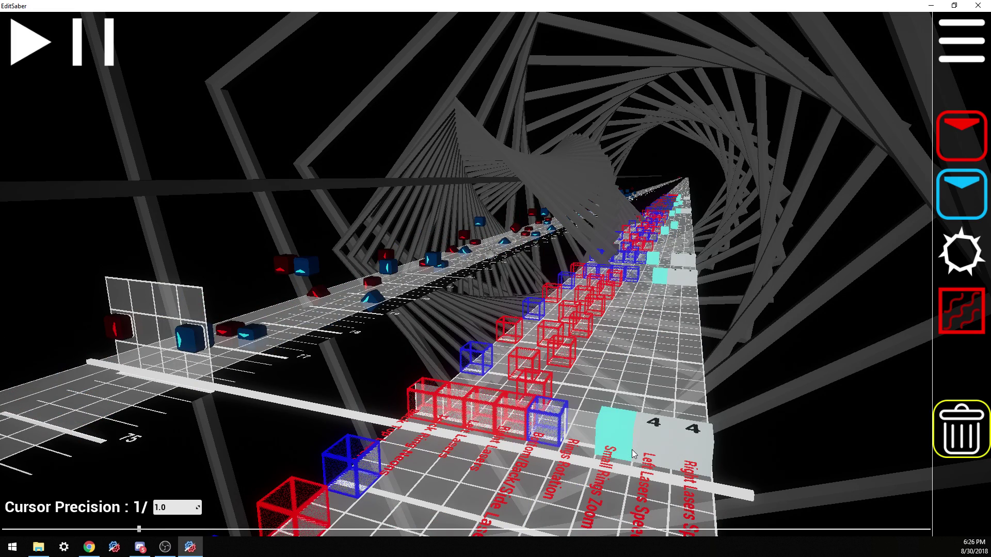
scroll(633, 453, up, 2)
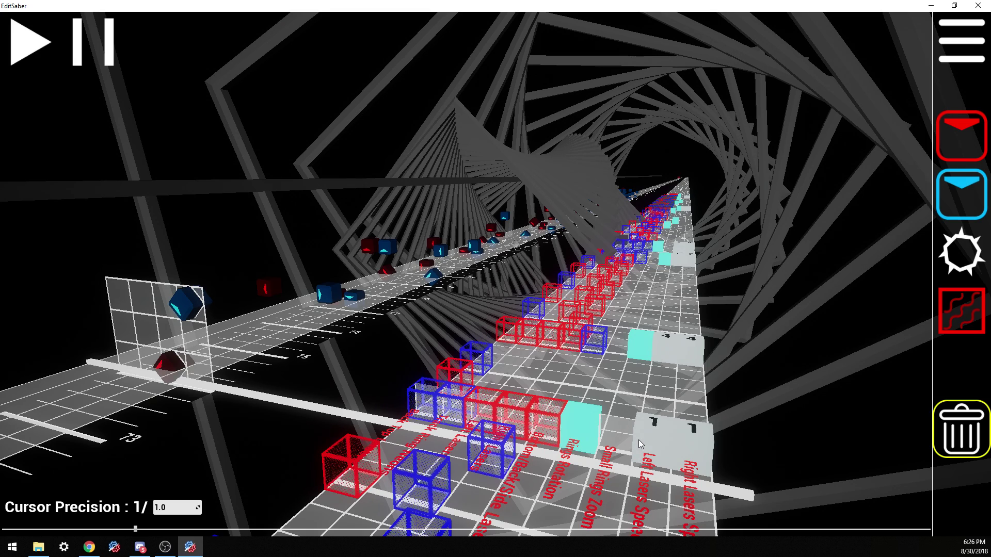
scroll(640, 444, up, 2)
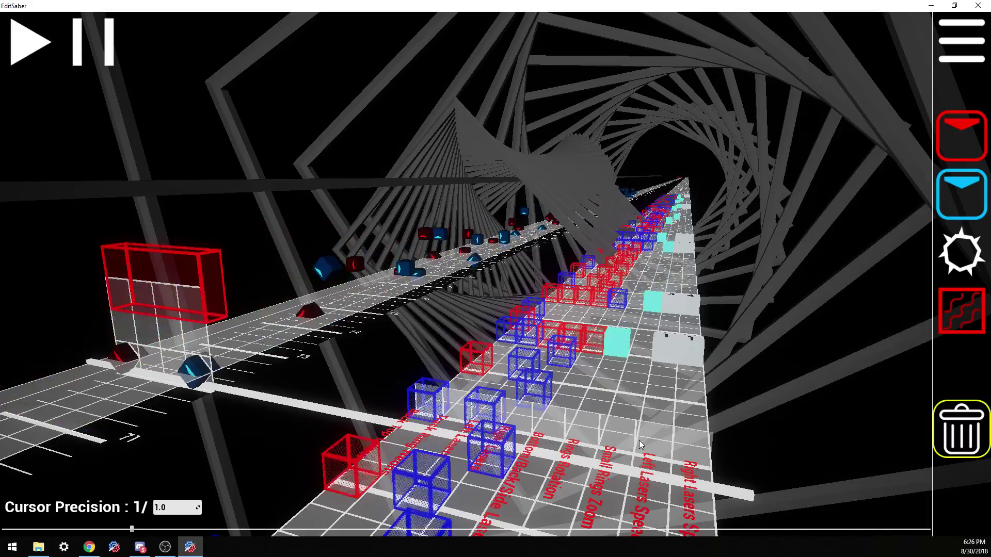
key(space)
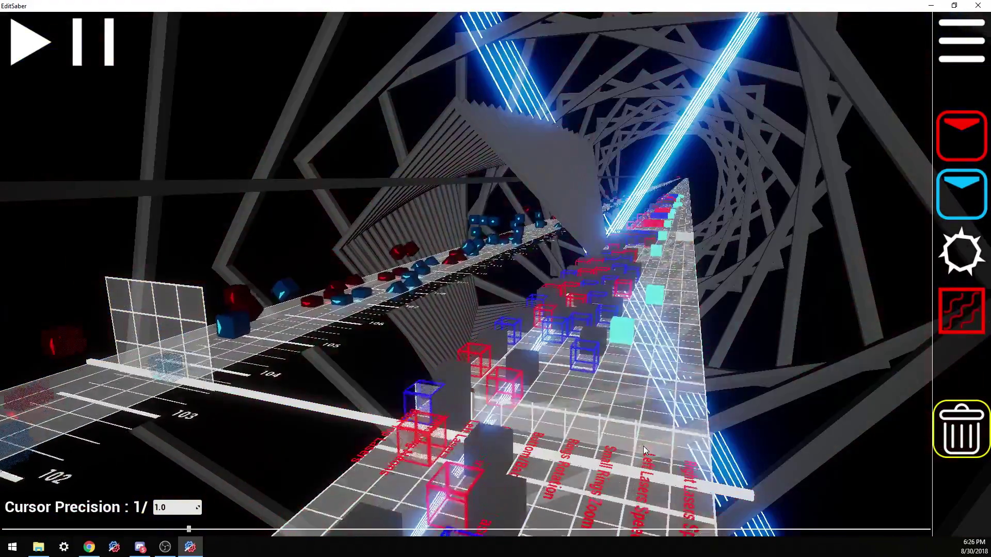
key(space)
- Examine how Off events alternate with the red and blue light events from about beat 97 to beat 107
scroll(643, 446, down, 6)
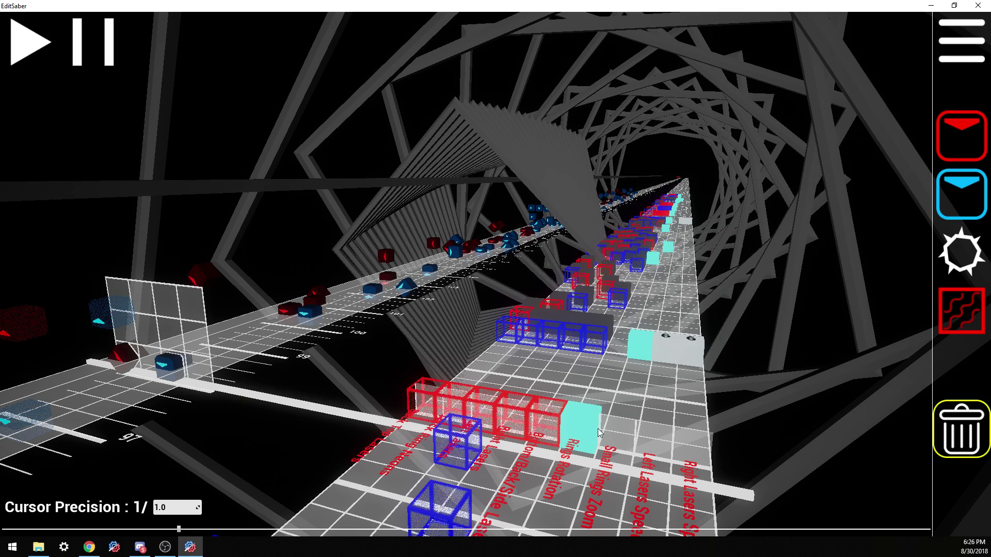
scroll(599, 432, up, 3)
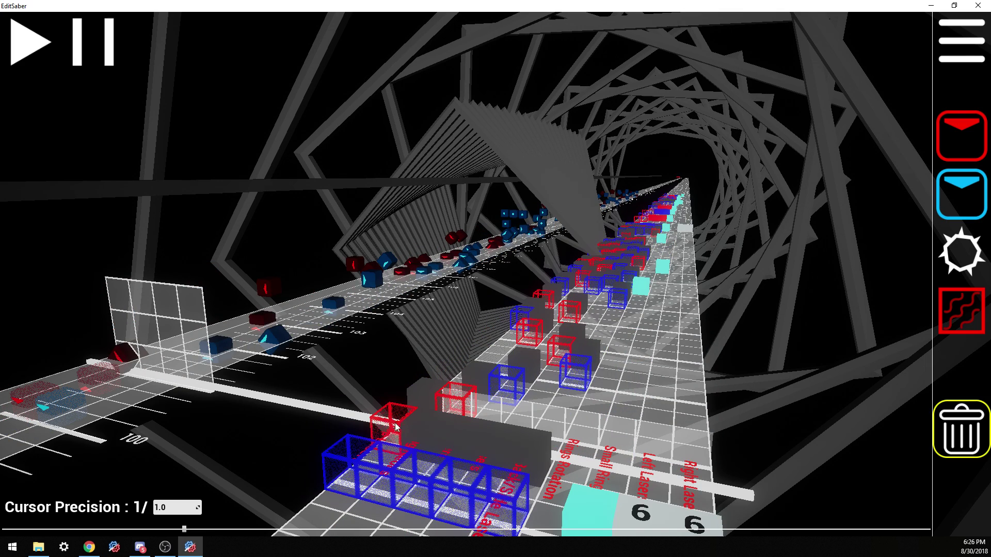
scroll(470, 426, up, 1)
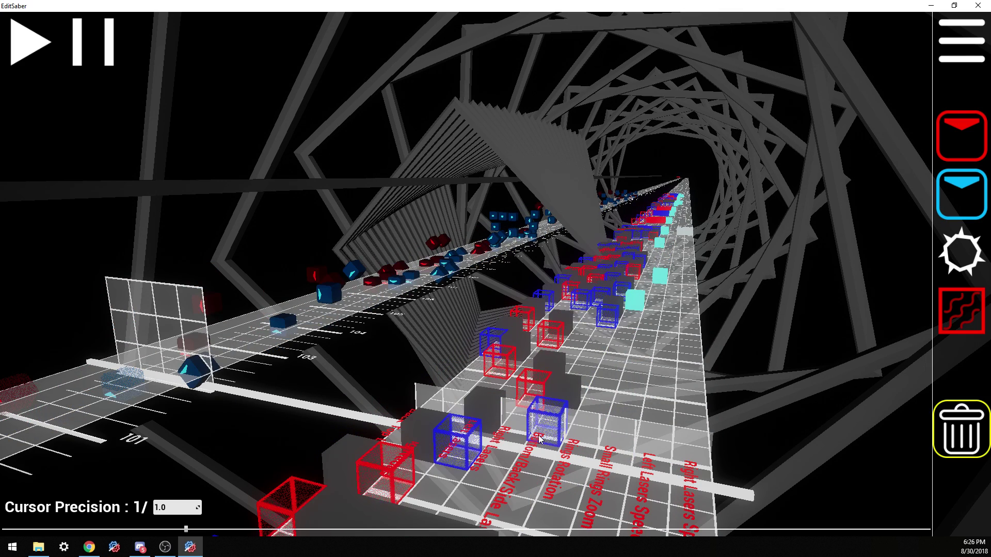
scroll(552, 440, up, 1)
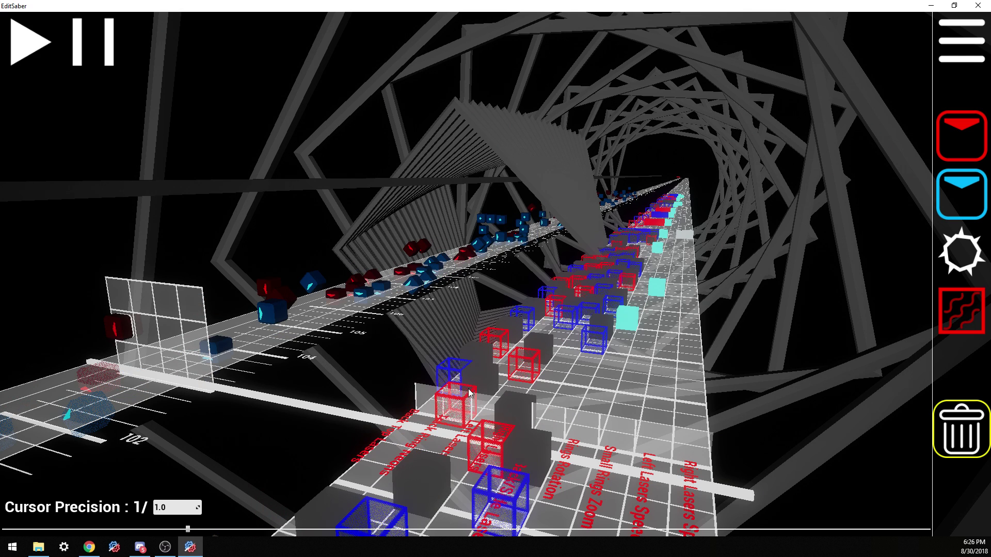
scroll(469, 393, up, 1)
scroll(464, 428, down, 1)
scroll(485, 392, up, 1)
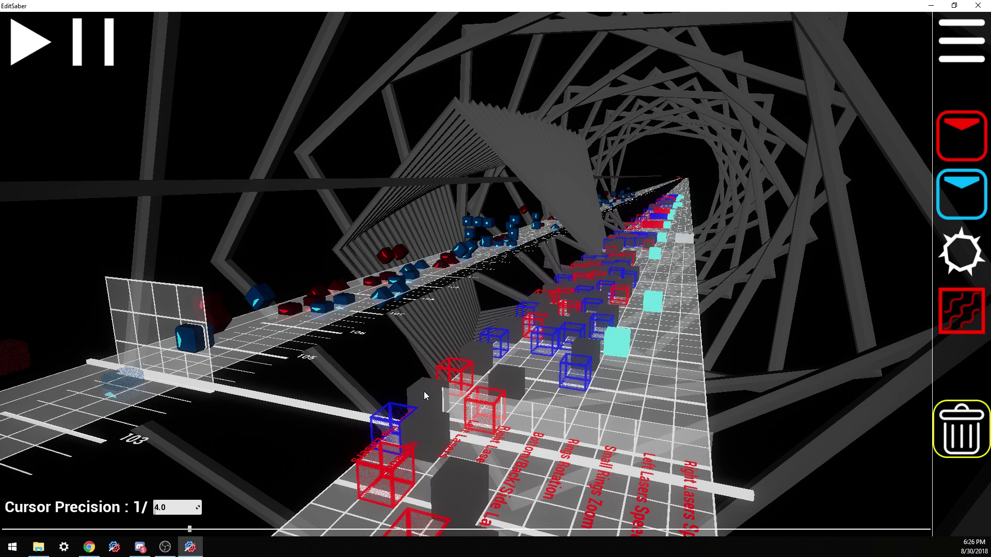
scroll(494, 413, up, 6)
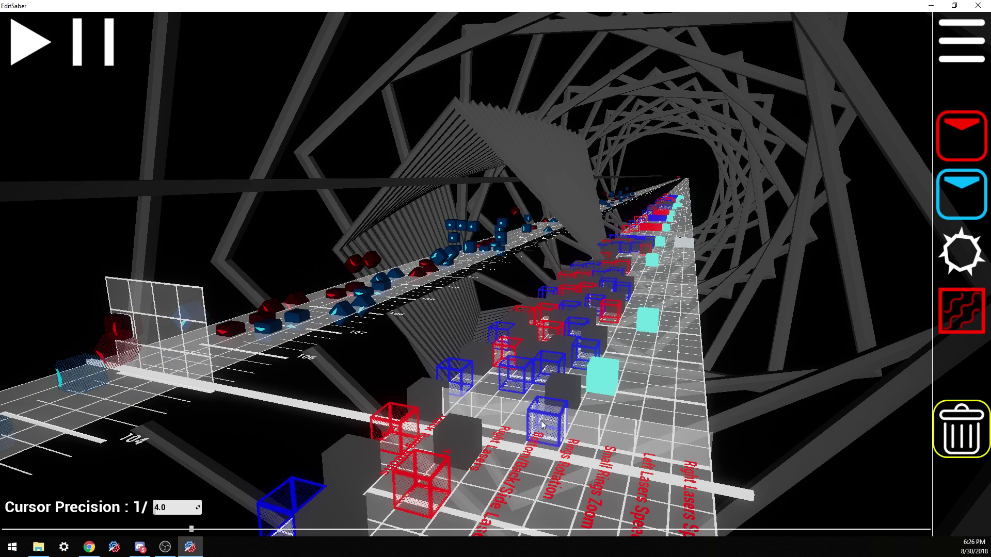
scroll(427, 395, down, 4)
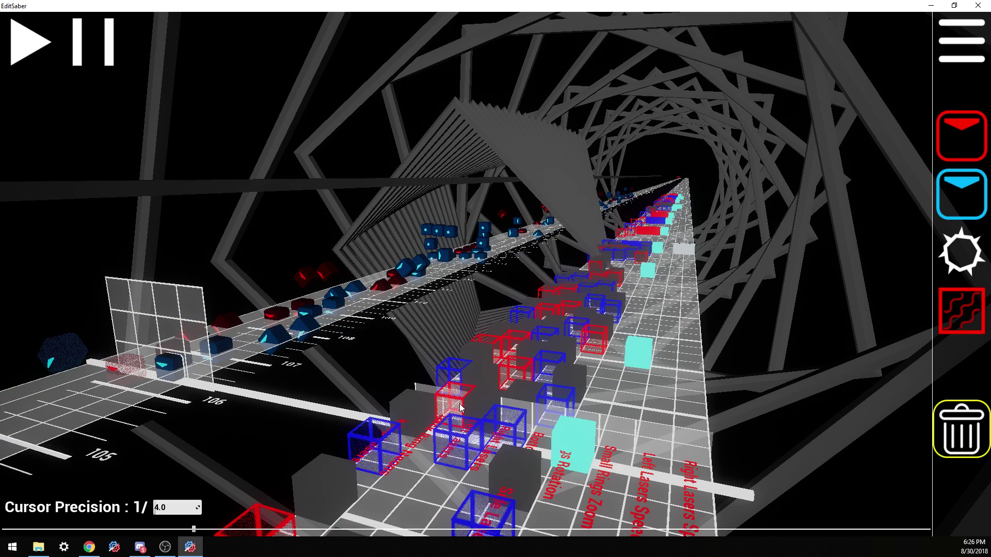
scroll(532, 416, down, 2)
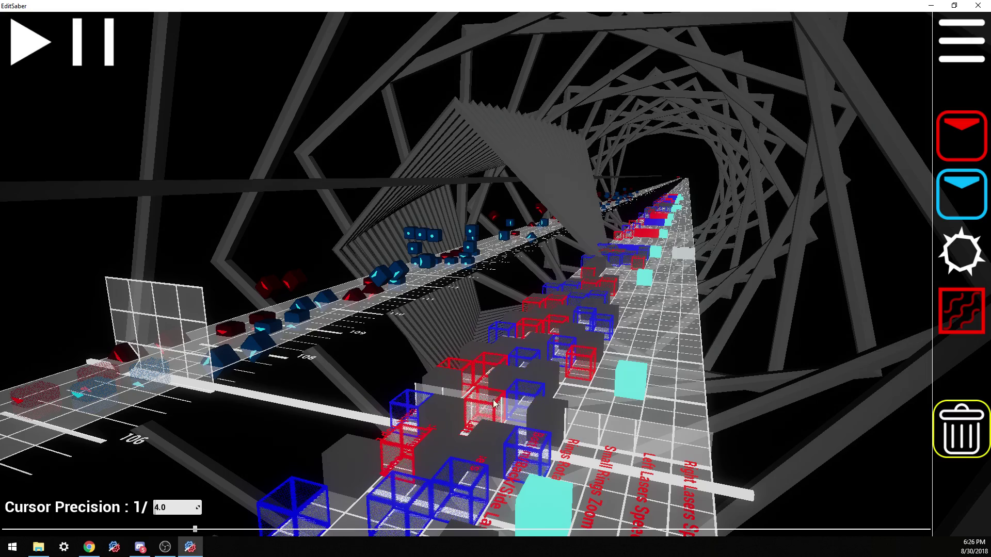
scroll(501, 403, down, 2)
scroll(494, 434, up, 5)
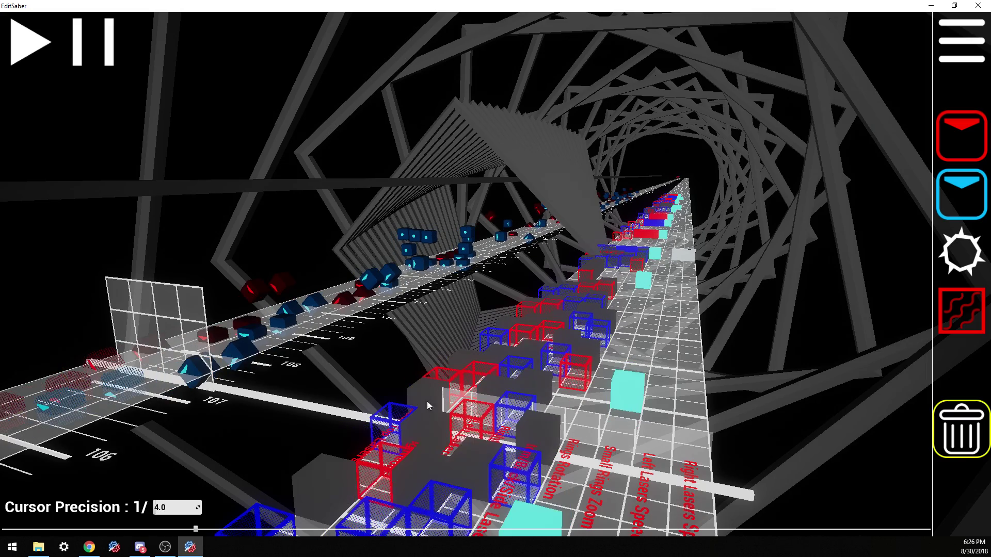
- Go back to the events before the row with laser speed 6 and replay the light show from about beat 95 to beat 114
scroll(526, 439, up, 6)
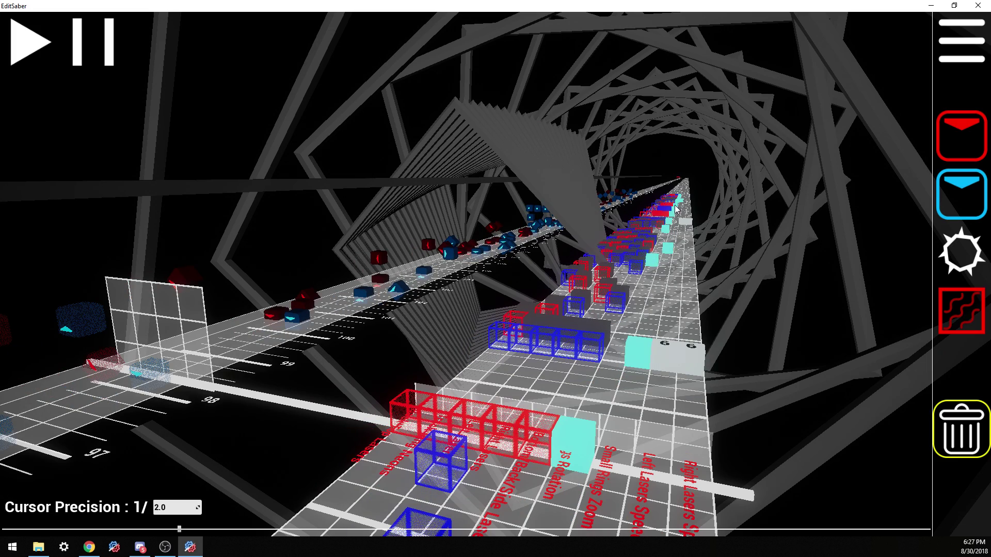
scroll(571, 463, up, 3)
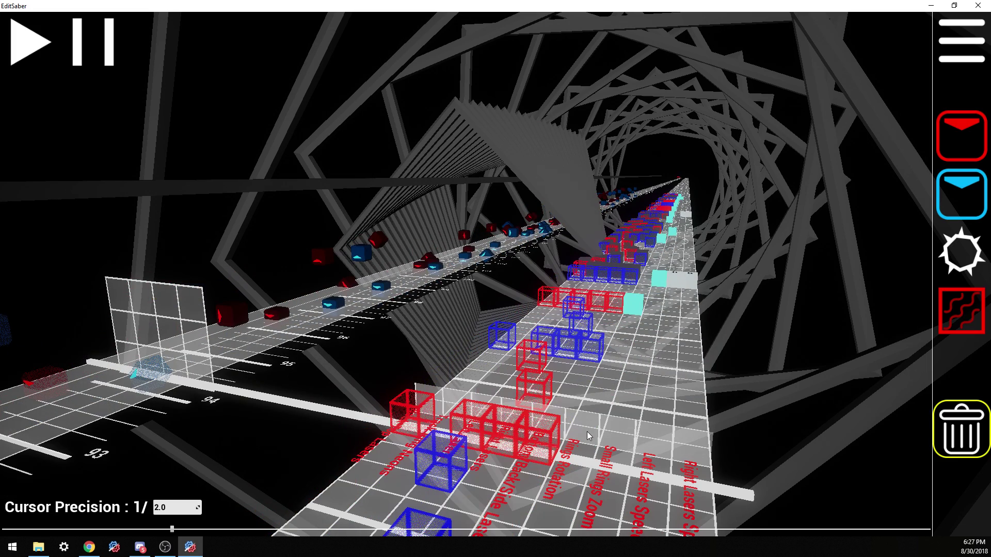
scroll(599, 466, down, 4)
scroll(600, 470, down, 3)
scroll(681, 345, down, 2)
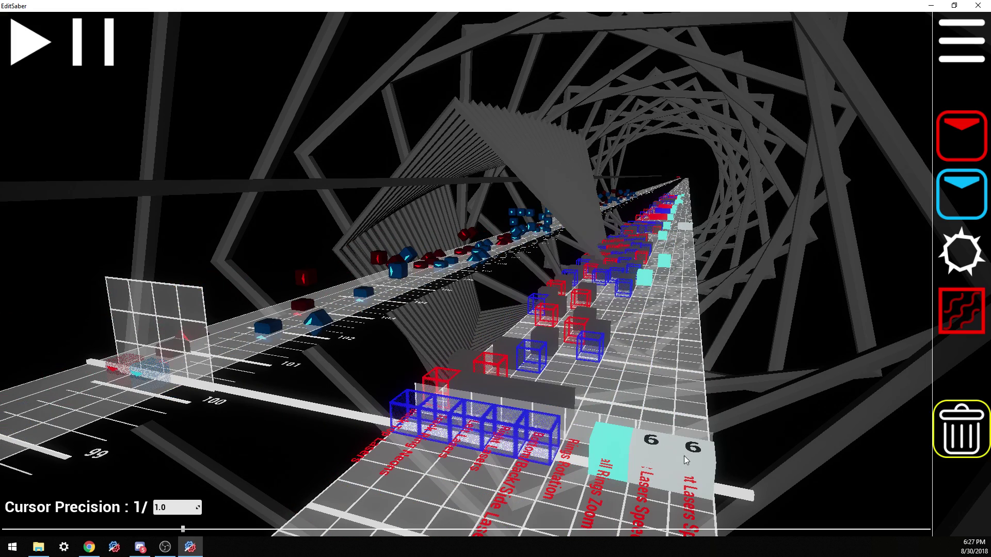
scroll(685, 461, up, 4)
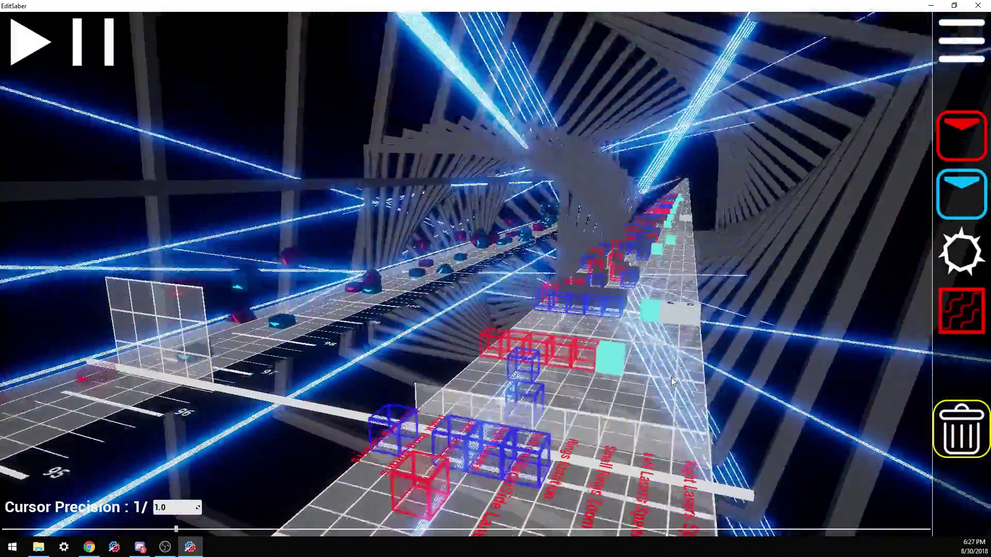
scroll(715, 366, down, 5)
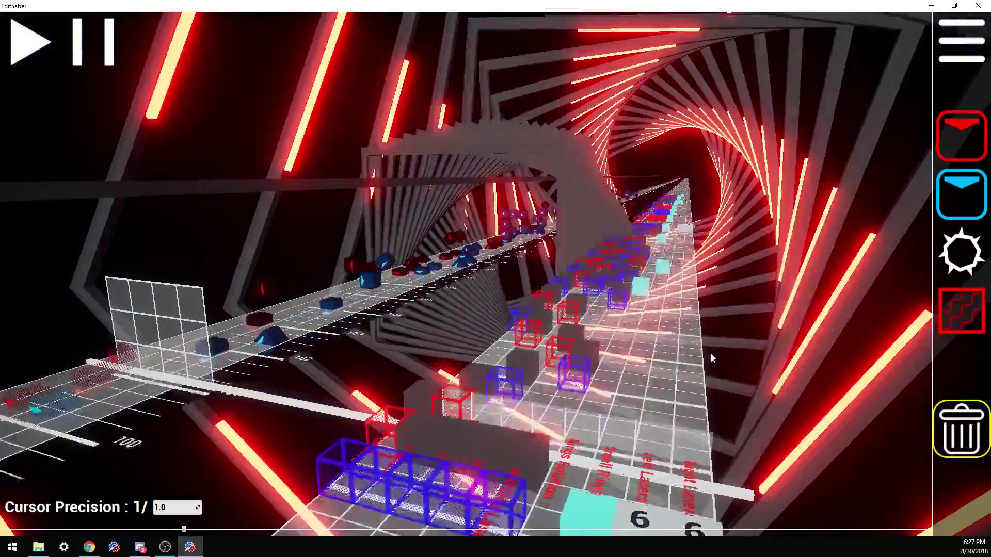
scroll(711, 354, down, 4)
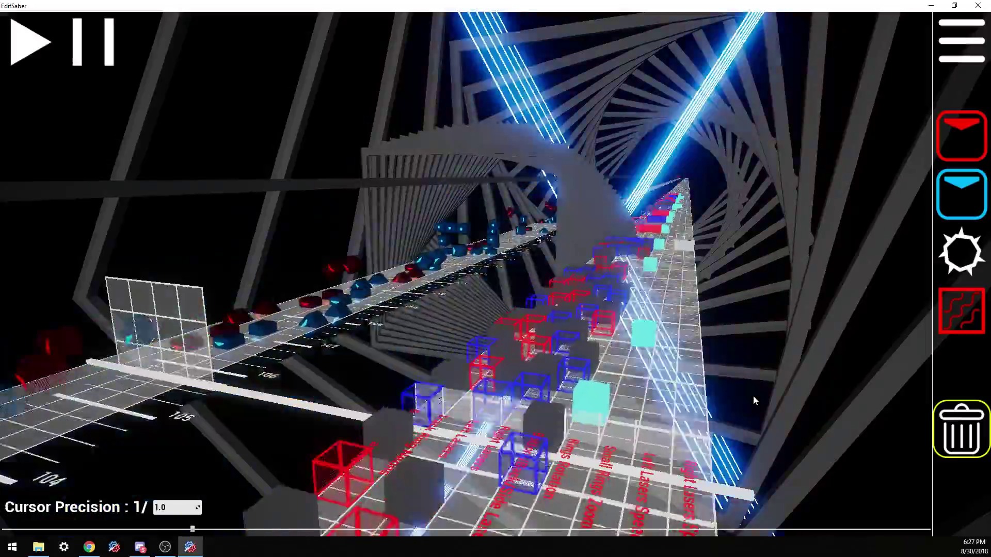
scroll(754, 400, down, 5)
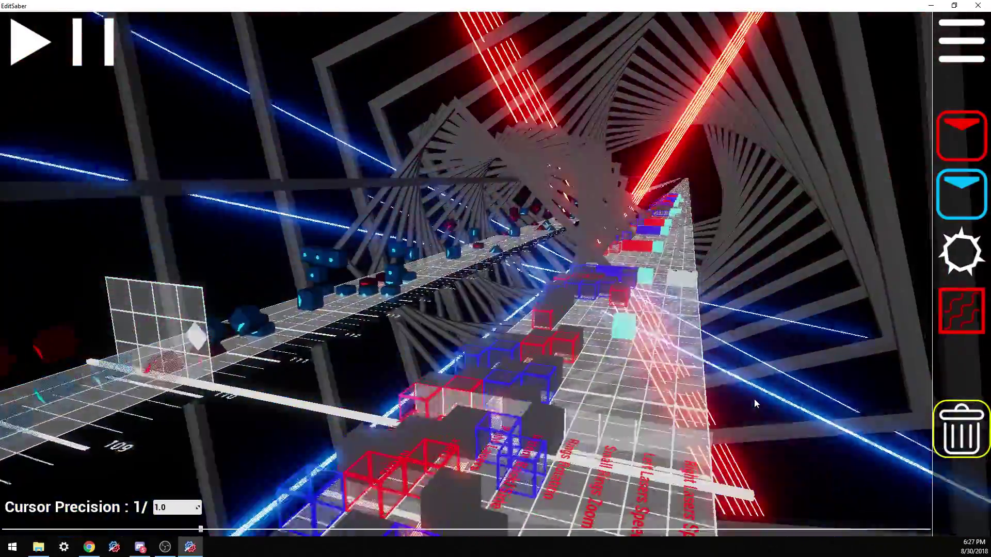
scroll(754, 400, down, 4)
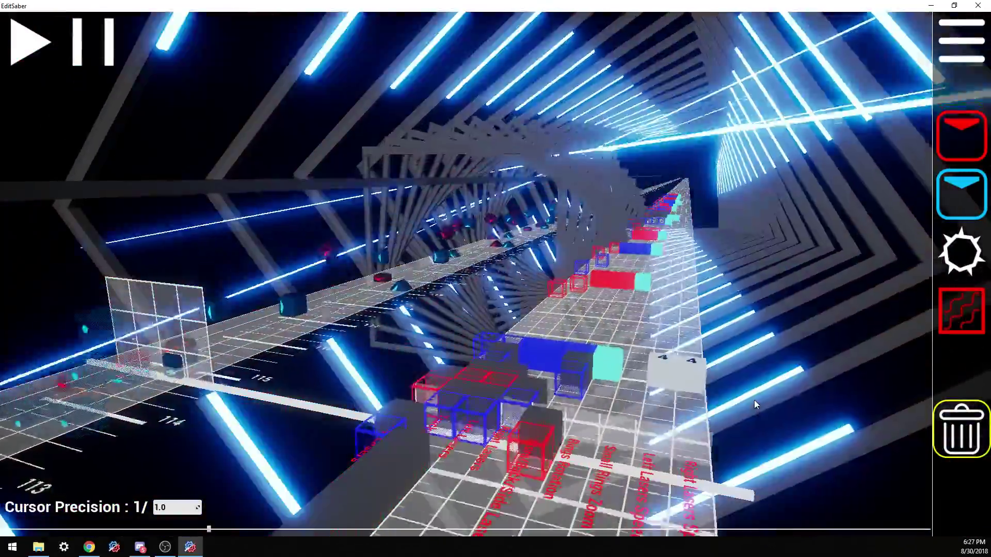
key(space)
- Examine the Off events and ring rotation events between about beats 104 and 113
scroll(740, 396, down, 4)
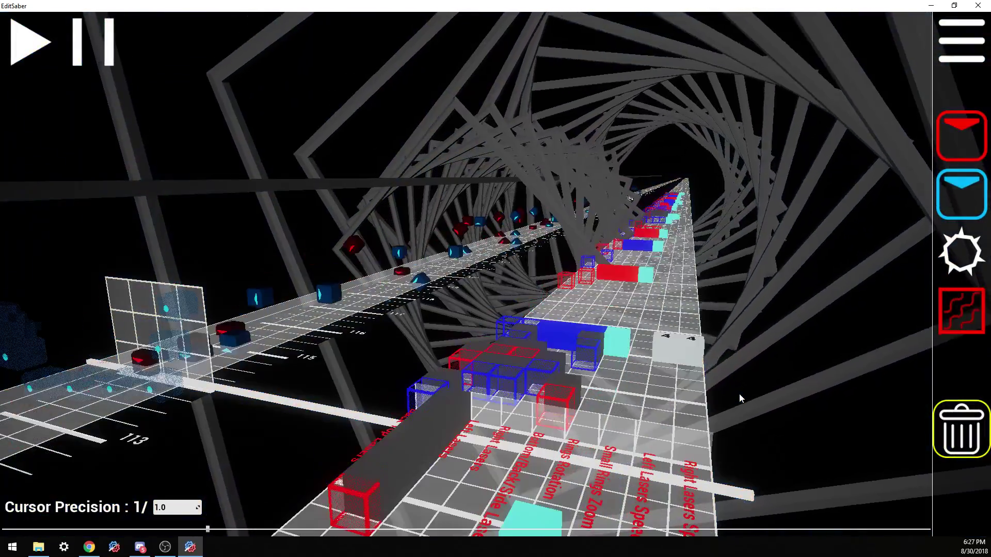
scroll(739, 396, up, 6)
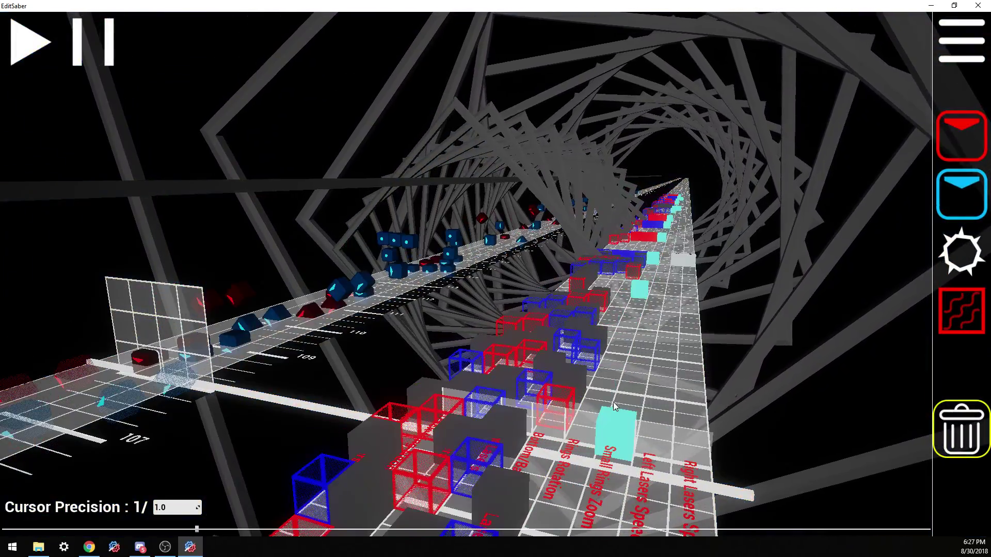
scroll(592, 436, down, 1)
scroll(476, 438, down, 1)
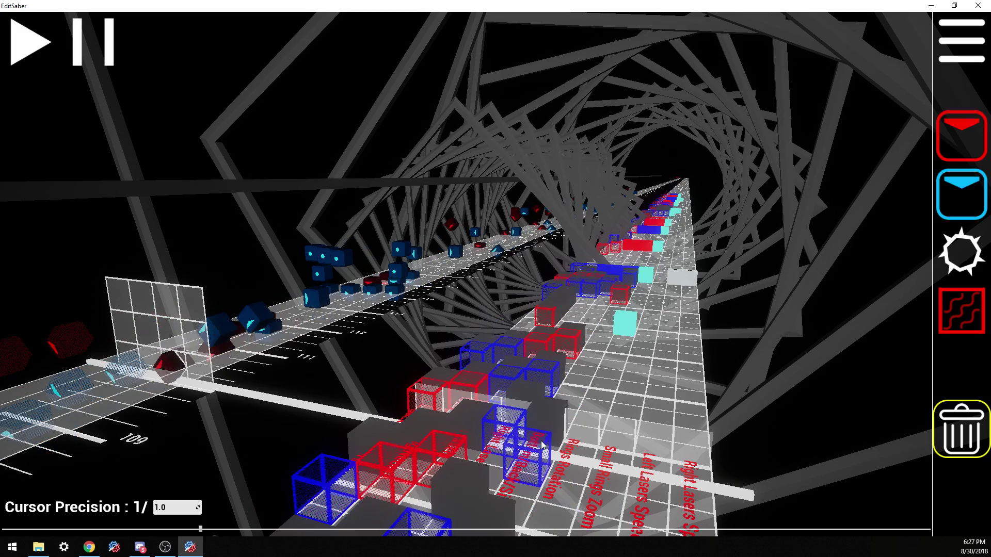
scroll(453, 428, up, 2)
scroll(455, 426, up, 3)
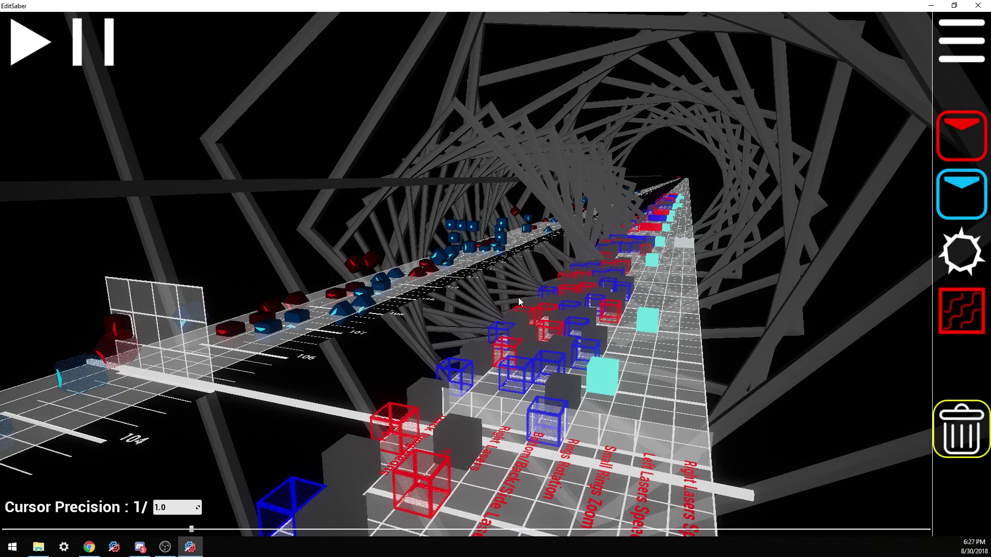
scroll(602, 341, down, 1)
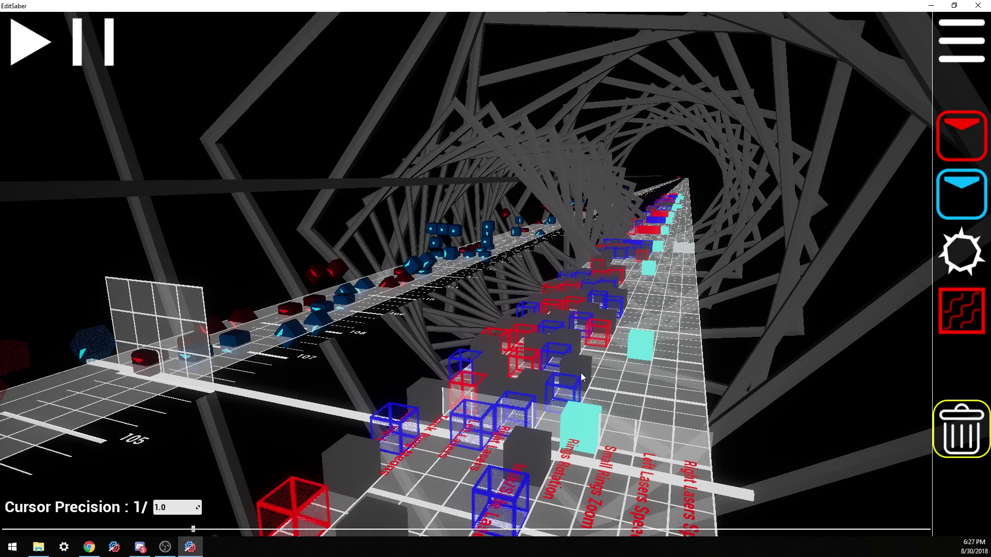
scroll(580, 372, down, 1)
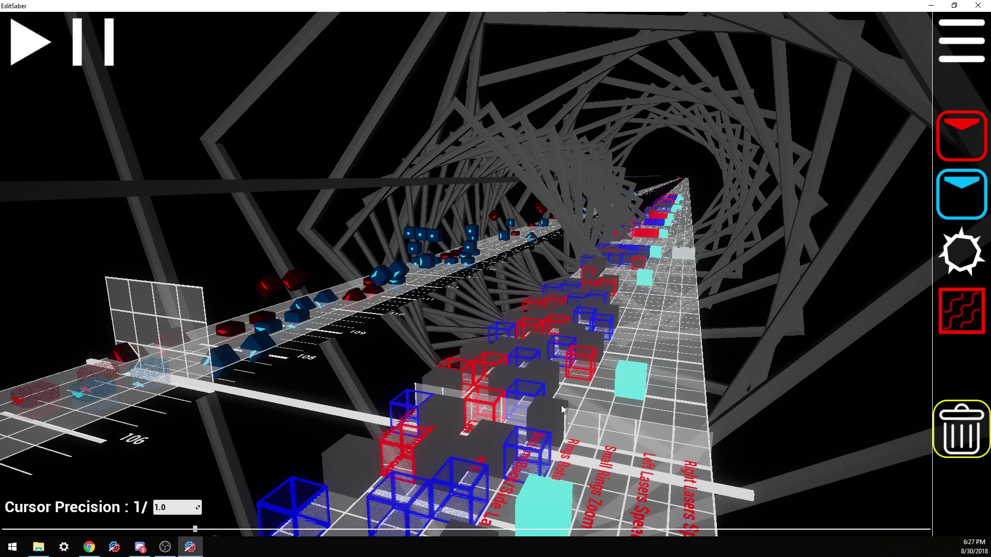
- Delete the Off events between the red light events just after beat 112
scroll(534, 408, down, 6)
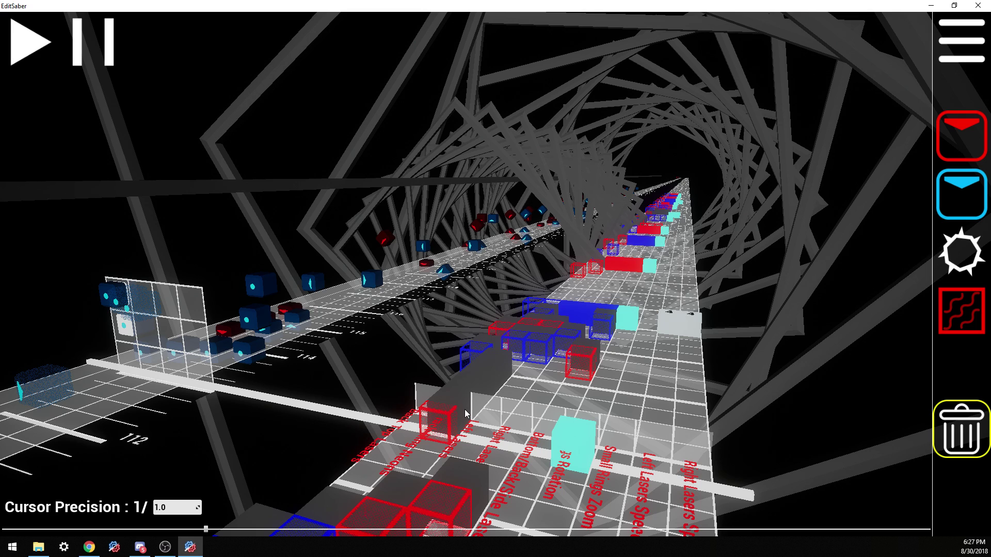
click(455, 401)
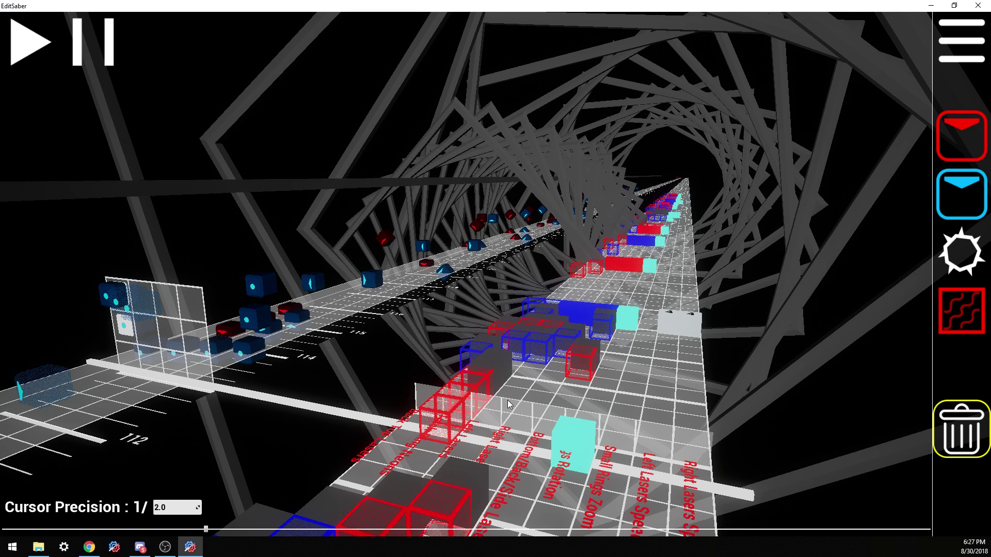
- Place Off events between the red light events just after beat 112, using a cursor precision of 1/8
scroll(509, 404, down, 1)
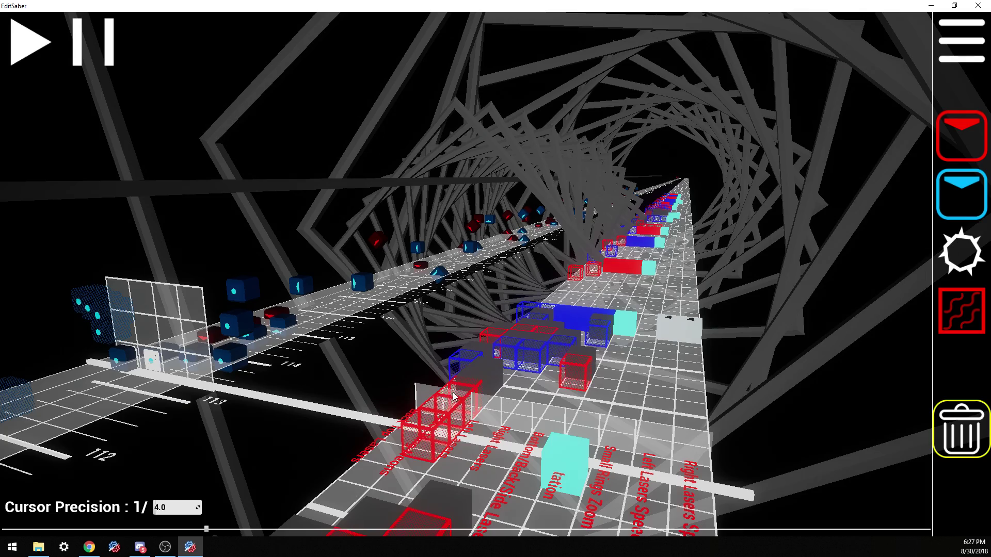
scroll(485, 400, down, 1)
scroll(489, 405, up, 1)
key(1)
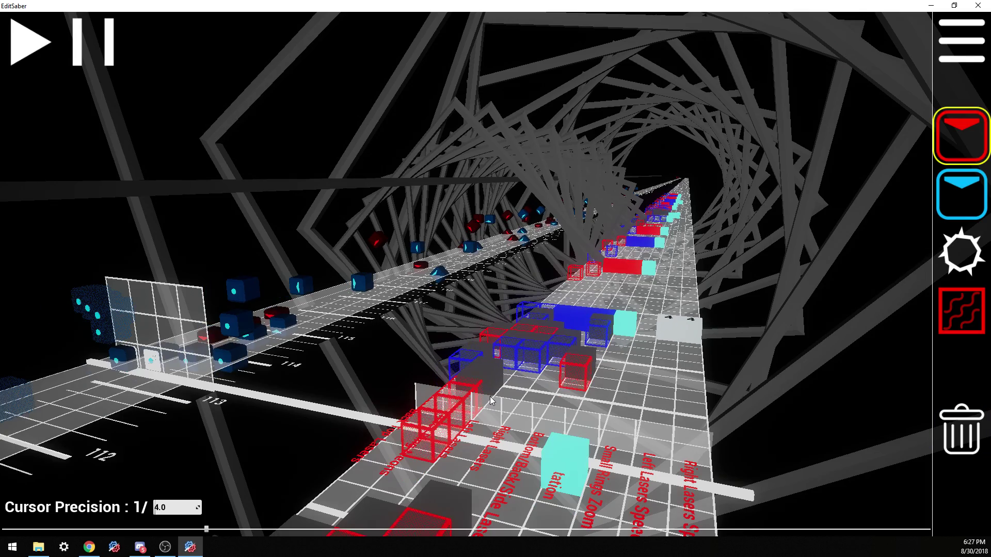
drag(560, 332, 497, 279)
key(w)
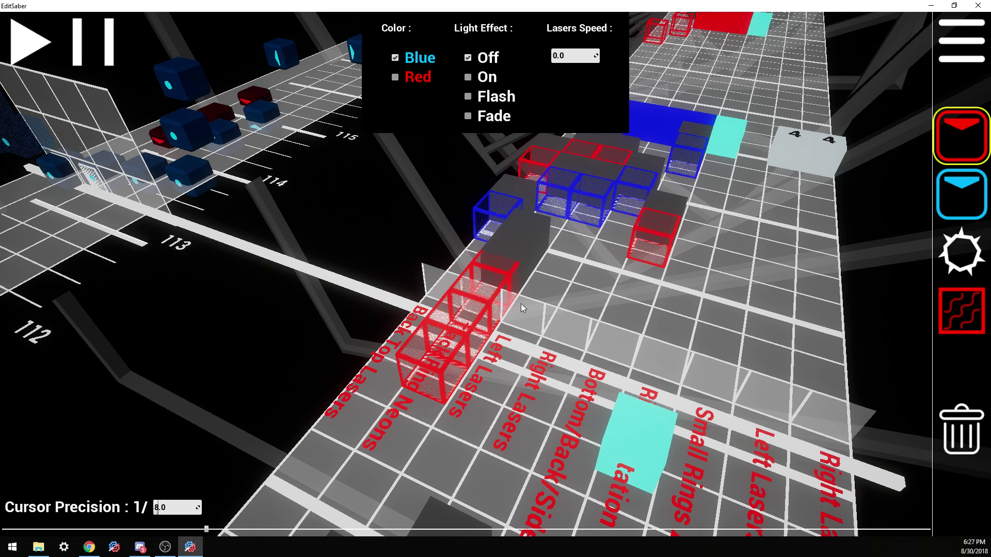
scroll(527, 310, up, 1)
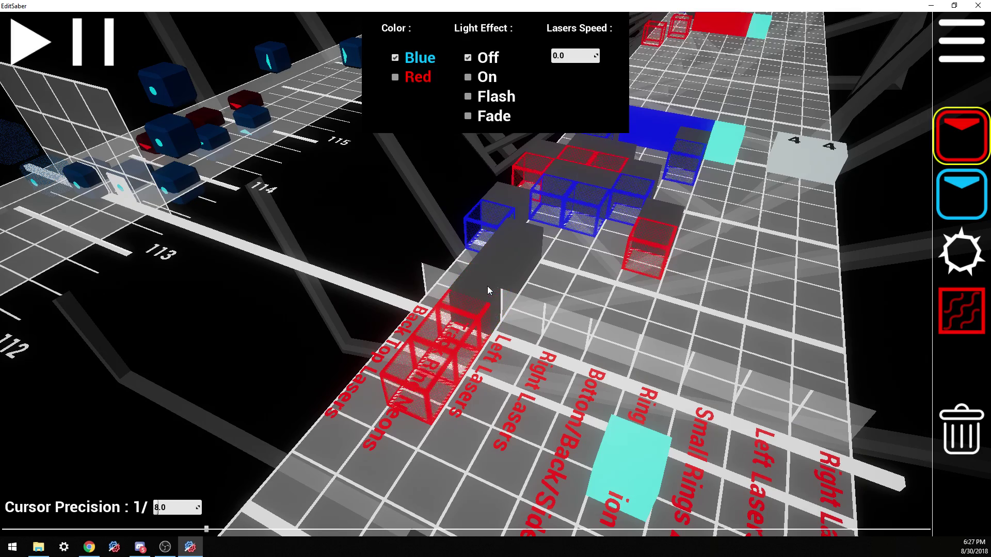
scroll(489, 292, up, 1)
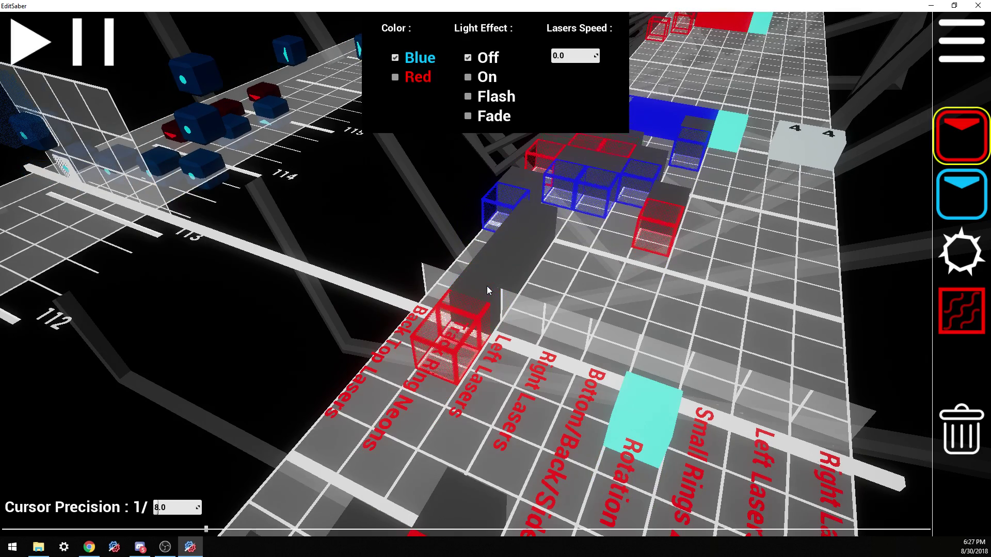
scroll(489, 292, up, 1)
- Replay the light show from about beat 109 to just past beat 113 with the refilled Off events
scroll(570, 305, down, 6)
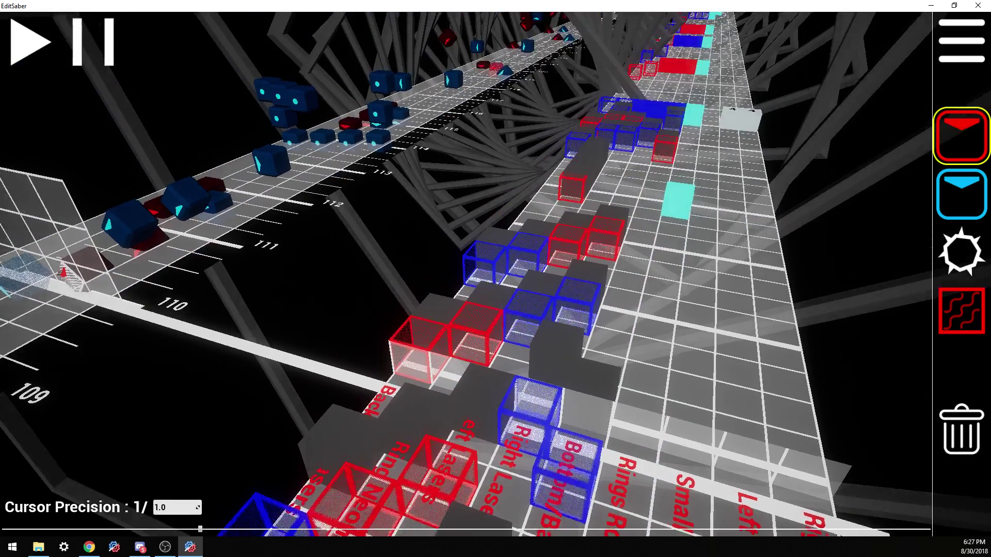
key(space)
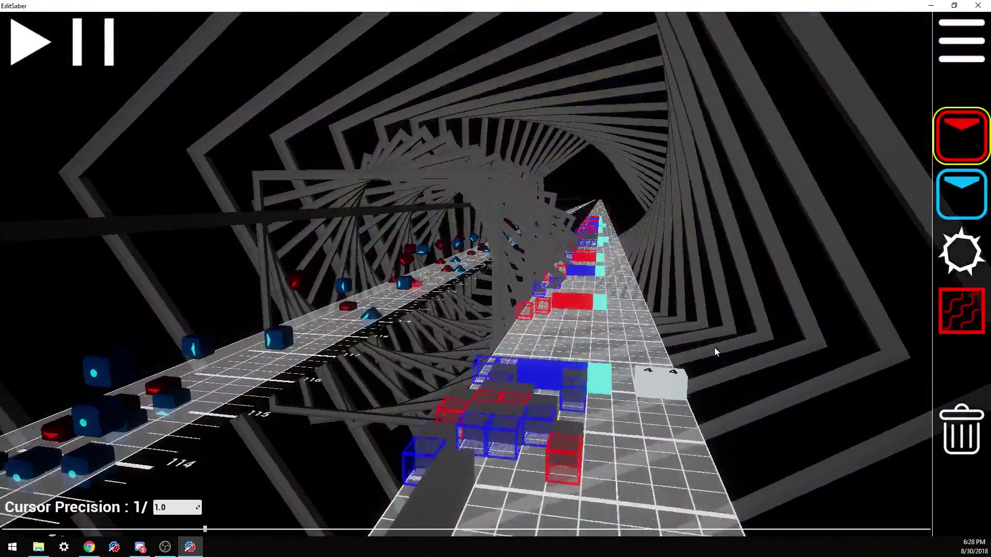
scroll(705, 405, down, 3)
scroll(653, 447, up, 2)
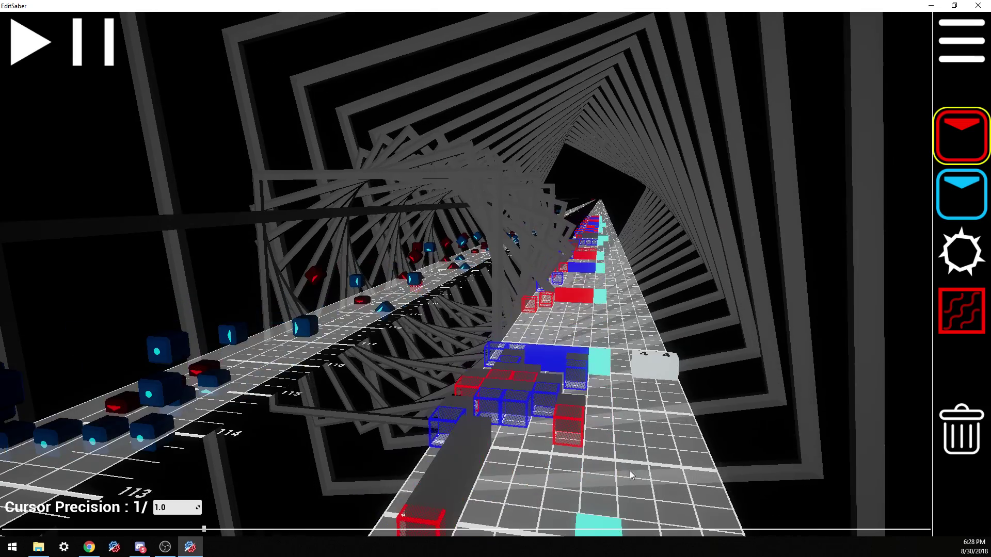
drag(630, 470, 538, 427)
scroll(477, 375, up, 1)
key(a)
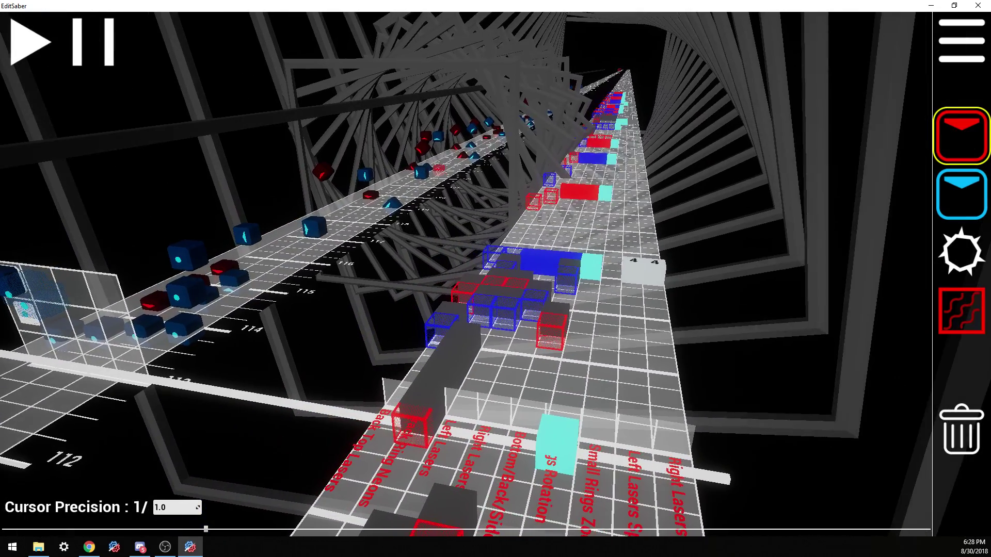
- Check the events around beats 113 to 115, go back to about beat 109 and replay the light show to about beat 130
scroll(538, 427, up, 1)
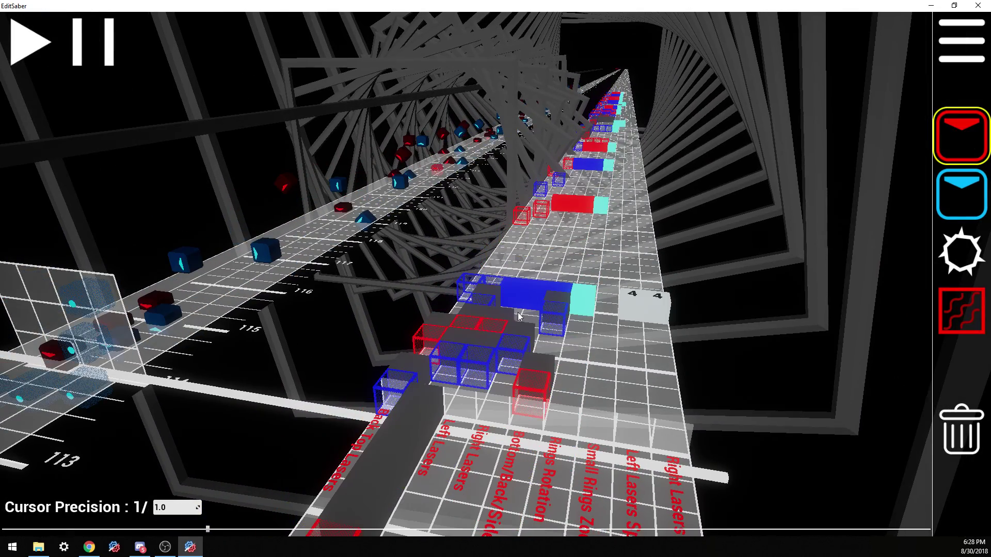
scroll(412, 391, down, 1)
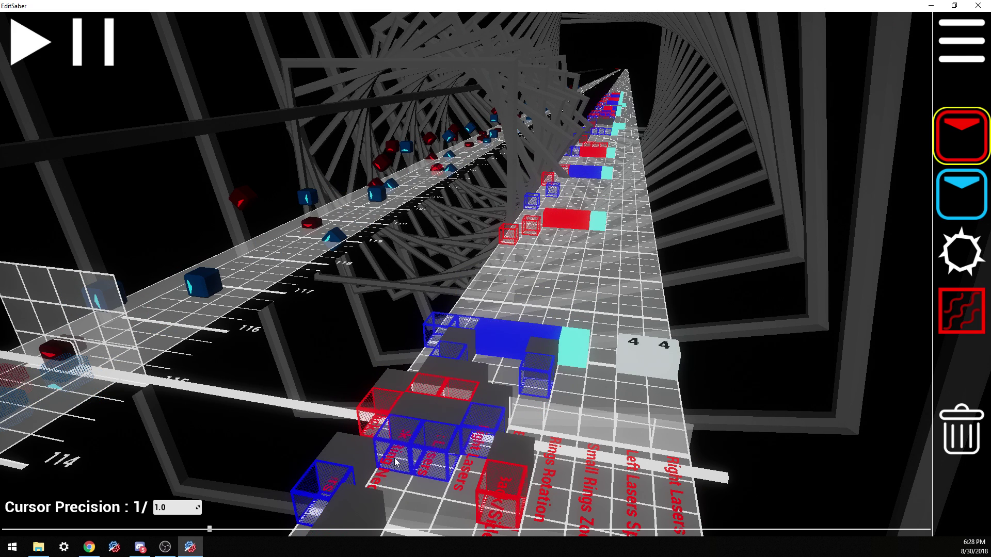
scroll(577, 394, up, 1)
scroll(464, 425, down, 1)
scroll(490, 378, up, 8)
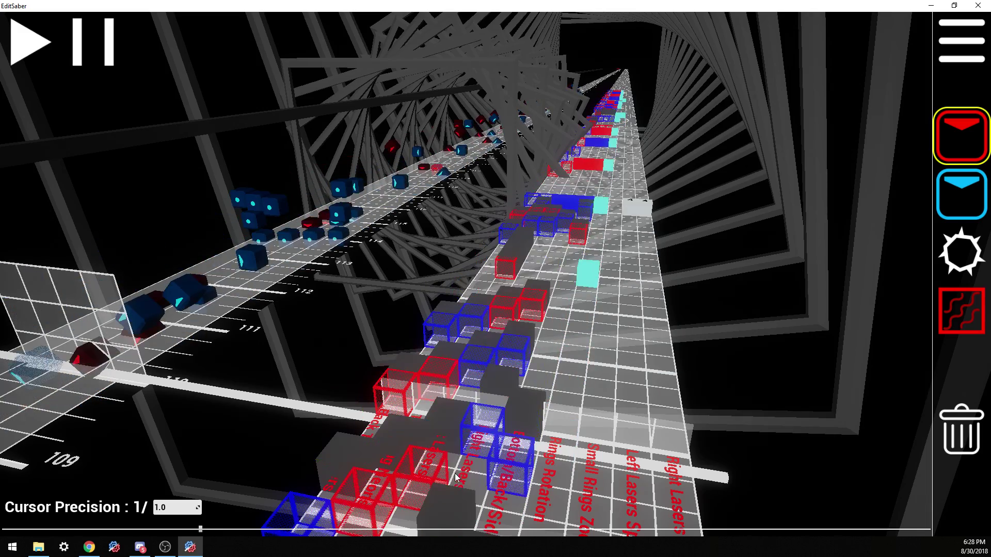
scroll(528, 389, down, 7)
scroll(795, 386, down, 5)
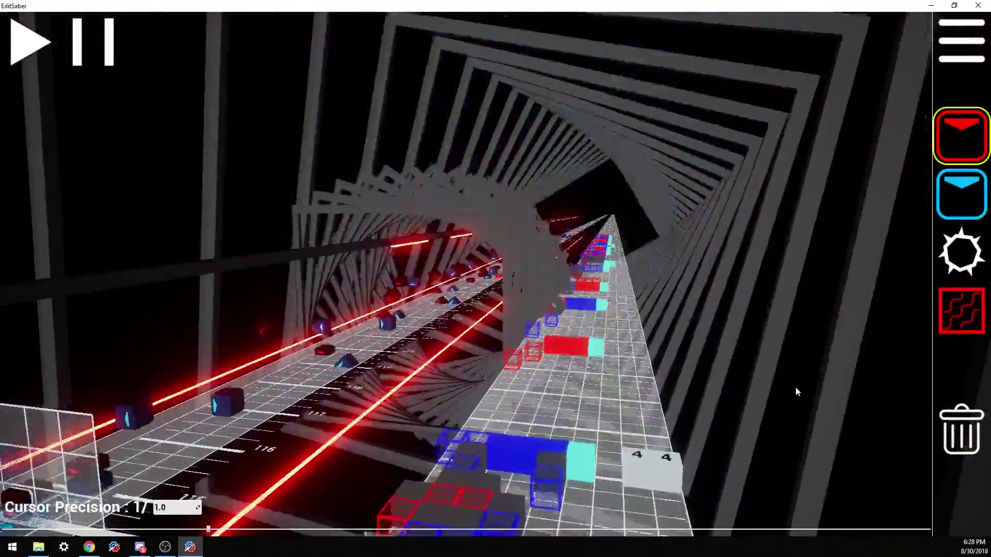
scroll(780, 393, down, 4)
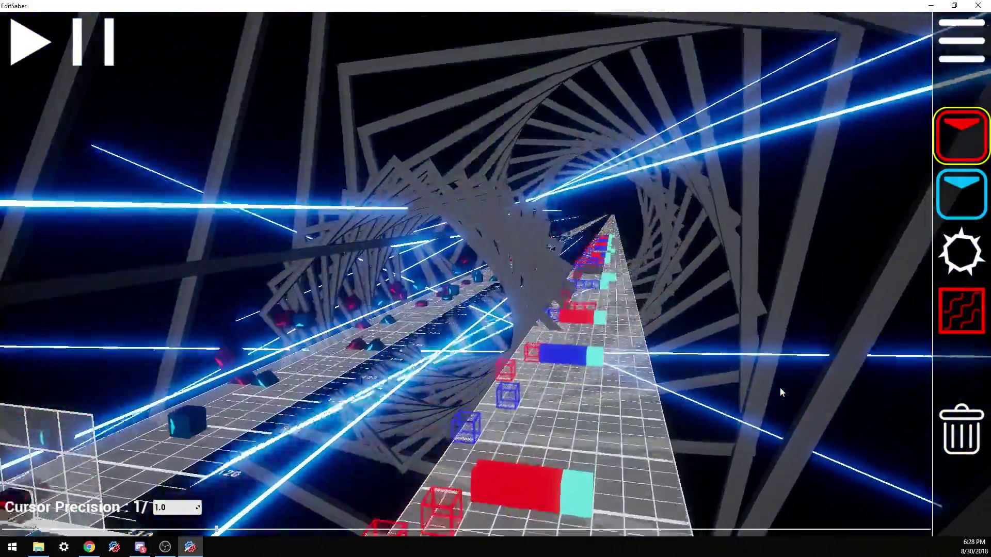
scroll(780, 392, down, 4)
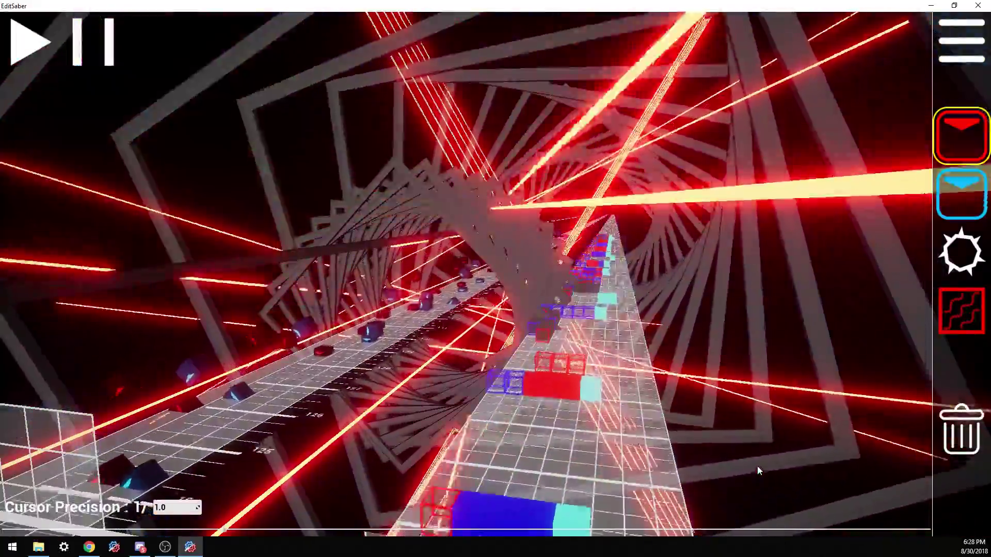
scroll(730, 530, down, 5)
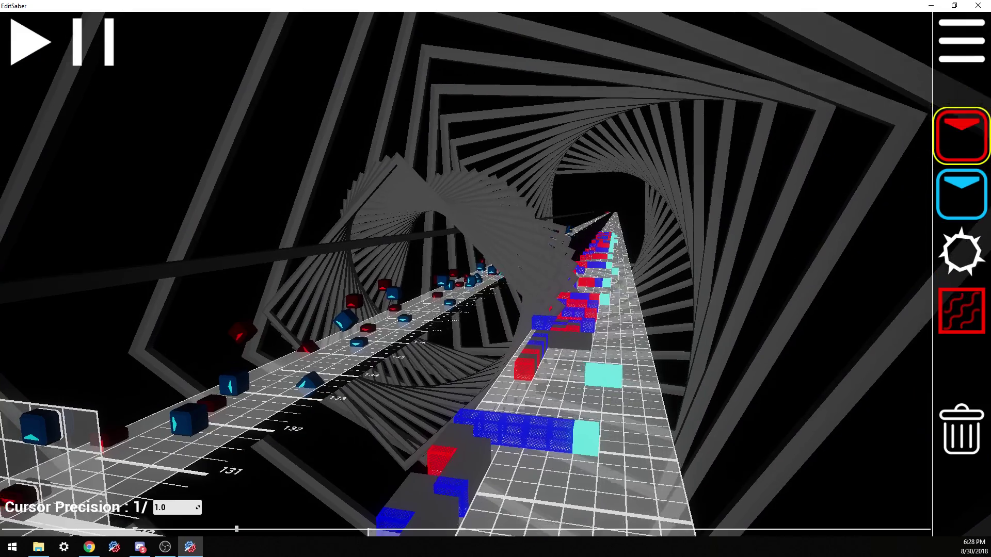
- Examine the coloured light events and ring rotation events from about beat 130 back to beat 120
drag(400, 332, 330, 403)
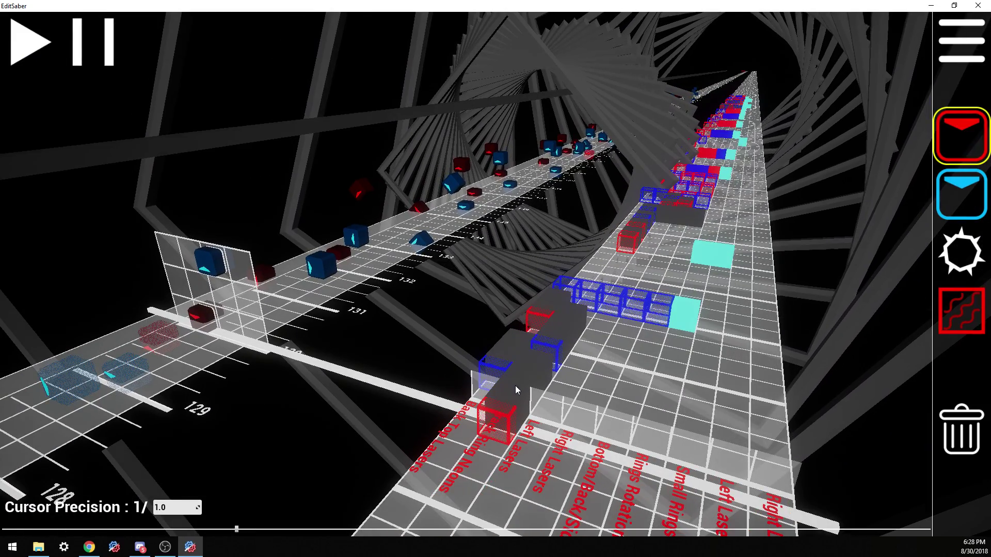
scroll(554, 365, up, 2)
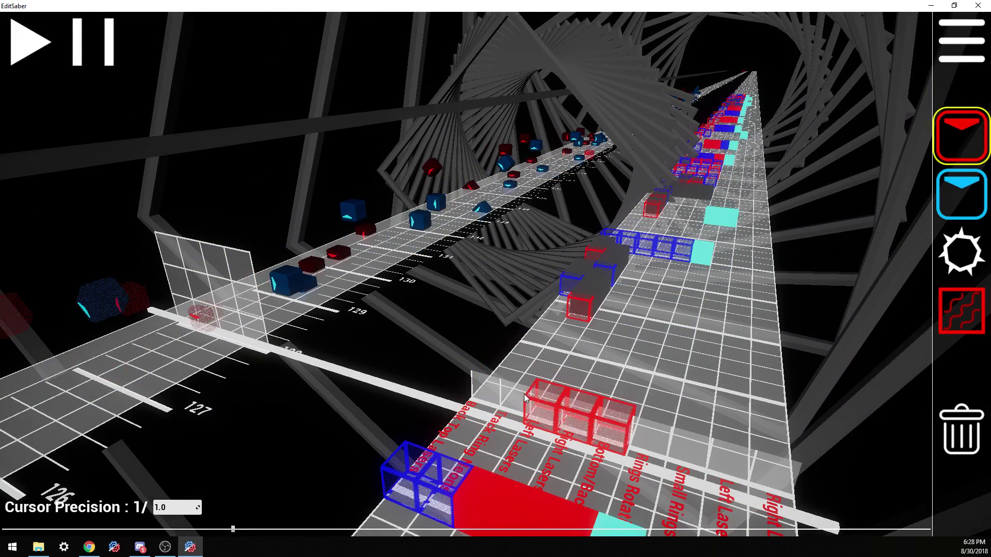
scroll(595, 328, up, 2)
drag(594, 328, 496, 279)
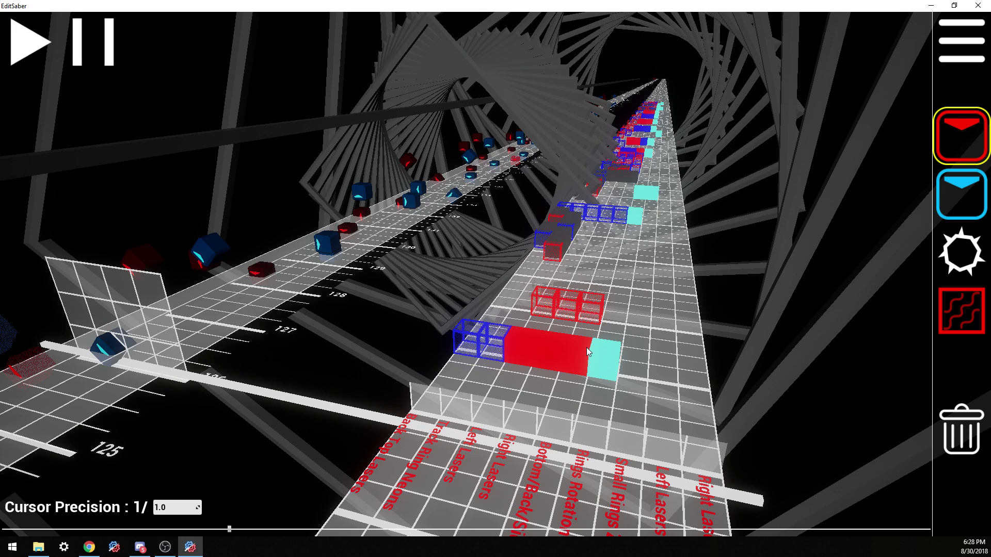
scroll(556, 404, up, 2)
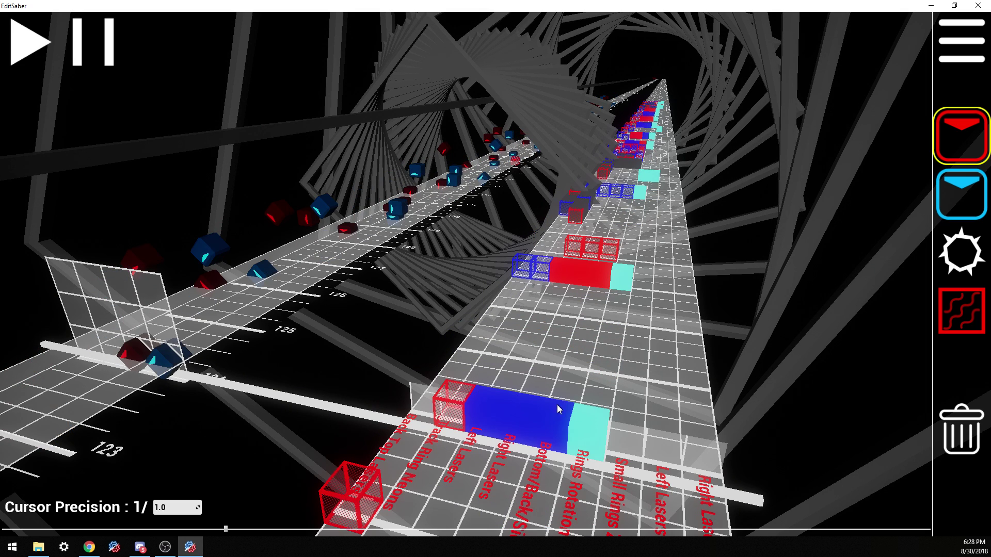
scroll(521, 413, up, 8)
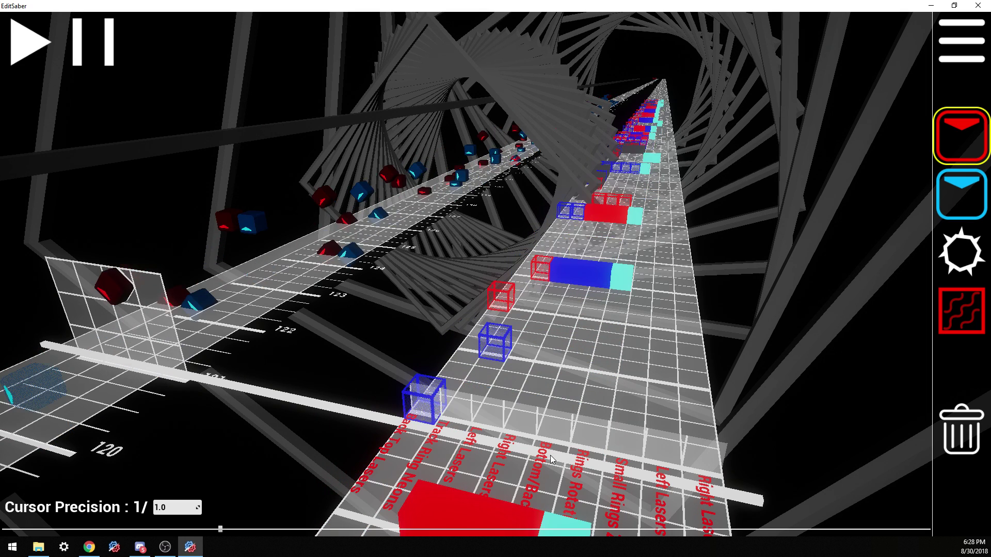
- Go back to about beat 114 and replay the light show up to about beat 142
scroll(580, 375, up, 1)
scroll(533, 432, down, 1)
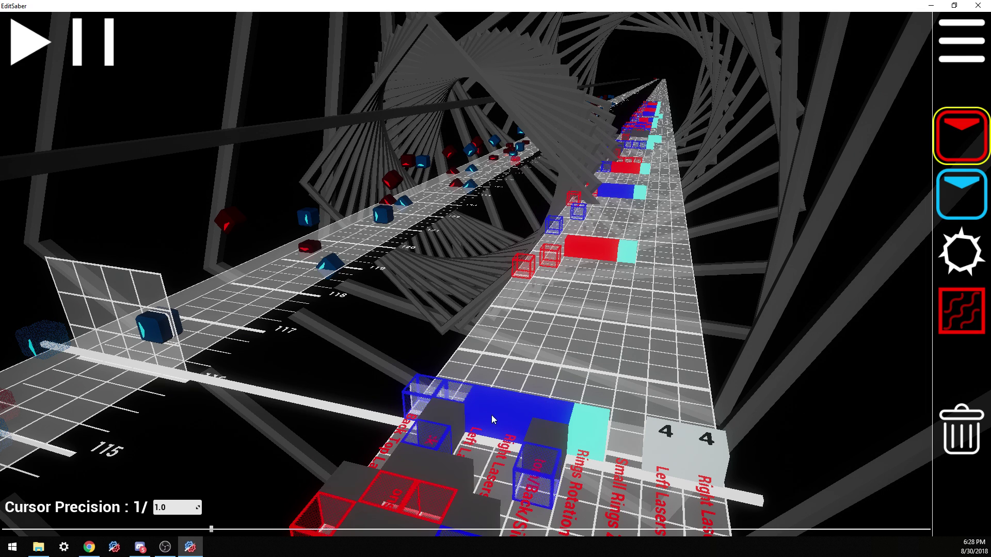
scroll(535, 405, up, 2)
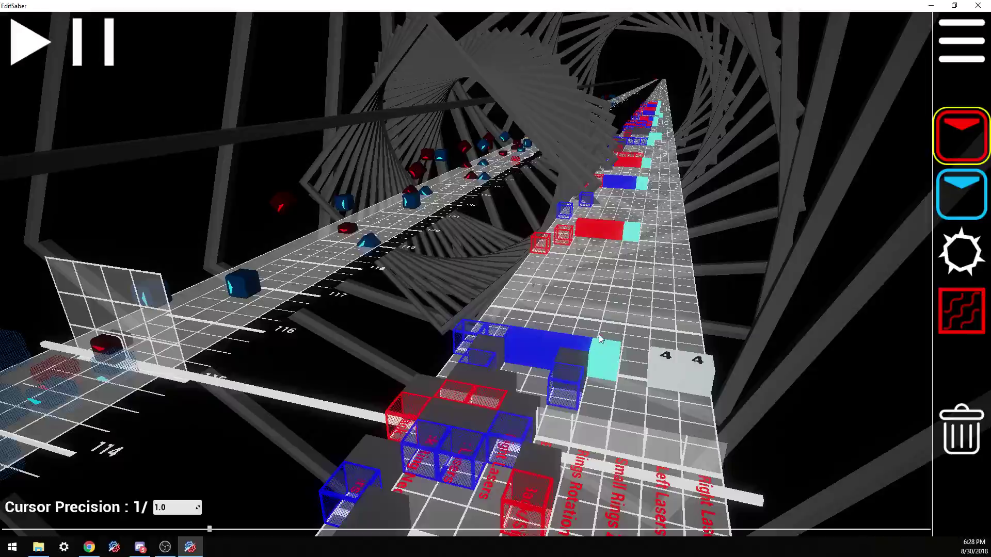
key(space)
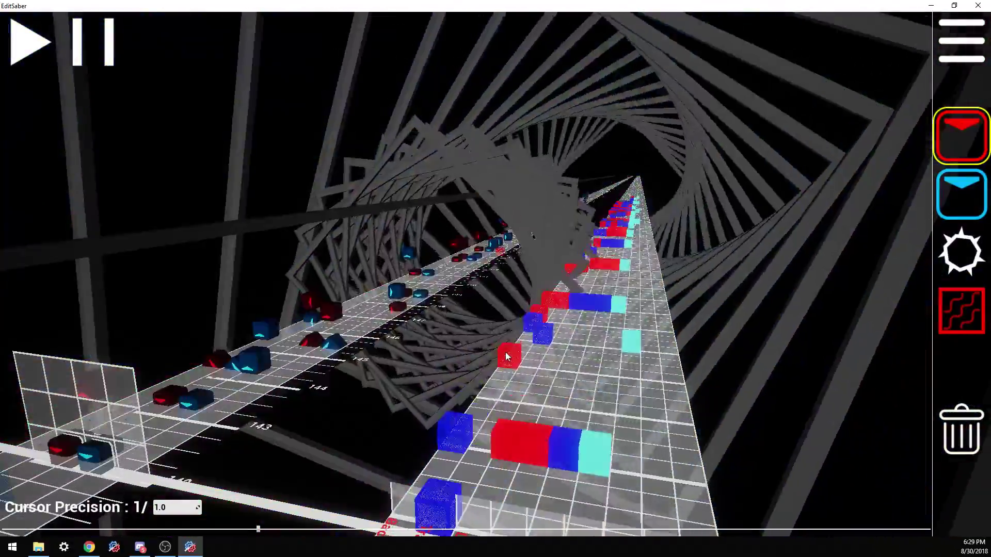
- Fill the gaps between the coloured event rows from about beat 137 to 140 with Off events, at 1/2 precision
scroll(506, 356, down, 6)
drag(505, 356, 524, 399)
scroll(523, 399, up, 2)
scroll(466, 440, down, 1)
key(Right)
scroll(470, 412, up, 1)
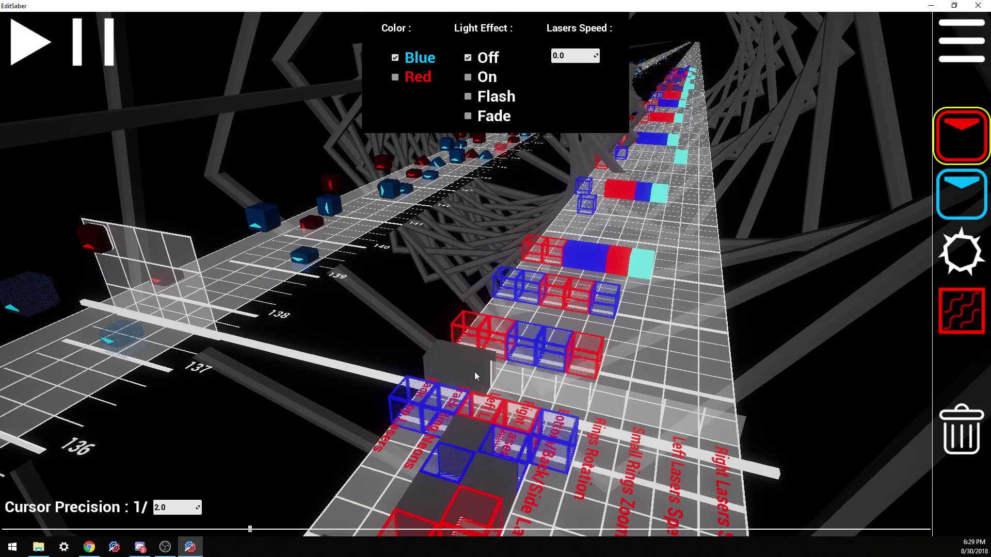
click(509, 383)
scroll(471, 375, down, 2)
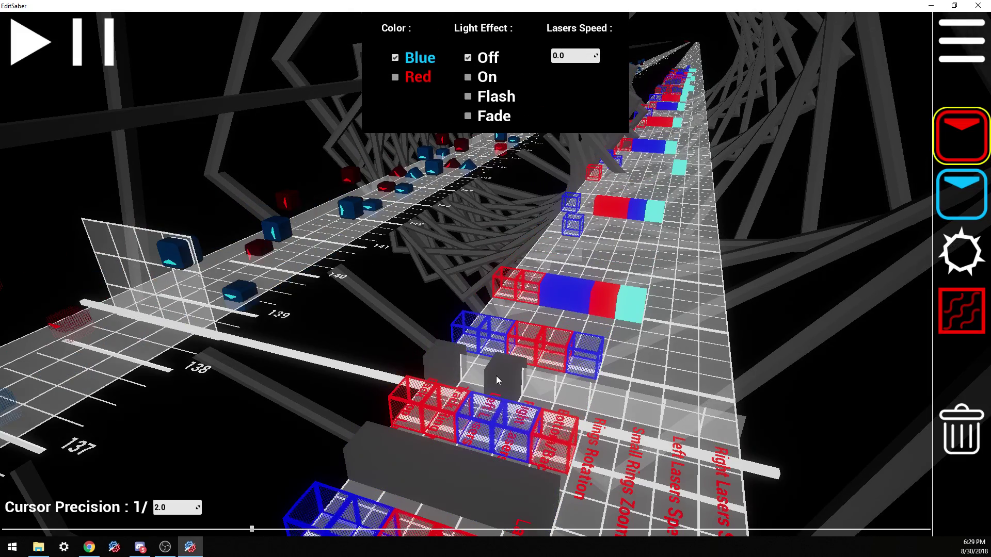
scroll(447, 375, down, 2)
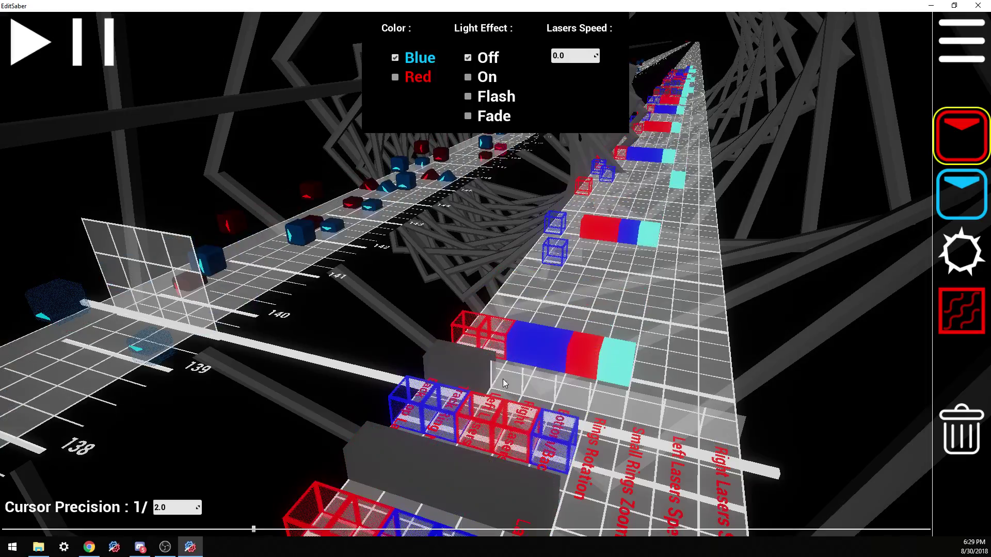
- Replay the light show from about beat 135 to beat 140 with the added Off rows
scroll(568, 398, up, 8)
key(space)
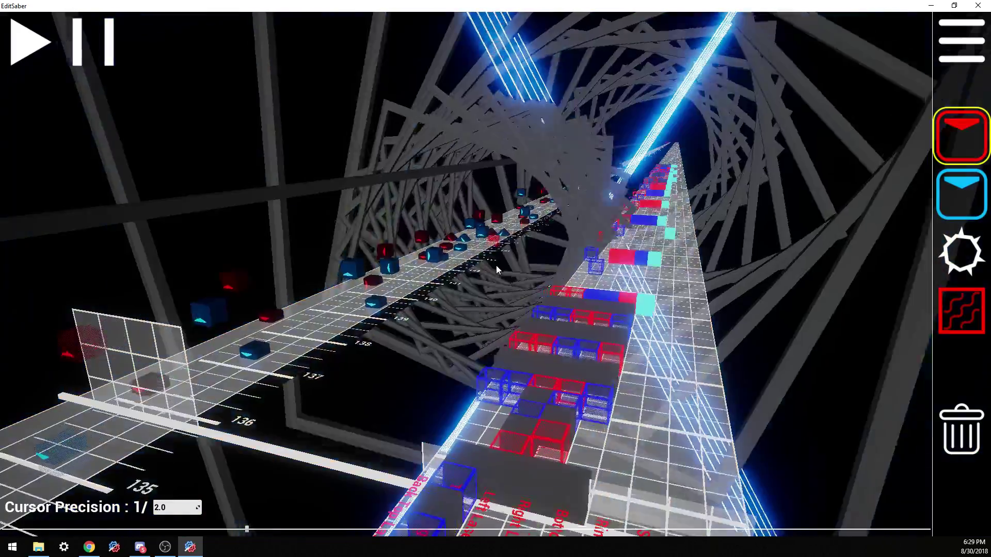
key(space)
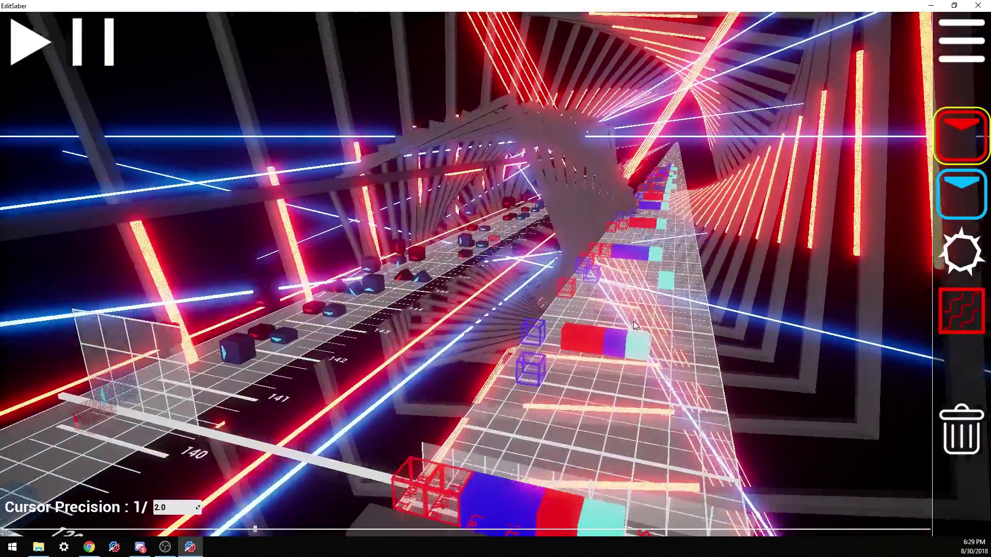
key(space)
- Delete the Off events between the coloured event rows from about beat 137 to beat 140
scroll(660, 413, up, 9)
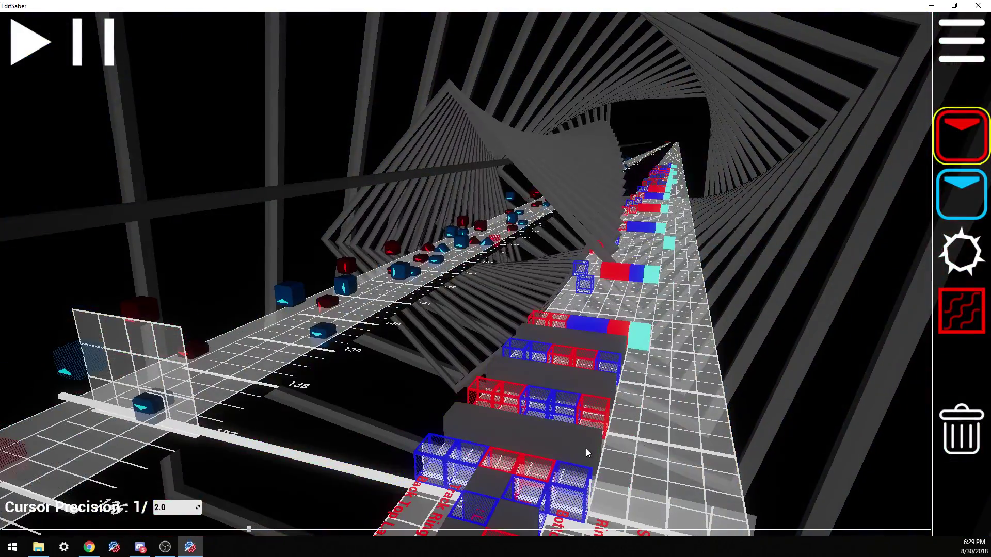
key(5)
drag(586, 450, 542, 445)
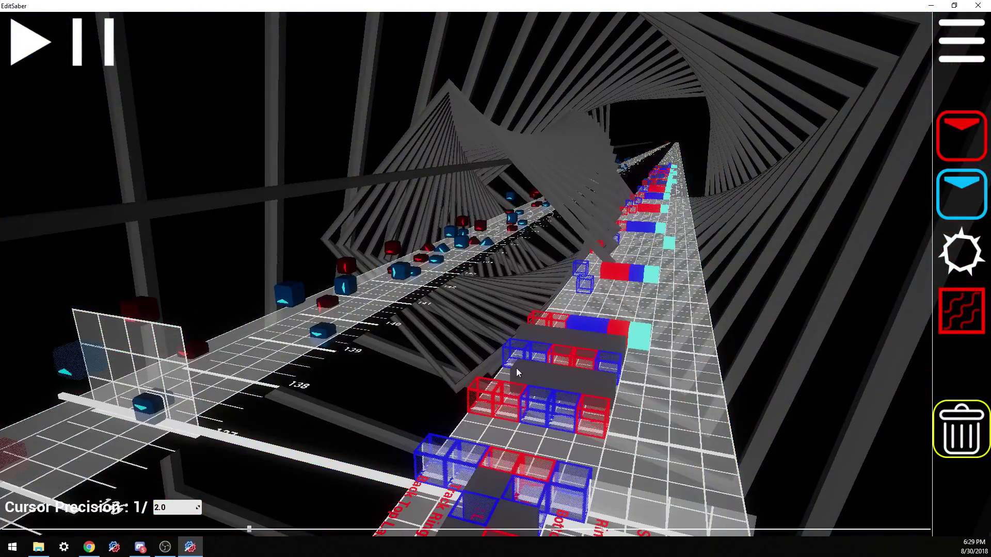
drag(516, 369, 558, 378)
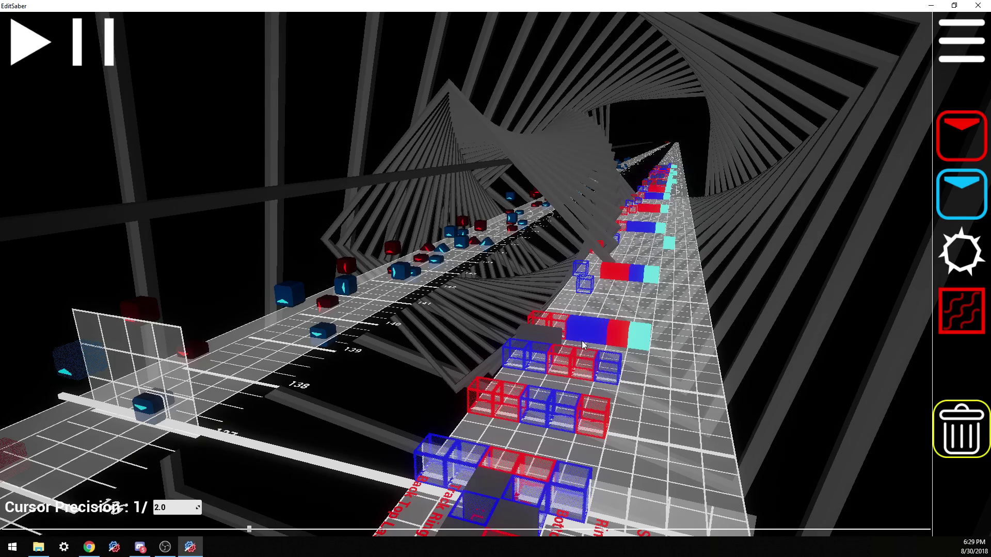
drag(618, 362, 578, 272)
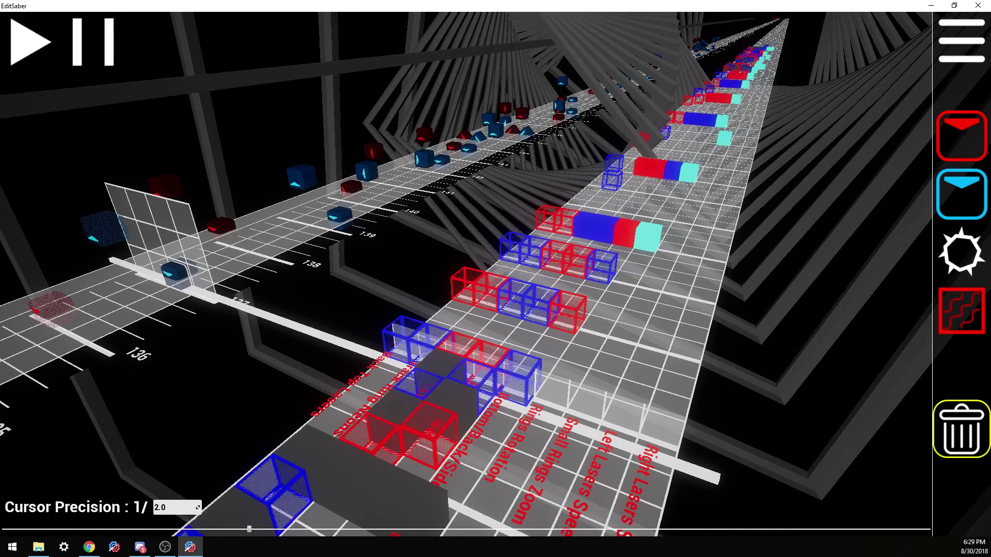
- Go back to before beat 134 and play the light show up to about beat 184
scroll(578, 272, down, 3)
scroll(612, 304, down, 3)
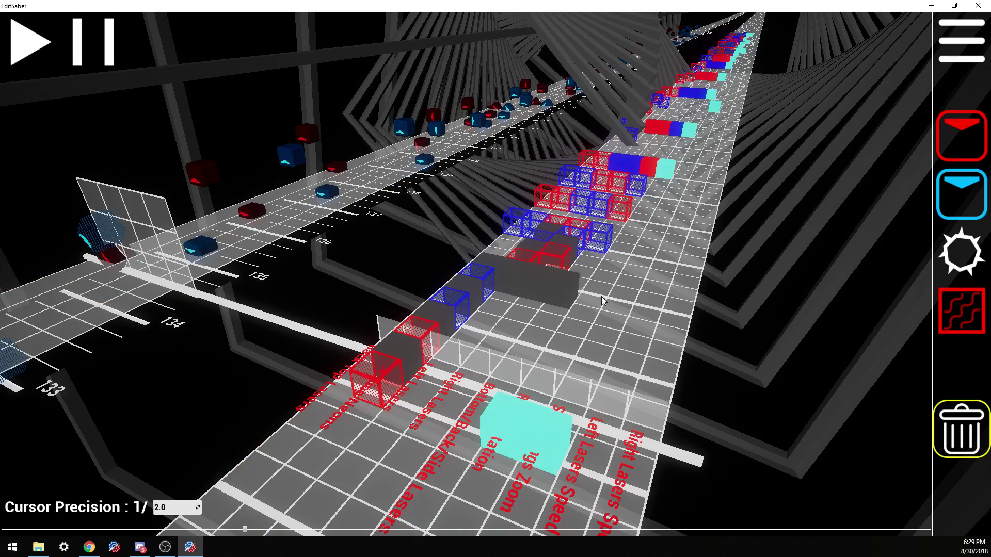
drag(638, 317, 686, 295)
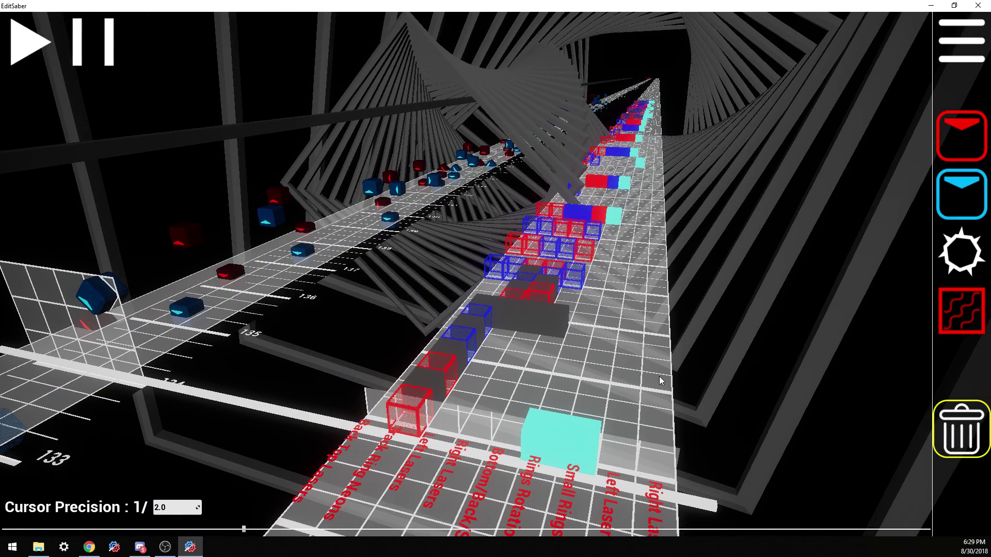
scroll(649, 407, down, 3)
key(space)
drag(649, 407, 648, 320)
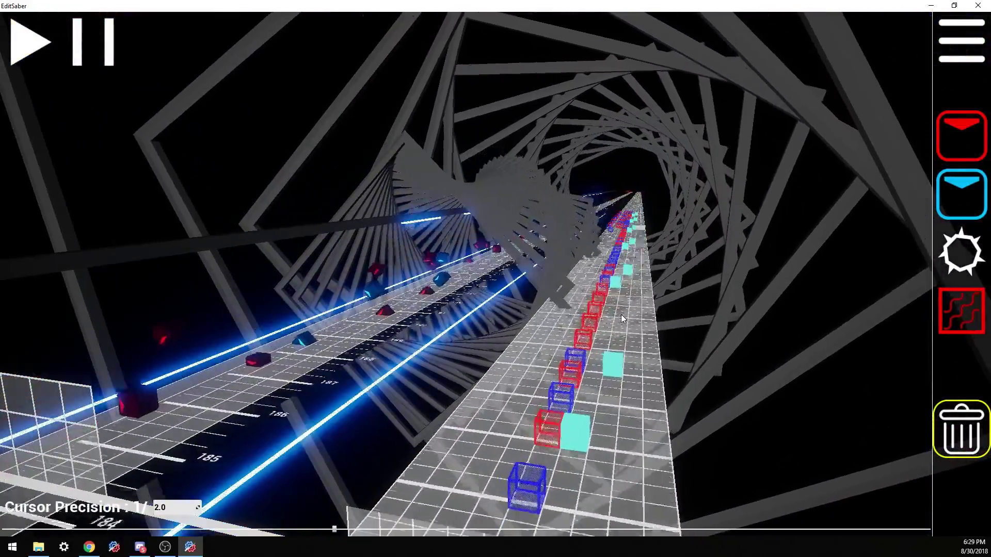
- Set the cursor precision to 1/1 and go back through the events to about beat 158
scroll(639, 354, down, 2)
mouse_move(639, 354)
mouse_down()
mouse_move(610, 410)
mouse_move(623, 358)
mouse_up()
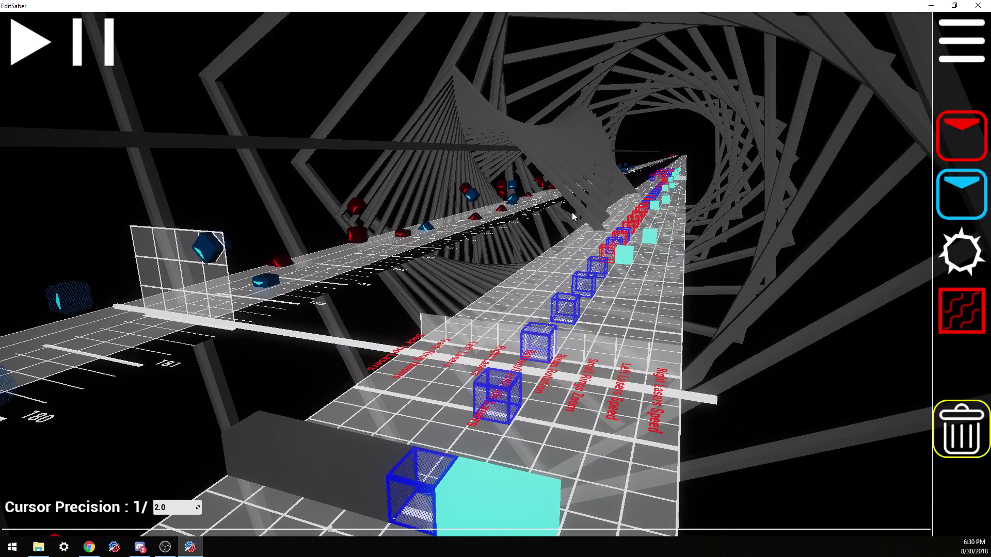
scroll(499, 393, up, 2)
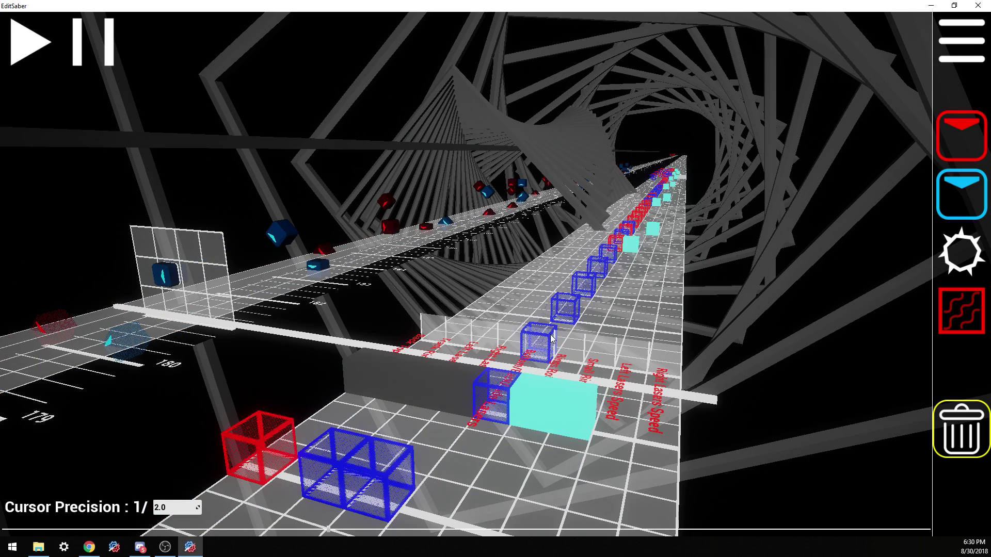
key(Down)
scroll(670, 179, down, 10)
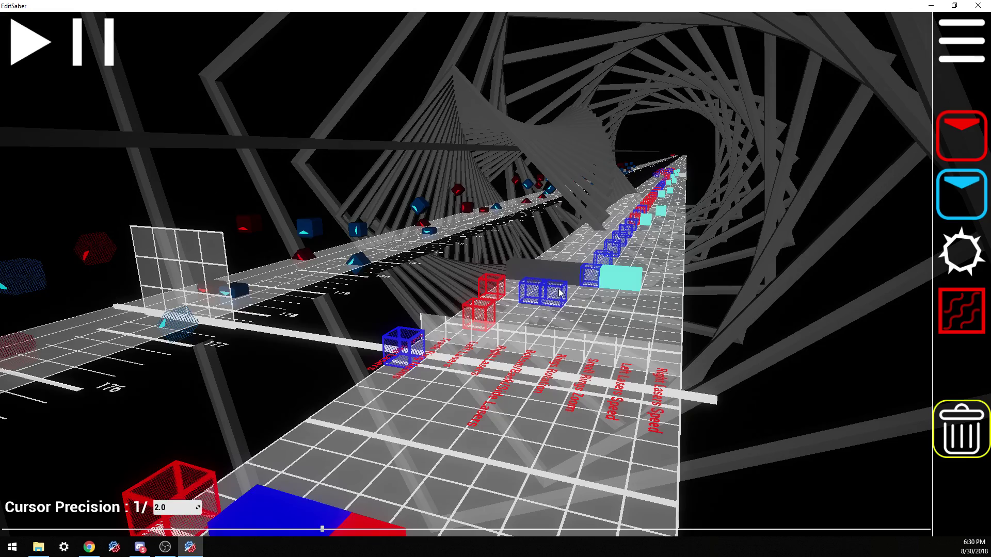
scroll(593, 392, up, 4)
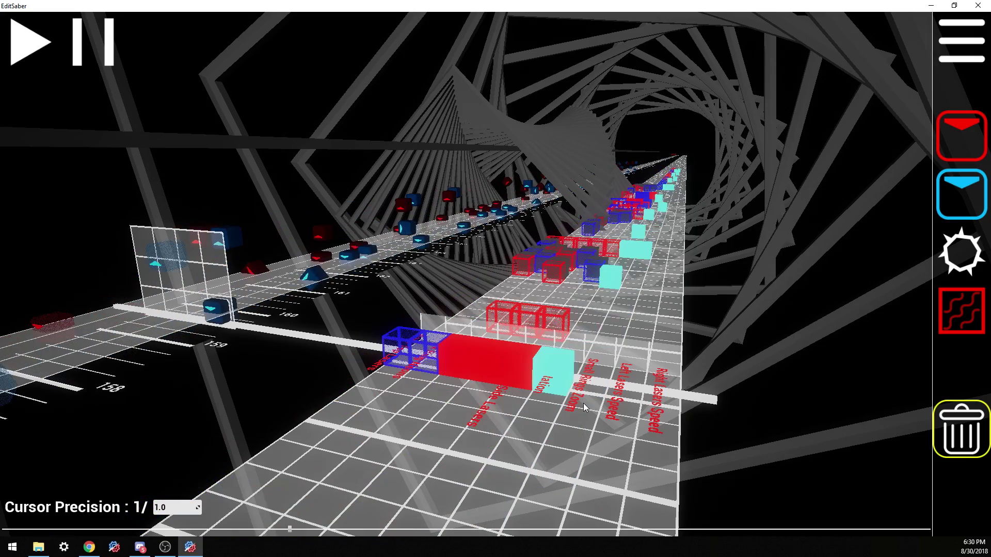
scroll(624, 278, up, 4)
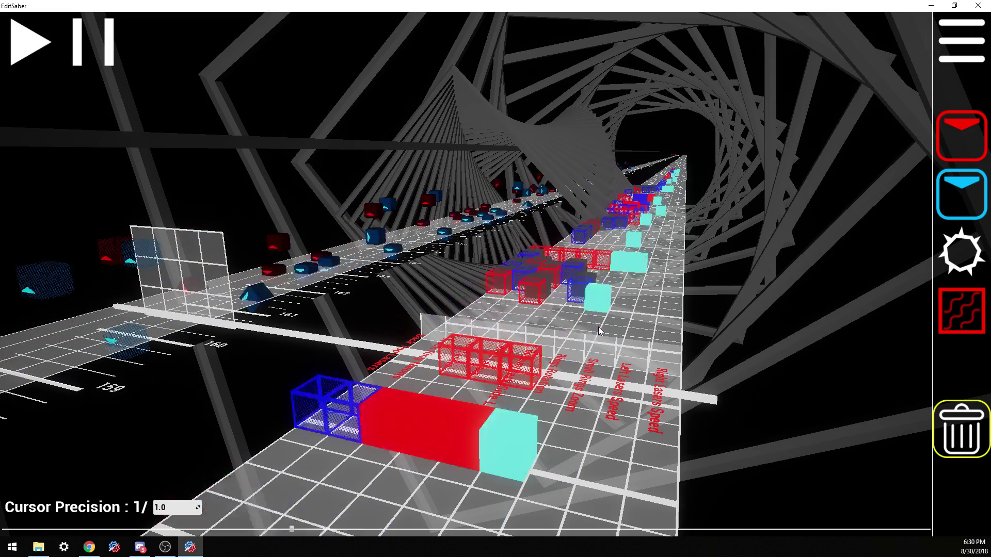
scroll(580, 376, up, 1)
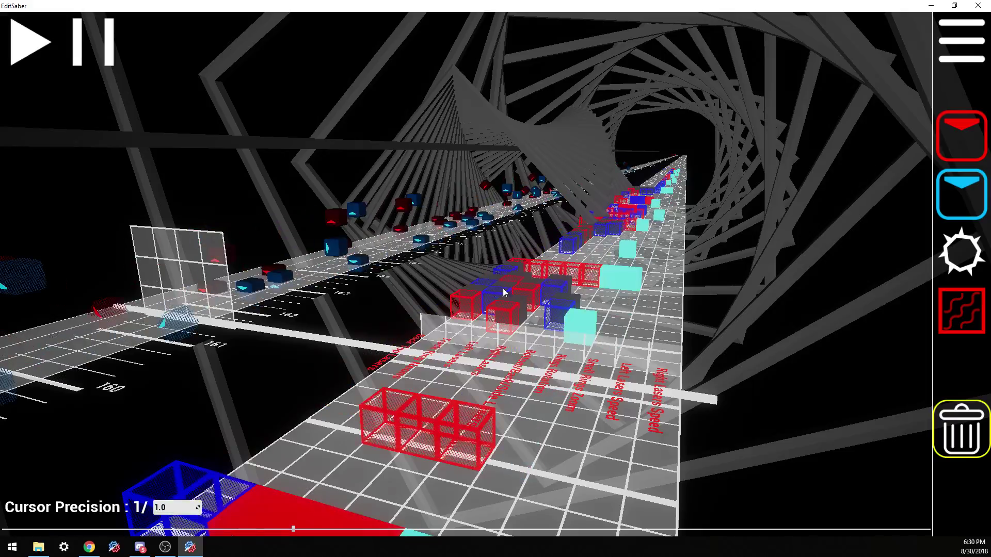
scroll(663, 359, up, 3)
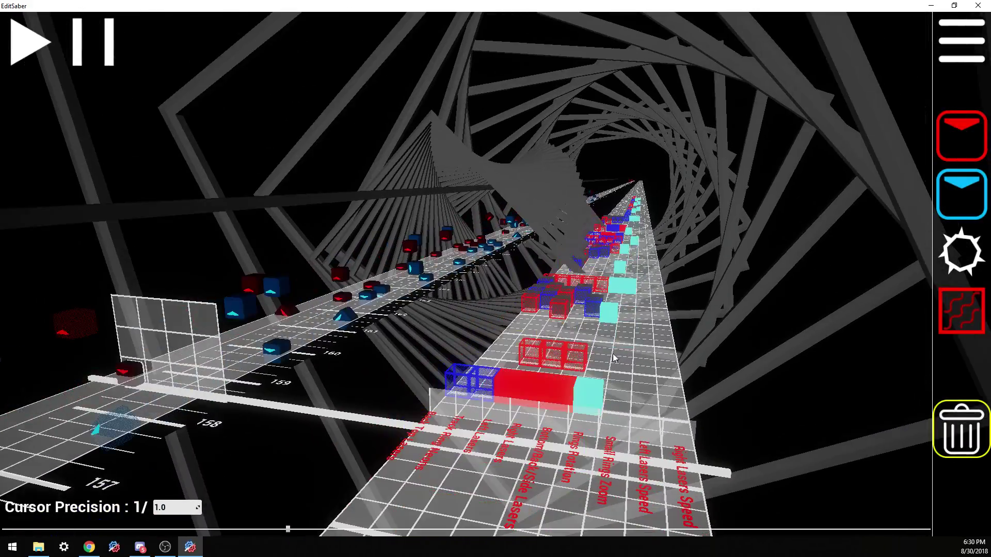
- Play the light show from about beat 158 to about beat 201
scroll(683, 374, down, 4)
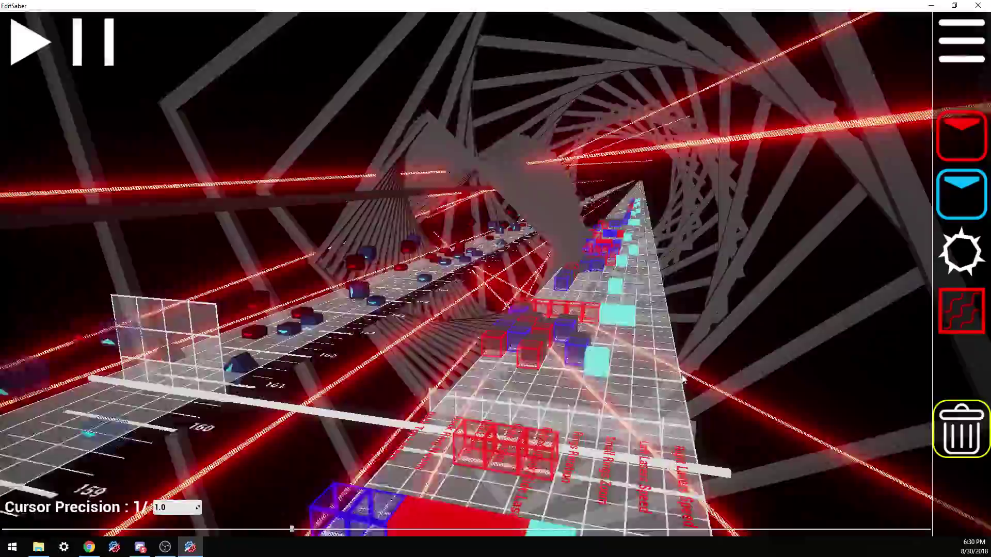
scroll(682, 380, down, 5)
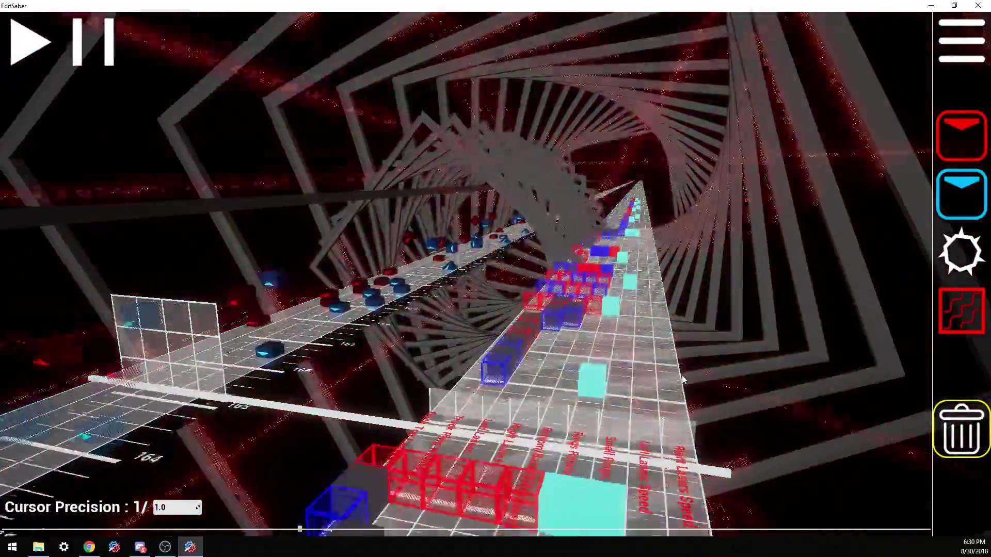
scroll(682, 381, down, 5)
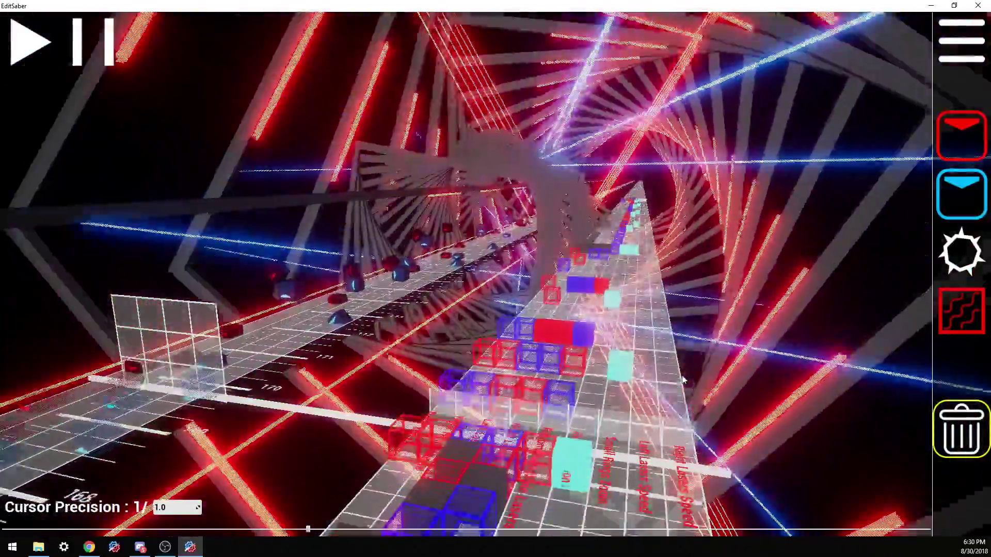
scroll(683, 380, down, 4)
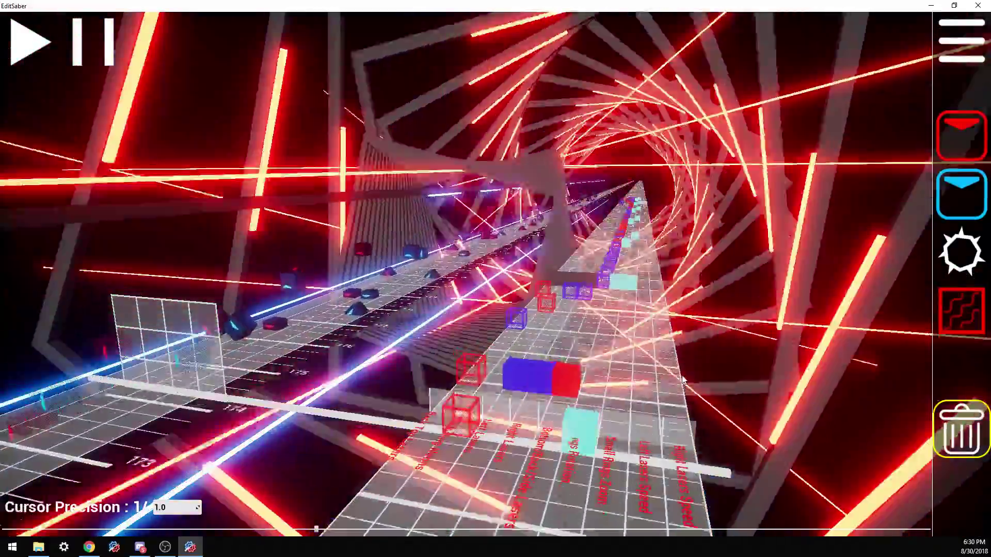
scroll(682, 381, down, 5)
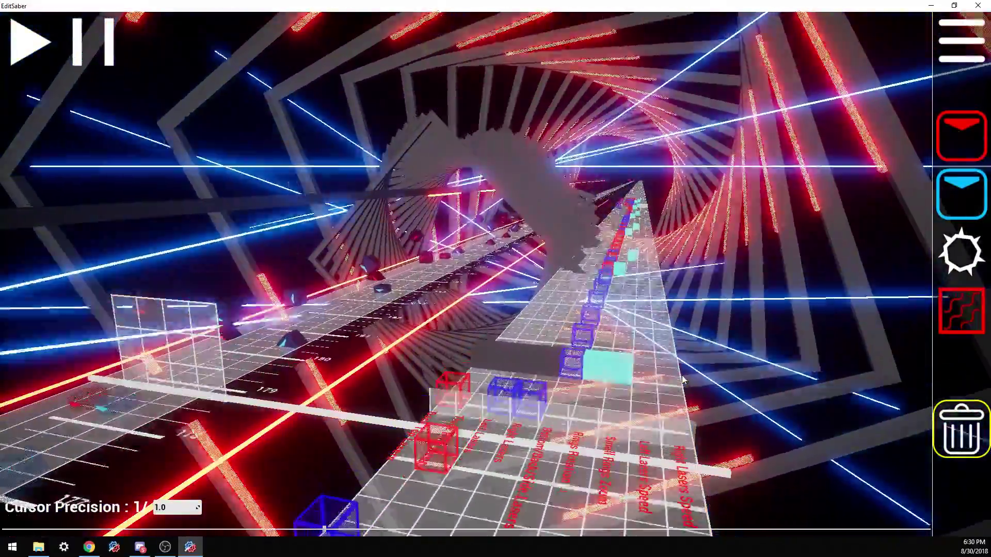
scroll(682, 380, down, 4)
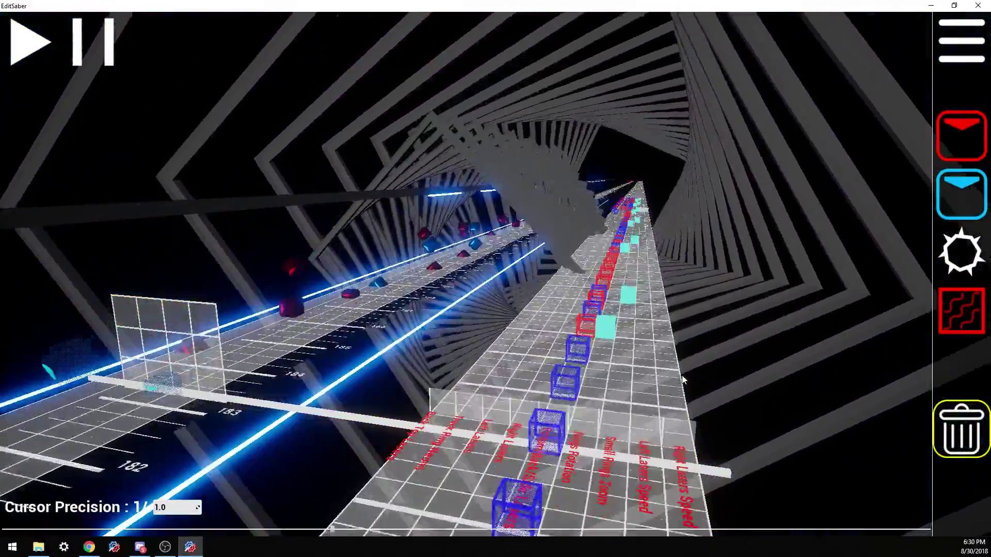
scroll(682, 380, down, 4)
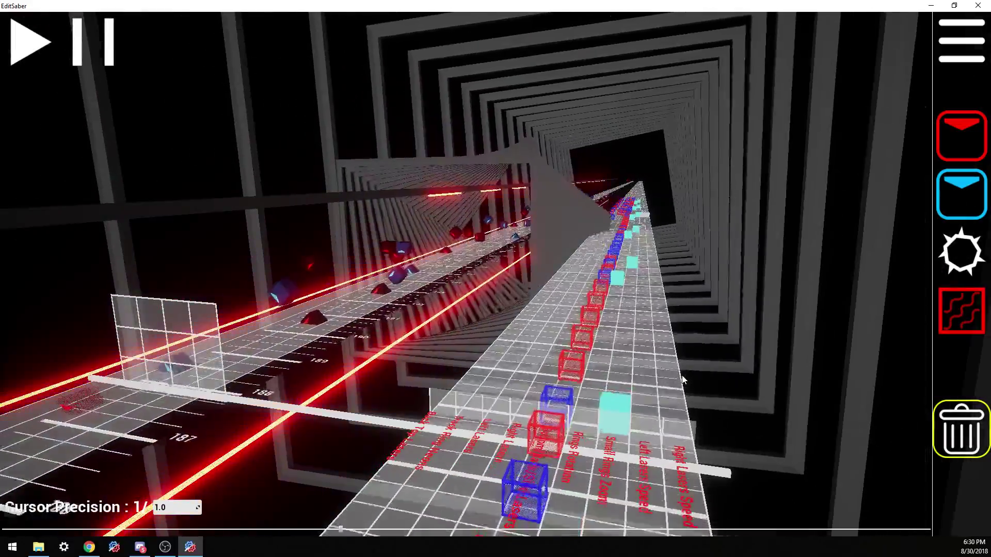
scroll(683, 380, down, 5)
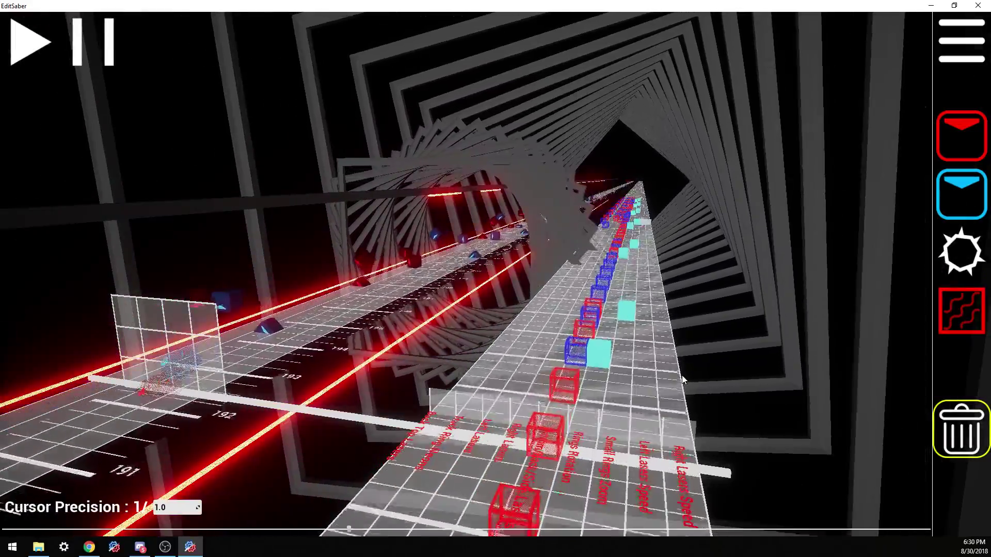
scroll(683, 380, down, 5)
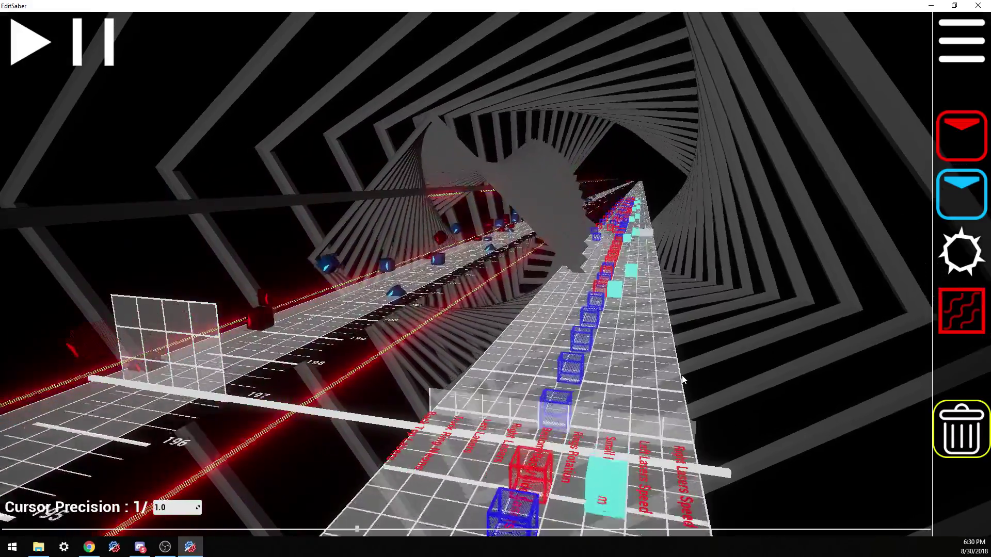
scroll(682, 381, down, 5)
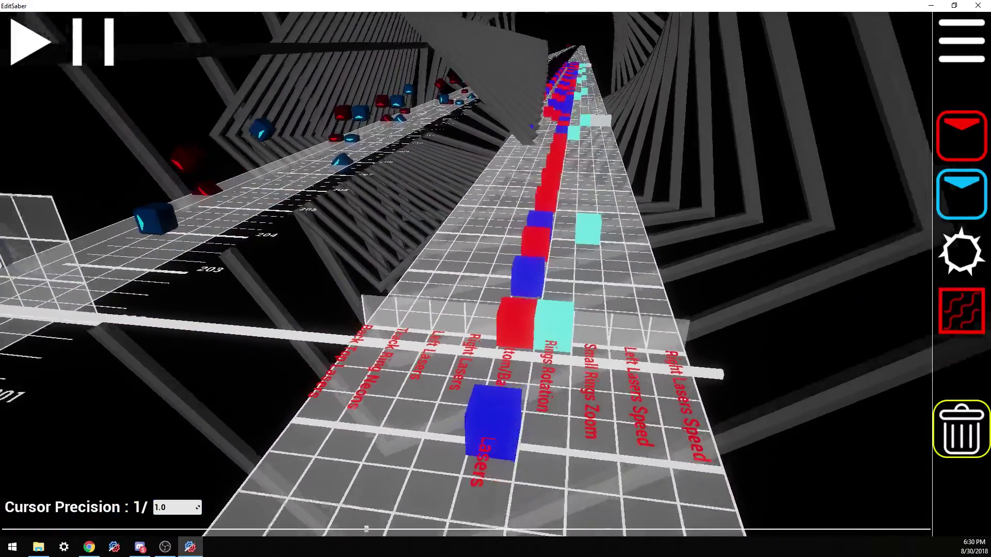
- Examine the alternating red and blue Bottom/Back/Side Lasers events between about beats 193 and 203
key(s)
key(d)
drag(469, 237, 392, 236)
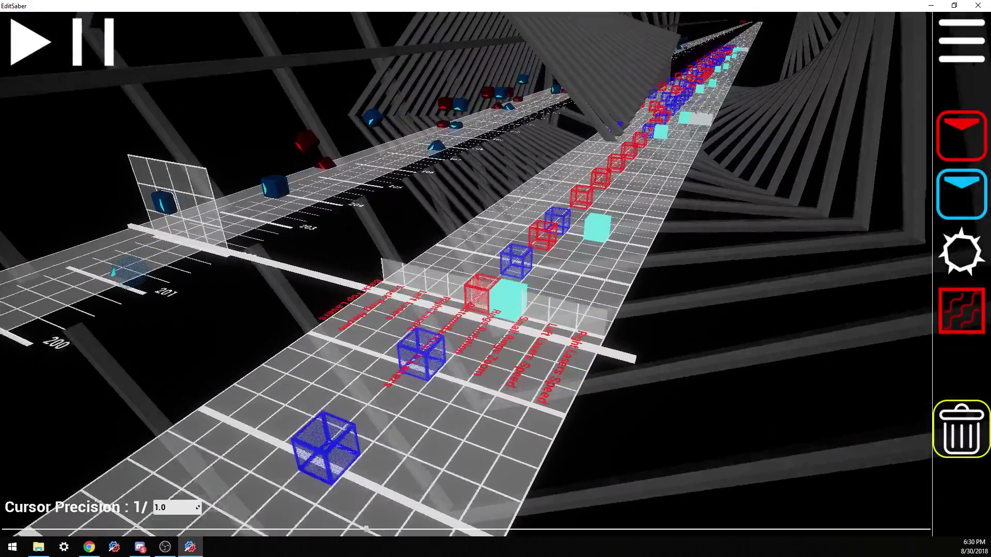
key(w)
drag(495, 278, 553, 249)
key(s)
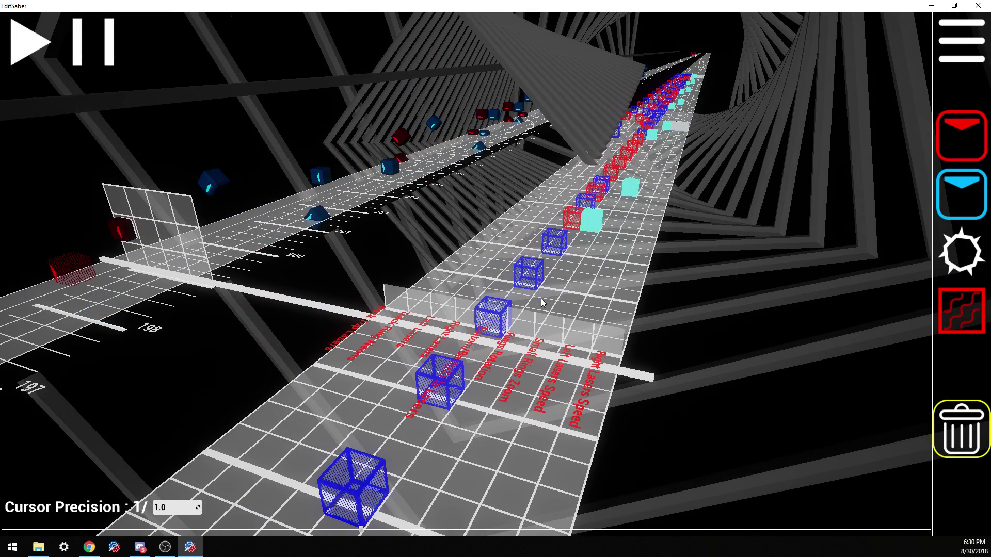
scroll(542, 294, up, 5)
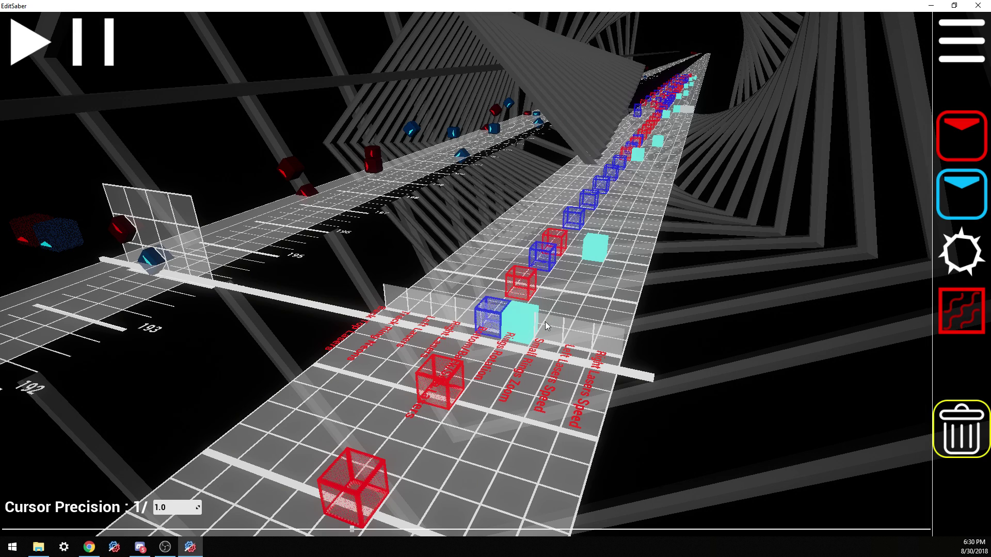
scroll(544, 323, down, 5)
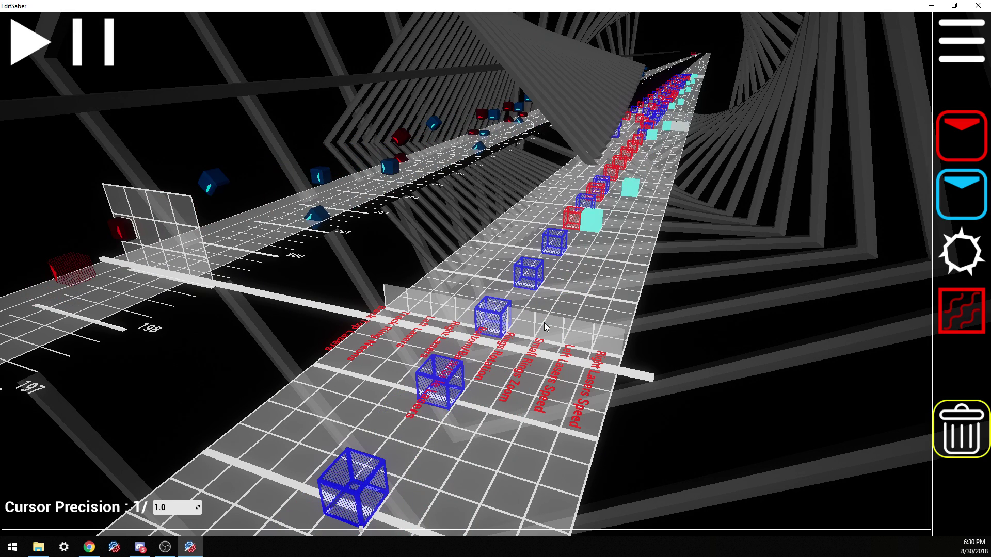
scroll(544, 323, up, 5)
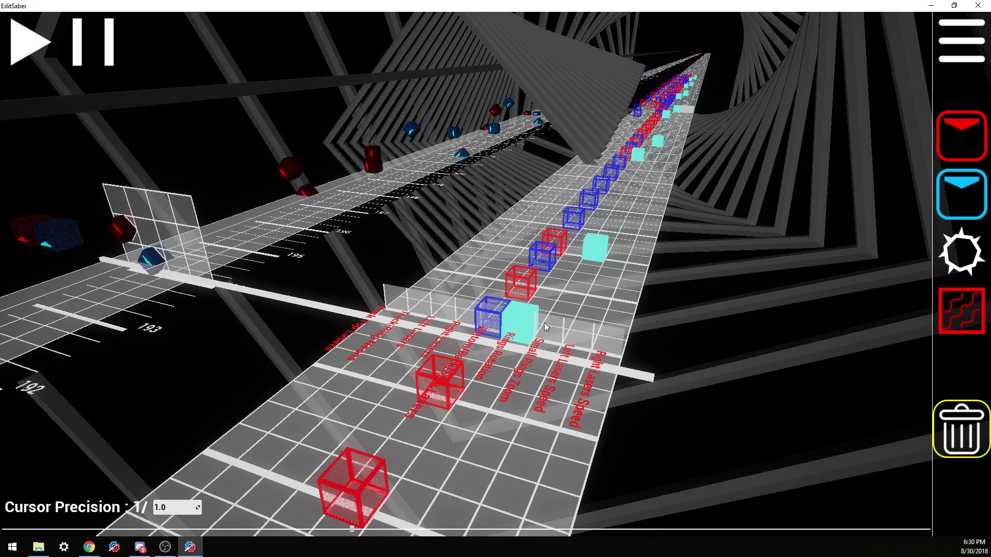
- Preview the light show further on, from about beat 311 to about beat 455
drag(544, 323, 640, 181)
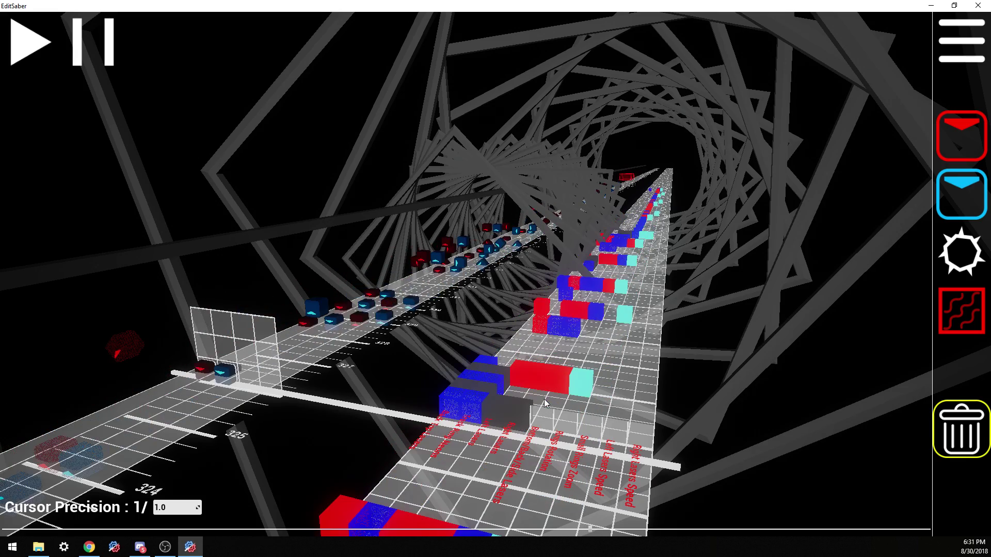
scroll(527, 412, down, 11)
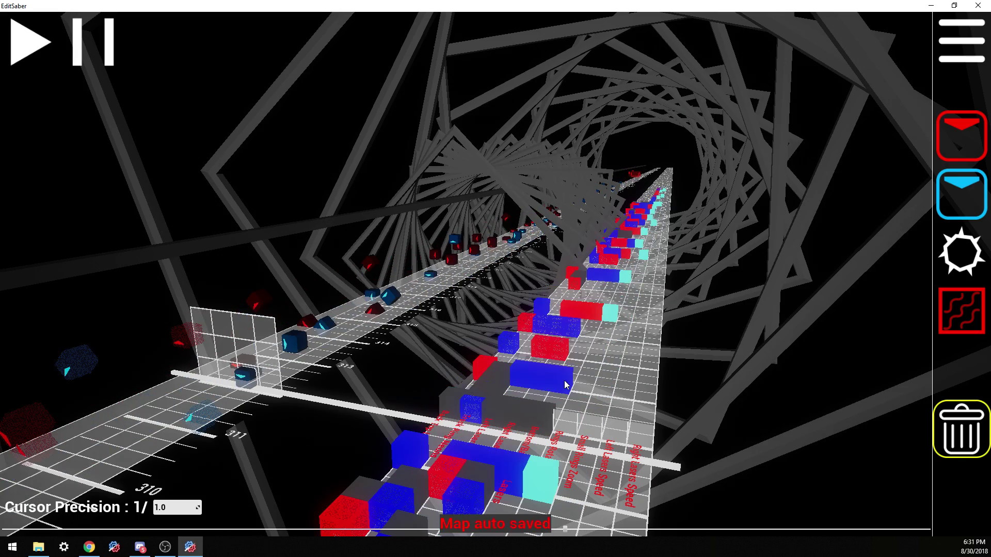
scroll(574, 379, down, 3)
key(space)
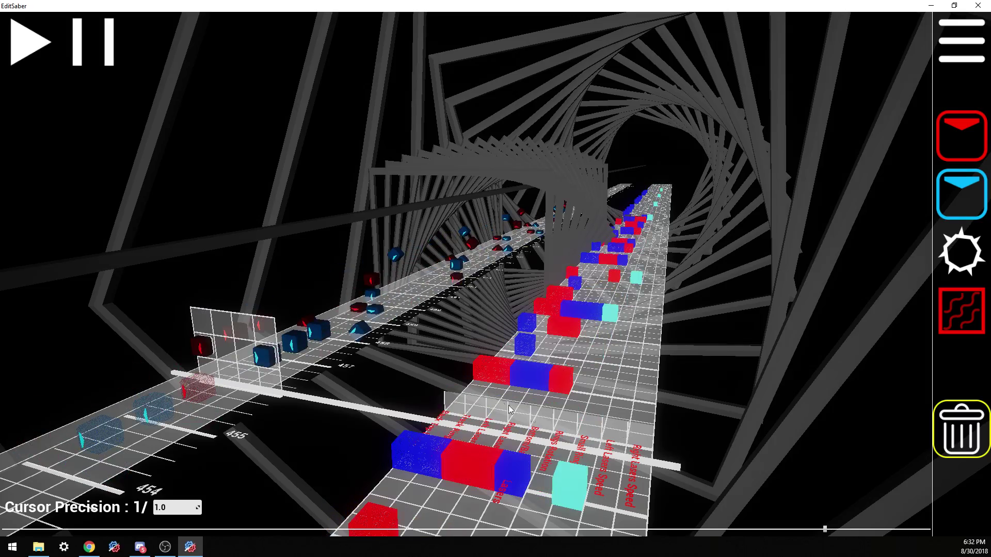
drag(505, 399, 540, 385)
key(a)
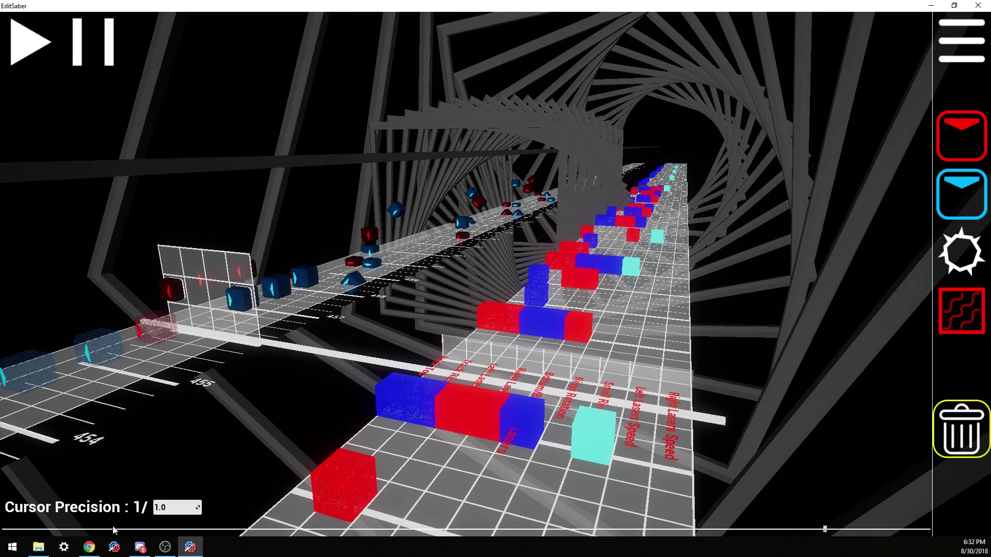
- Switch to Chrome and play the video "Beat Saber Light Show - Infinite by Magic Sword" from its start, pausing at 0:34
click(90, 549)
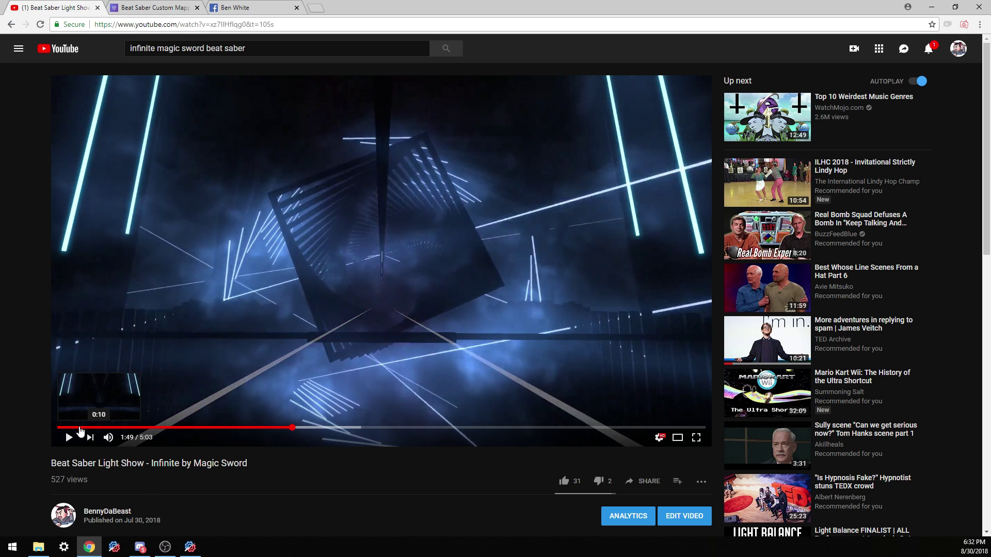
click(61, 429)
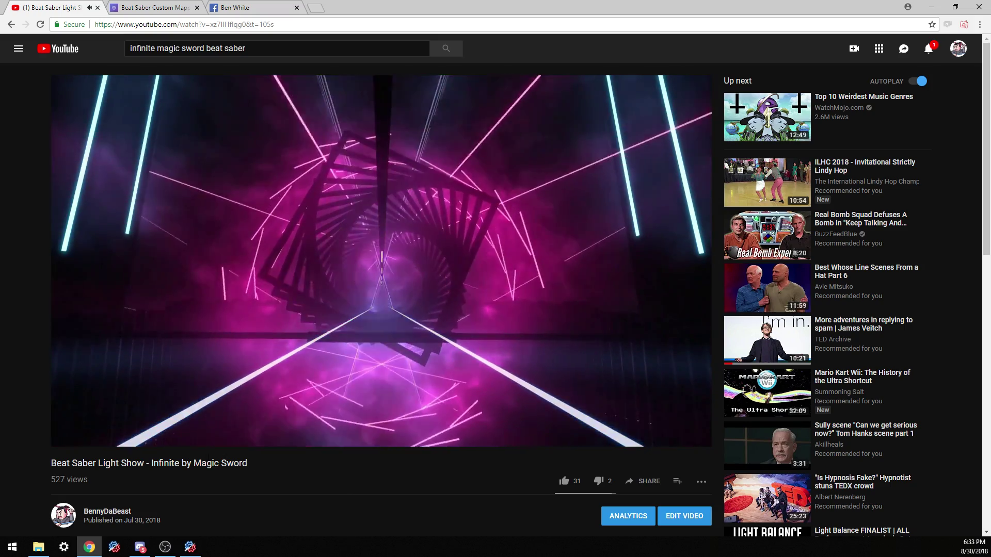
mouse_move(72, 440)
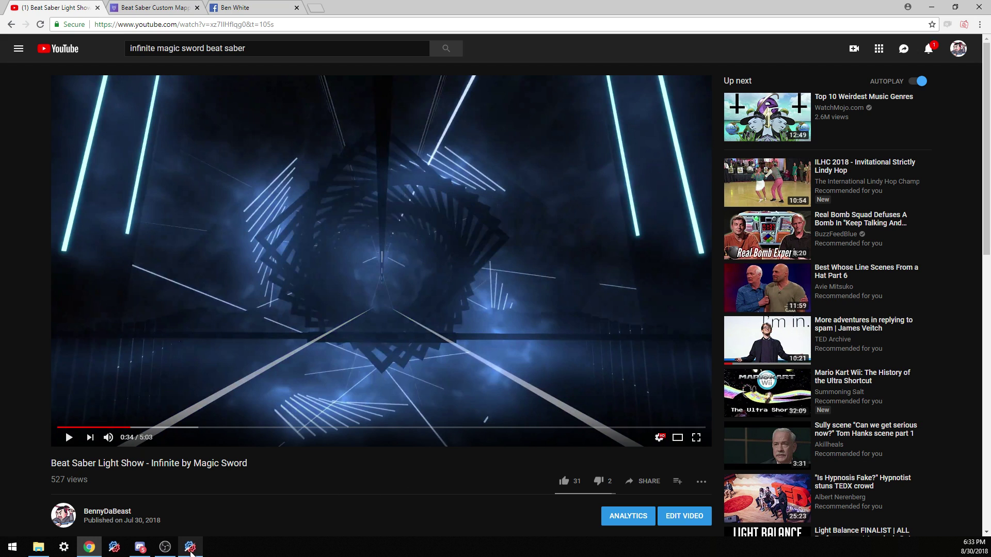
- Switch back to the light show map in EditSaber
mouse_move(191, 550)
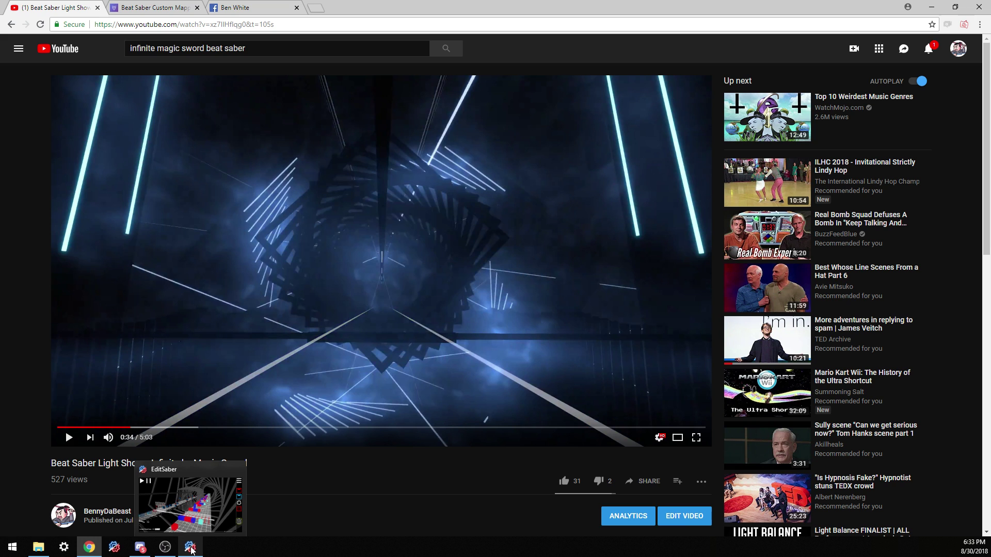
click(191, 549)
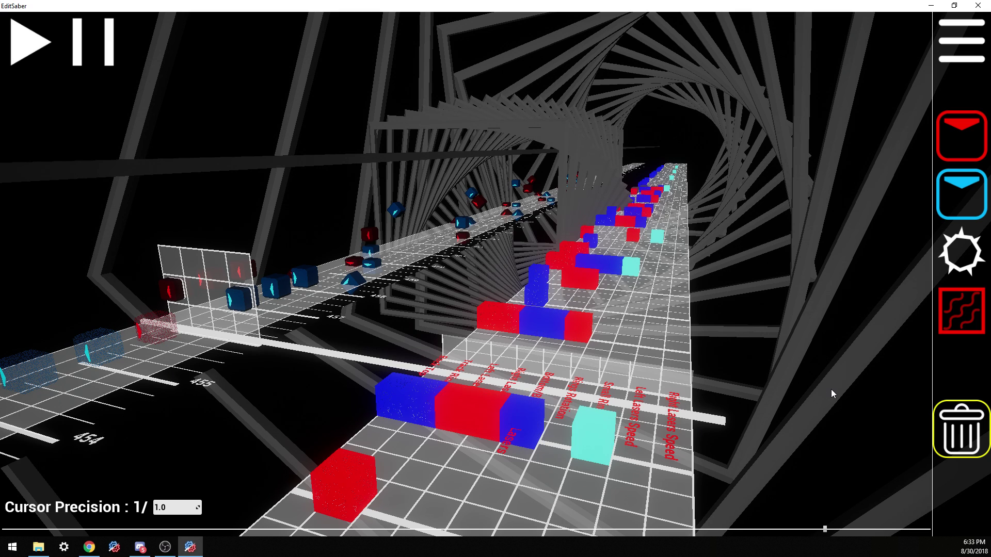
key(Escape)
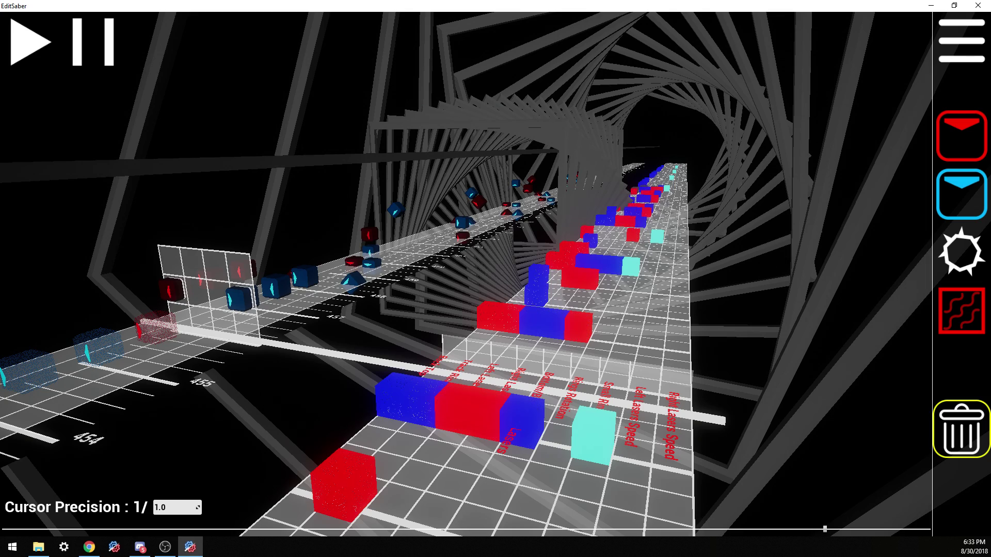